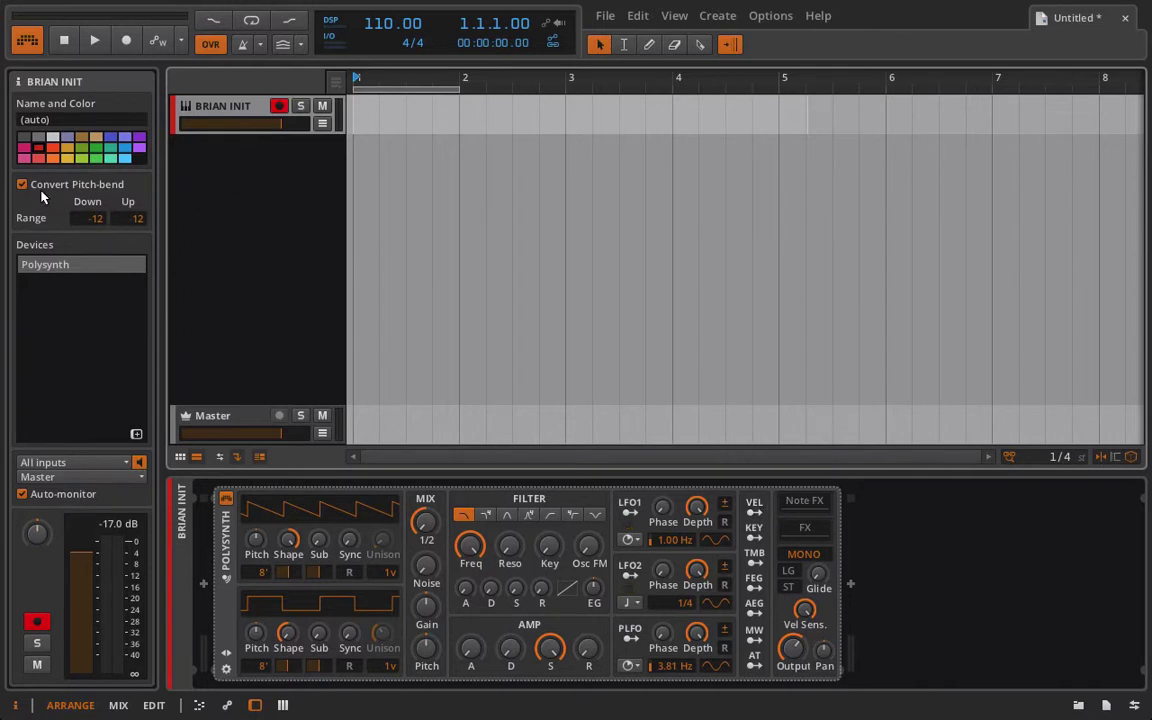
left_click(16, 706)
left_click(16, 706)
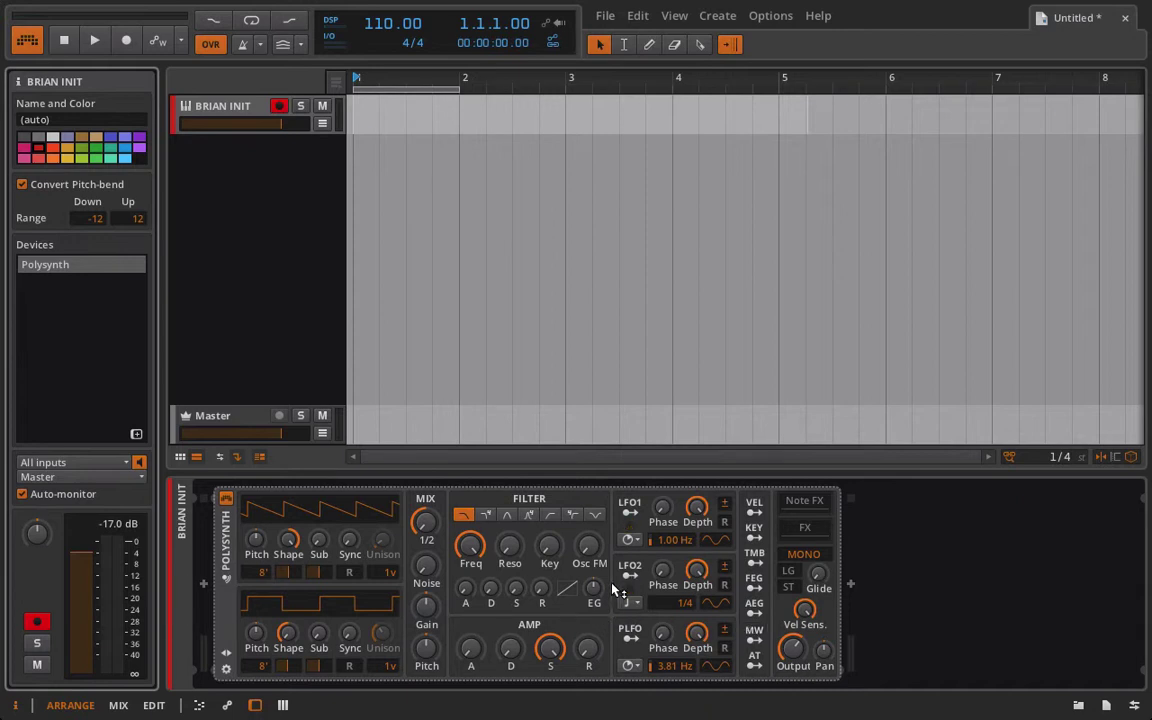
left_click(322, 124)
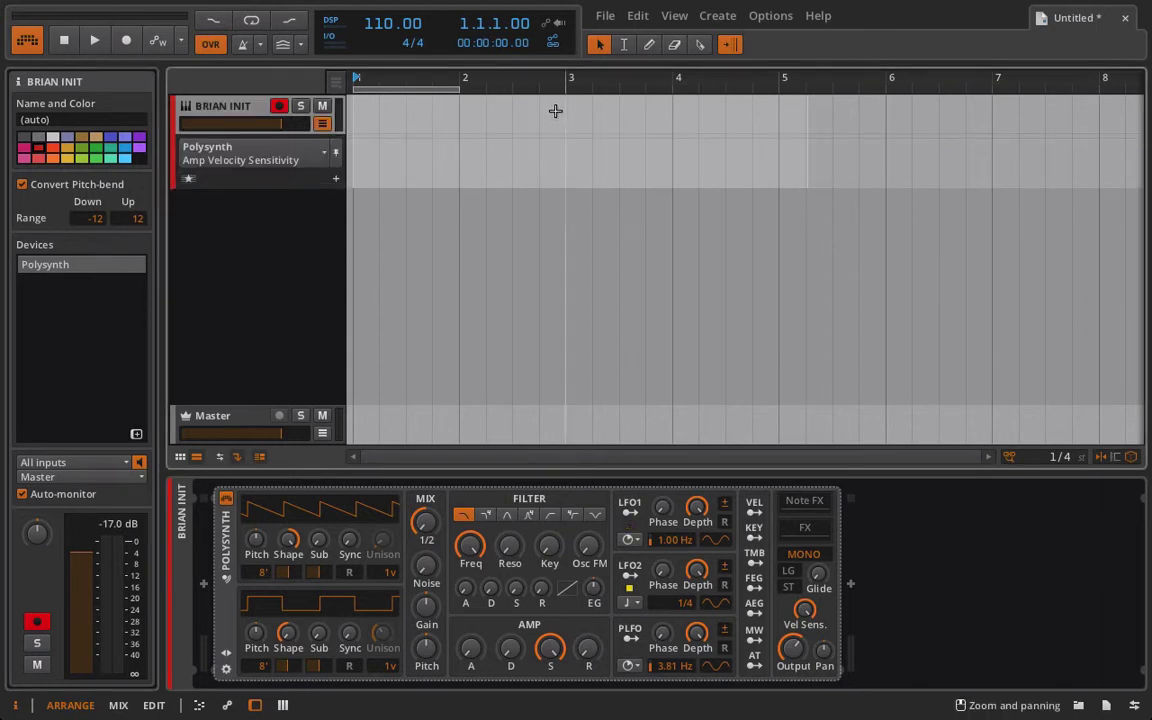
left_click(325, 125)
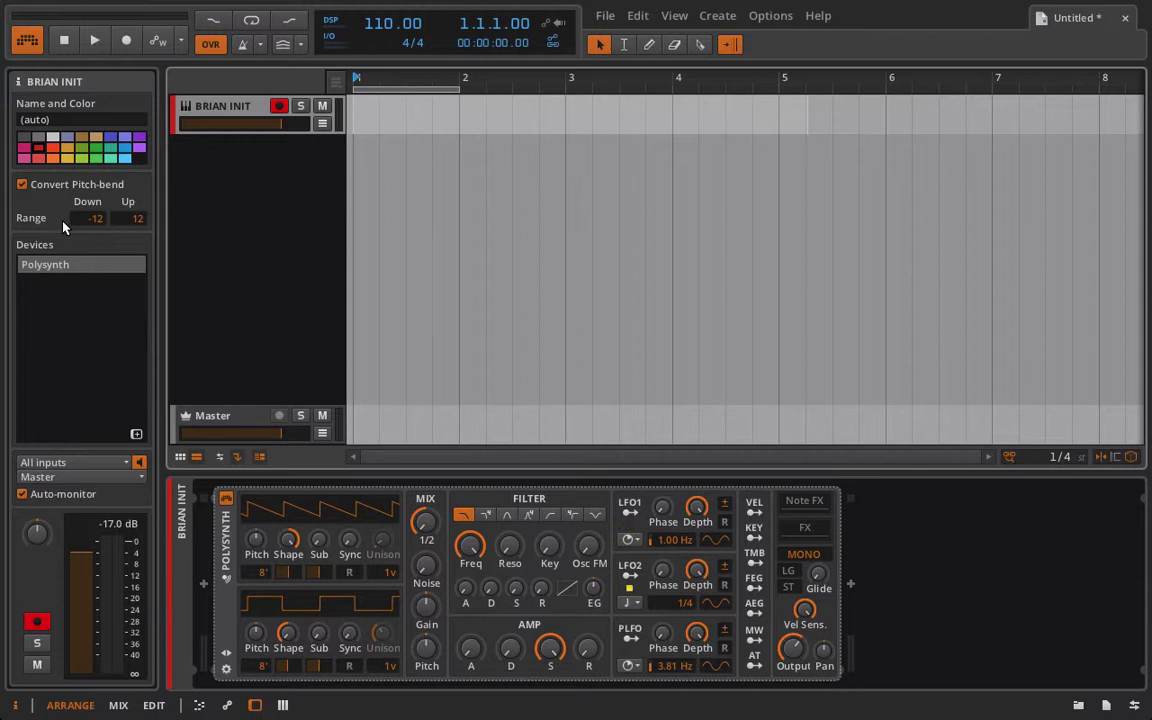
Reset the Polysynth's velocity sensitivity
double_click(805, 609)
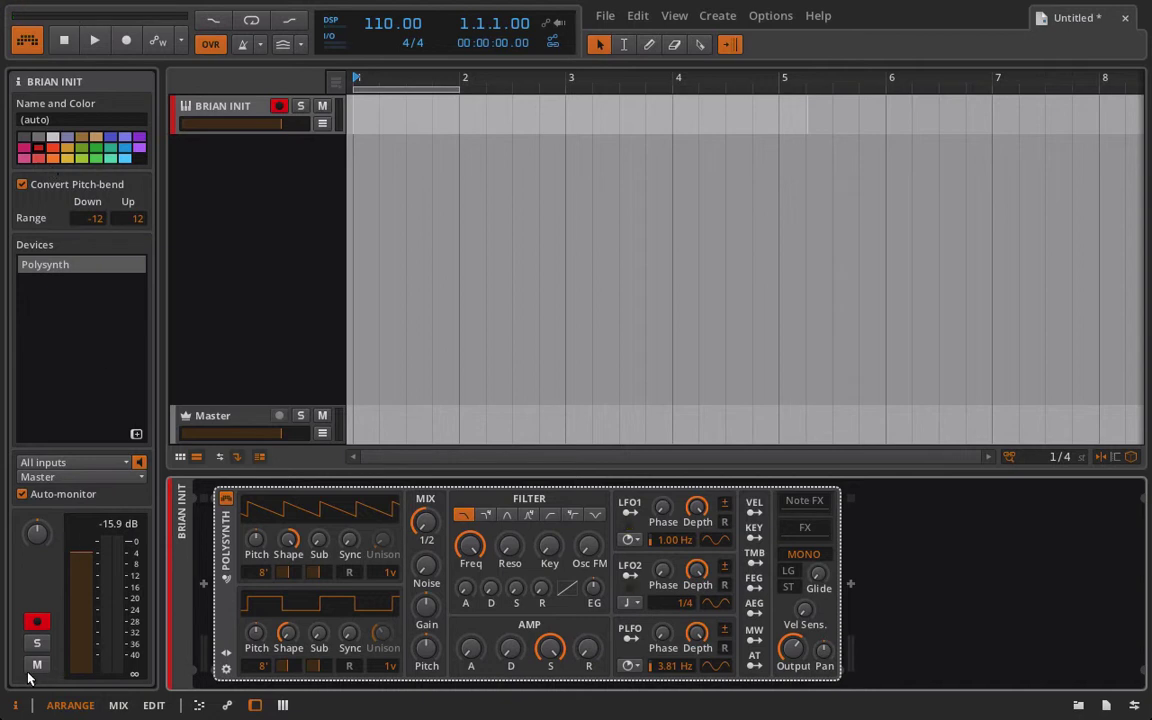
Add an audio track below the BRIAN INIT track and display its inspector
key("i")
right_click(68, 342)
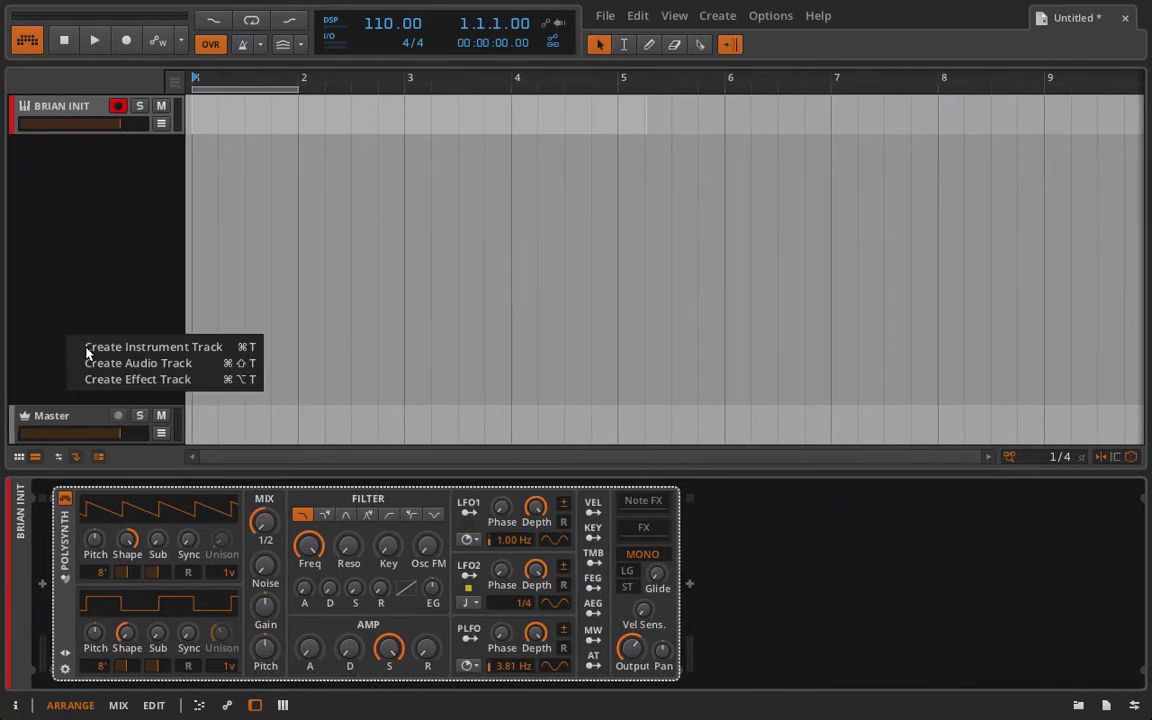
left_click(88, 363)
left_click(21, 705)
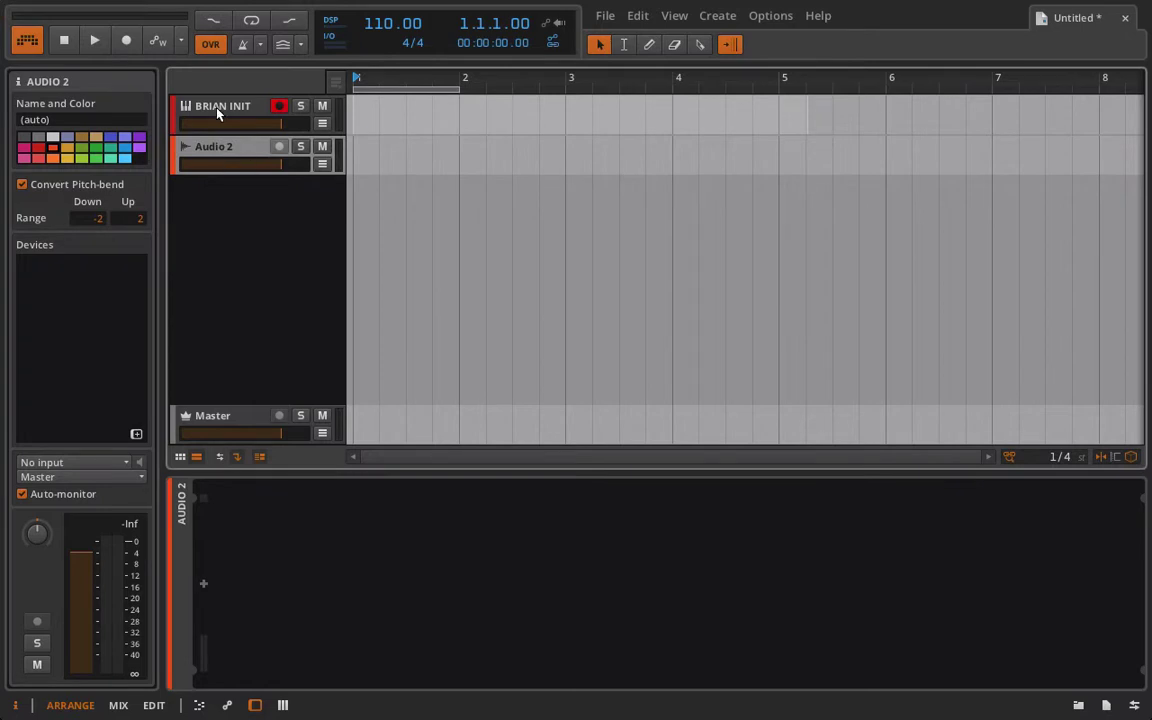
Set the BRIAN INIT track's pitch-bend conversion range to -1 down and 7 up
left_click(217, 112)
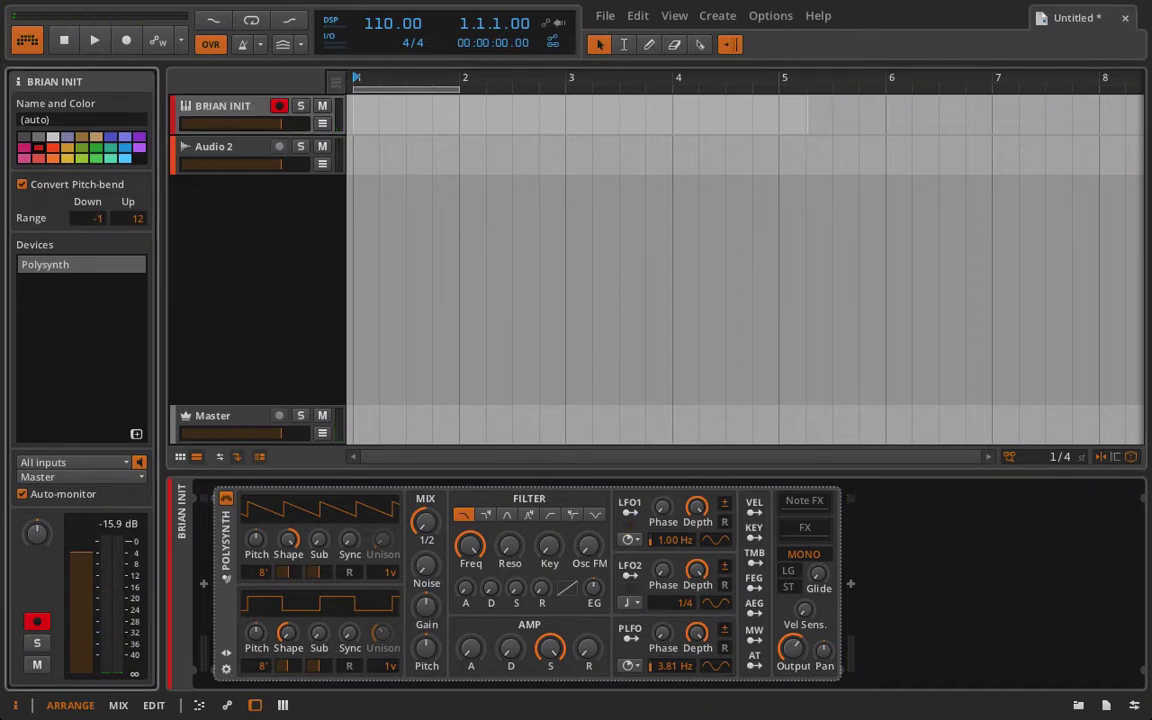
left_click_drag(95, 218, 95, 240)
left_click_drag(141, 224, 141, 200)
left_click_drag(93, 221, 139, 240)
Delete the empty Audio 2 track
left_click(216, 153)
key("Delete")
Record a clip of about two bars from bar 1 on the BRIAN INIT track, playing one pitch-bent note
left_click(126, 40)
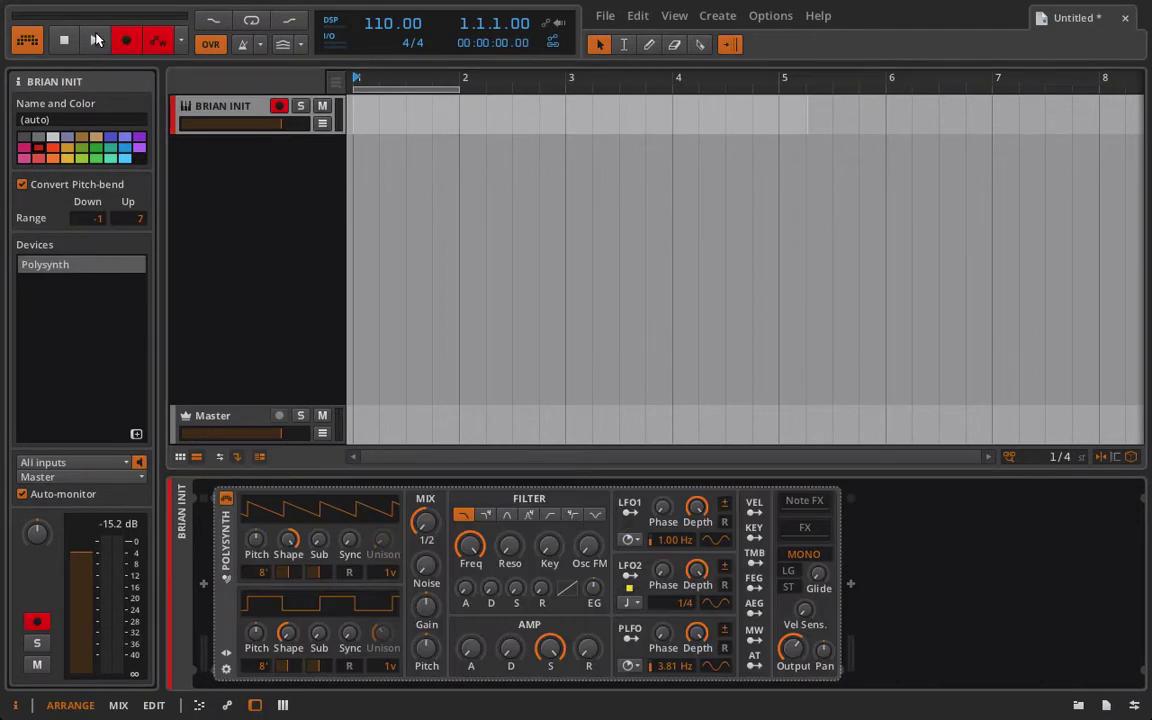
left_click(96, 40)
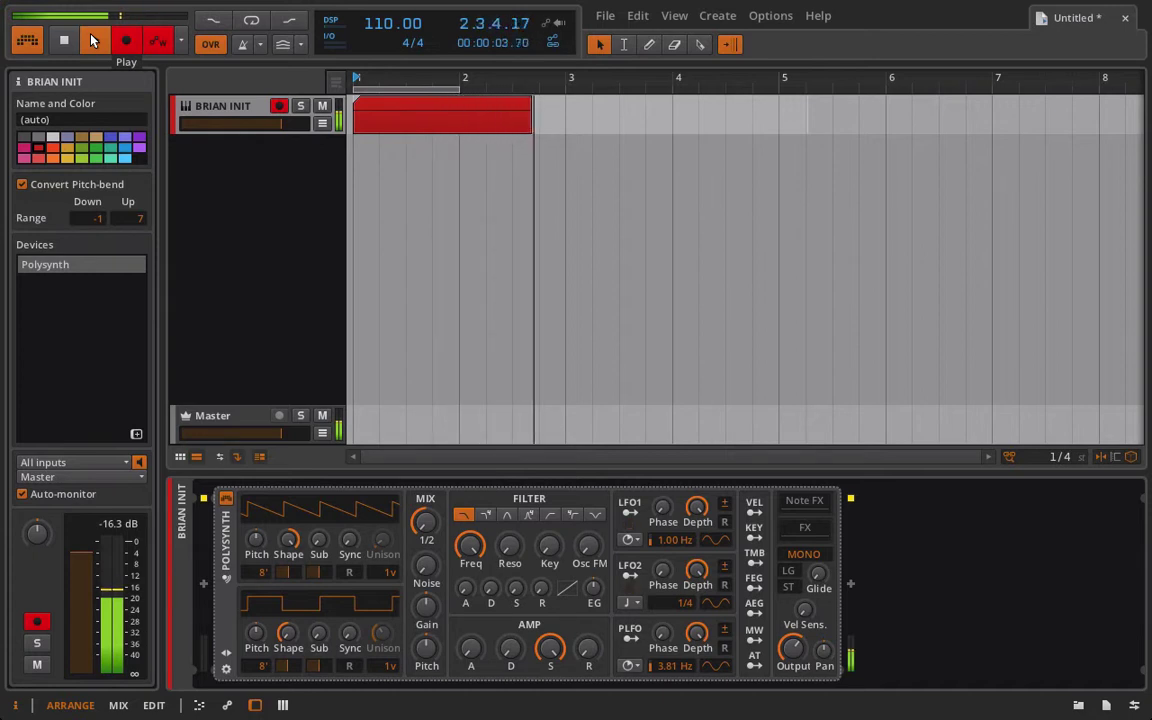
left_click(93, 40)
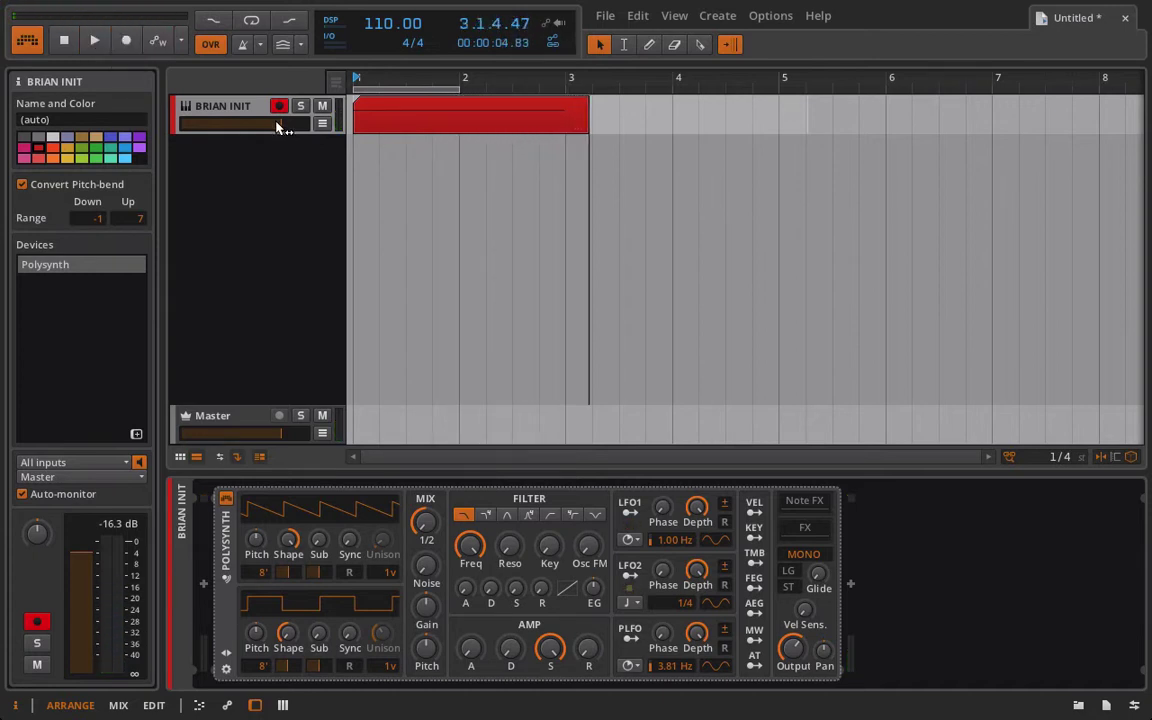
Show the BRIAN INIT track's automation lane and set it to MIDI Pitch Bend
left_click(322, 123)
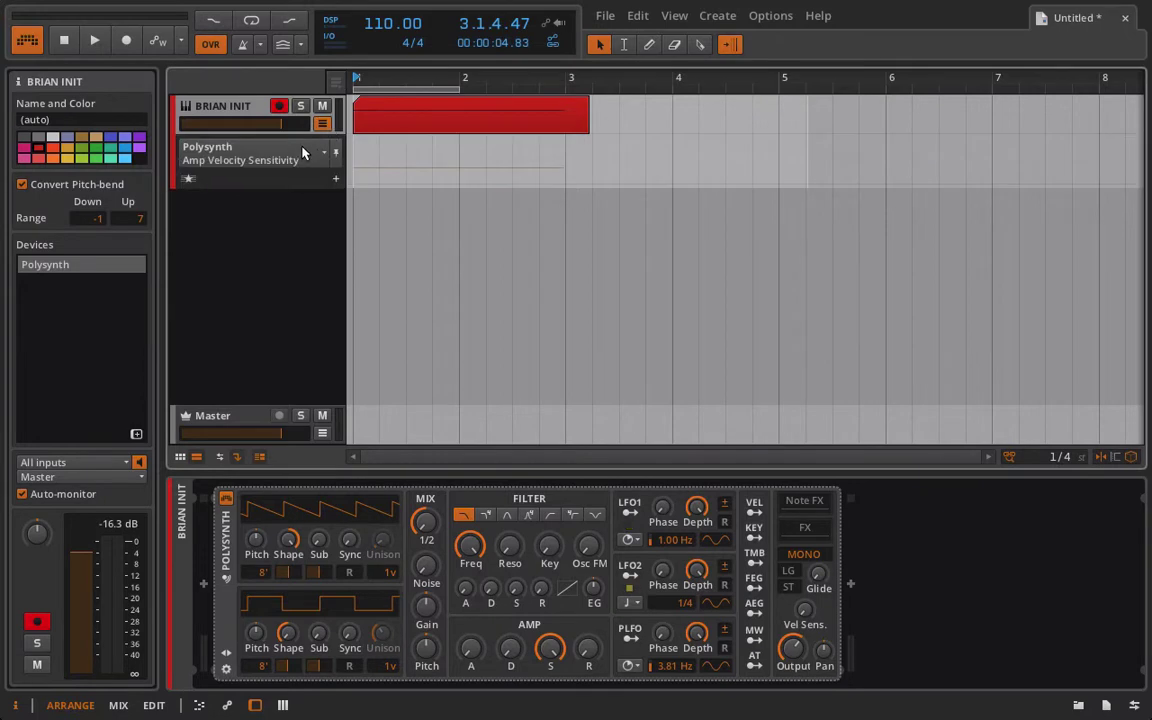
left_click(304, 152)
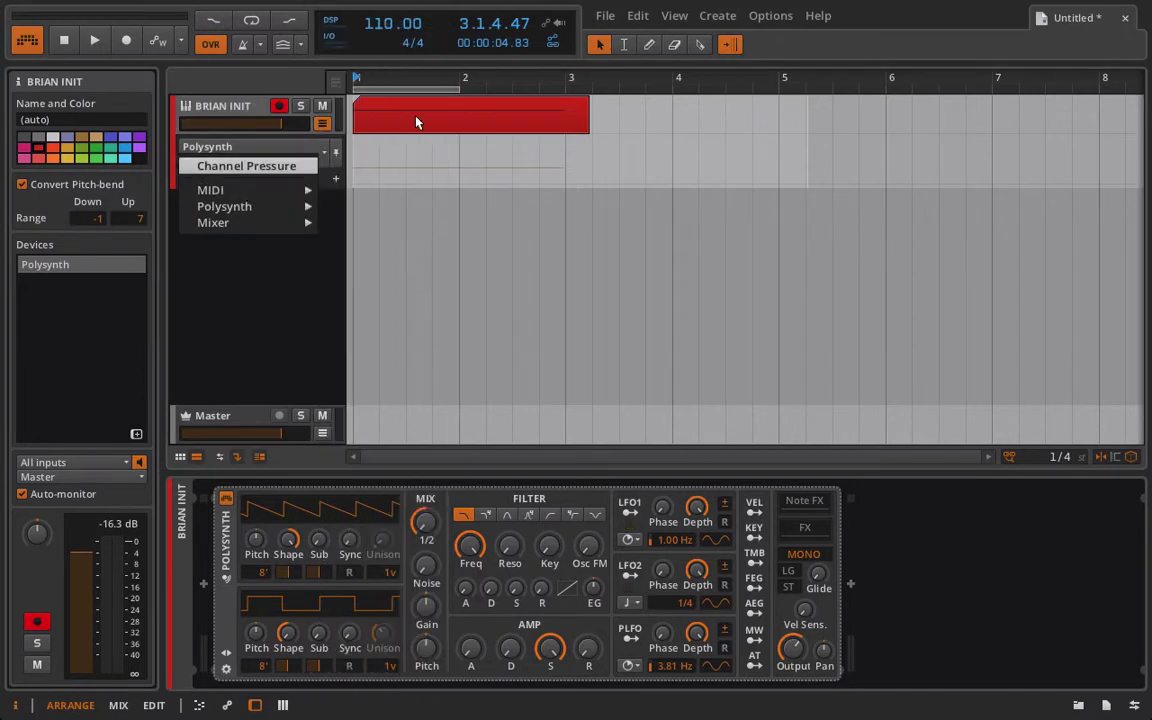
mouse_move(250, 189)
left_click(361, 15)
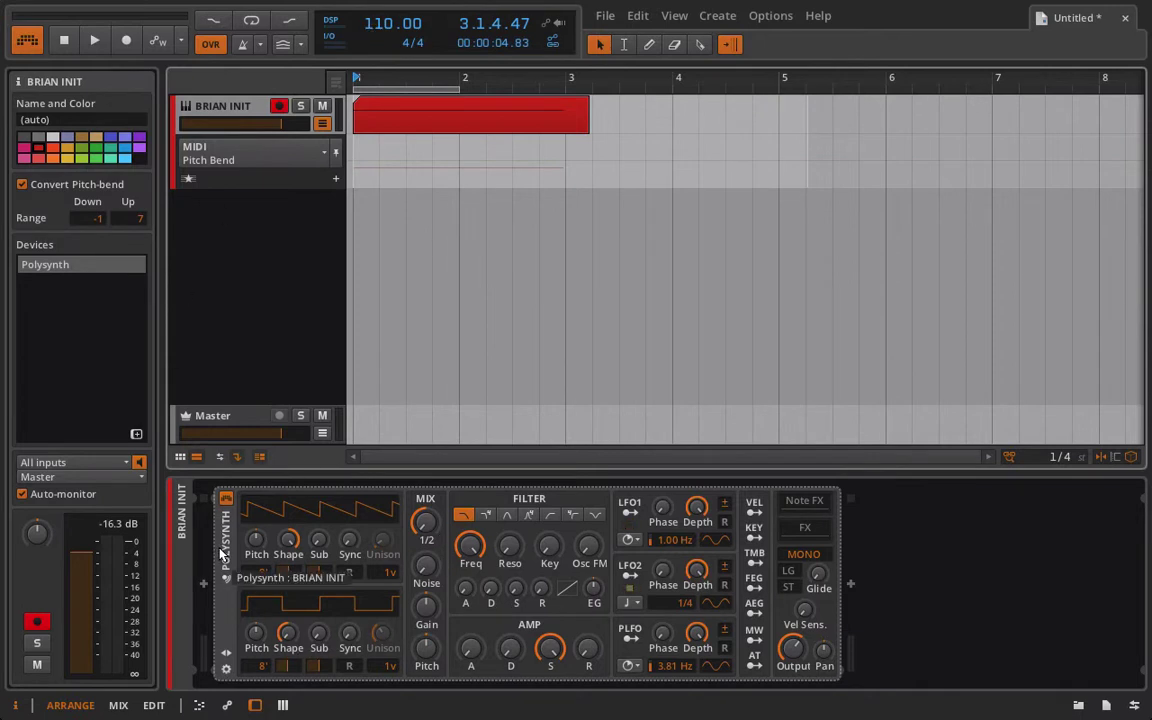
Open the recorded clip in the note editor and enlarge the piano roll so it fills the editor
double_click(411, 126)
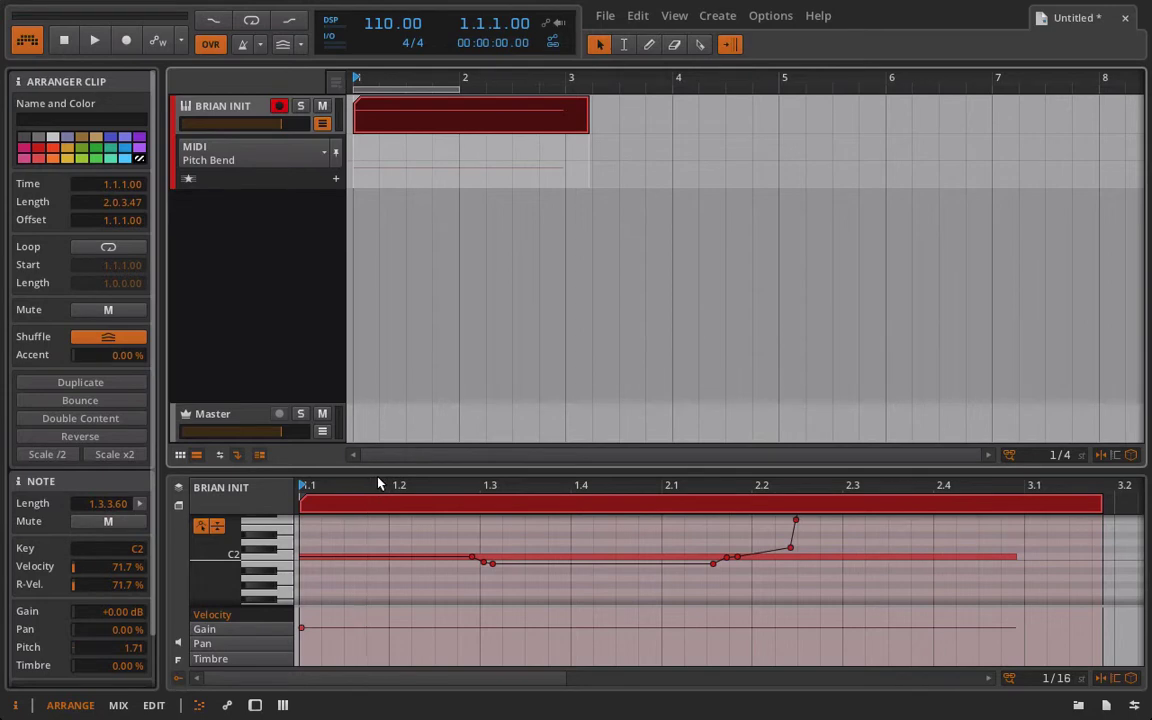
left_click_drag(386, 470, 368, 228)
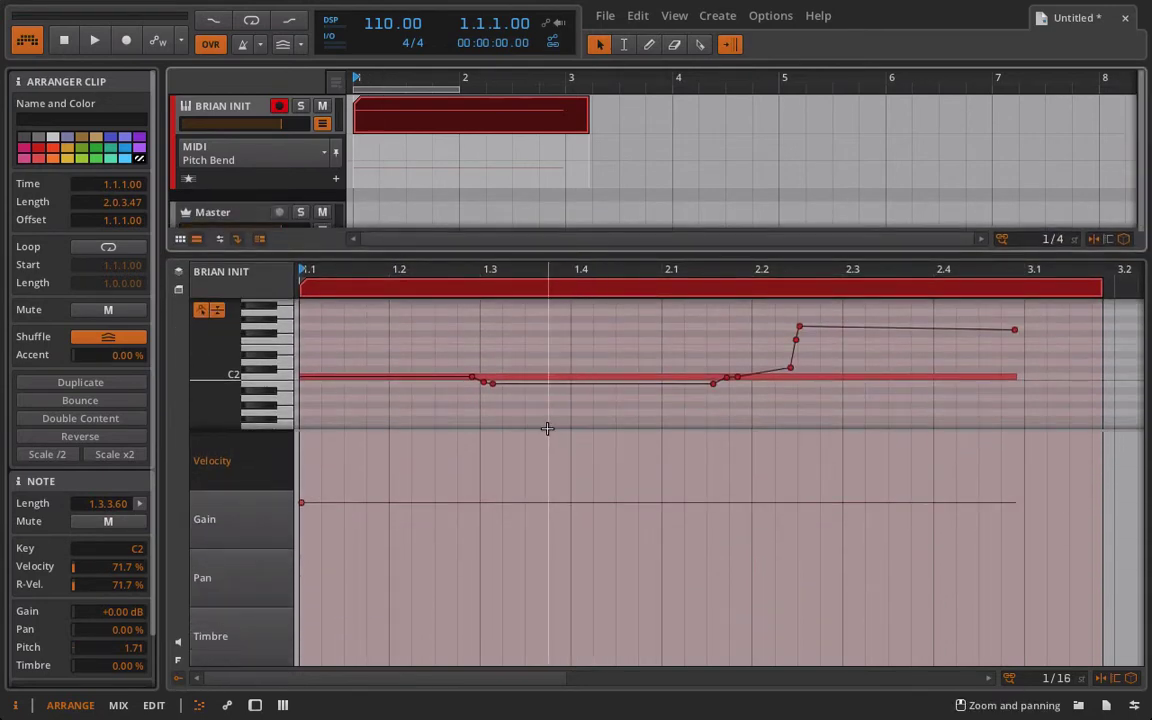
left_click_drag(546, 430, 543, 666)
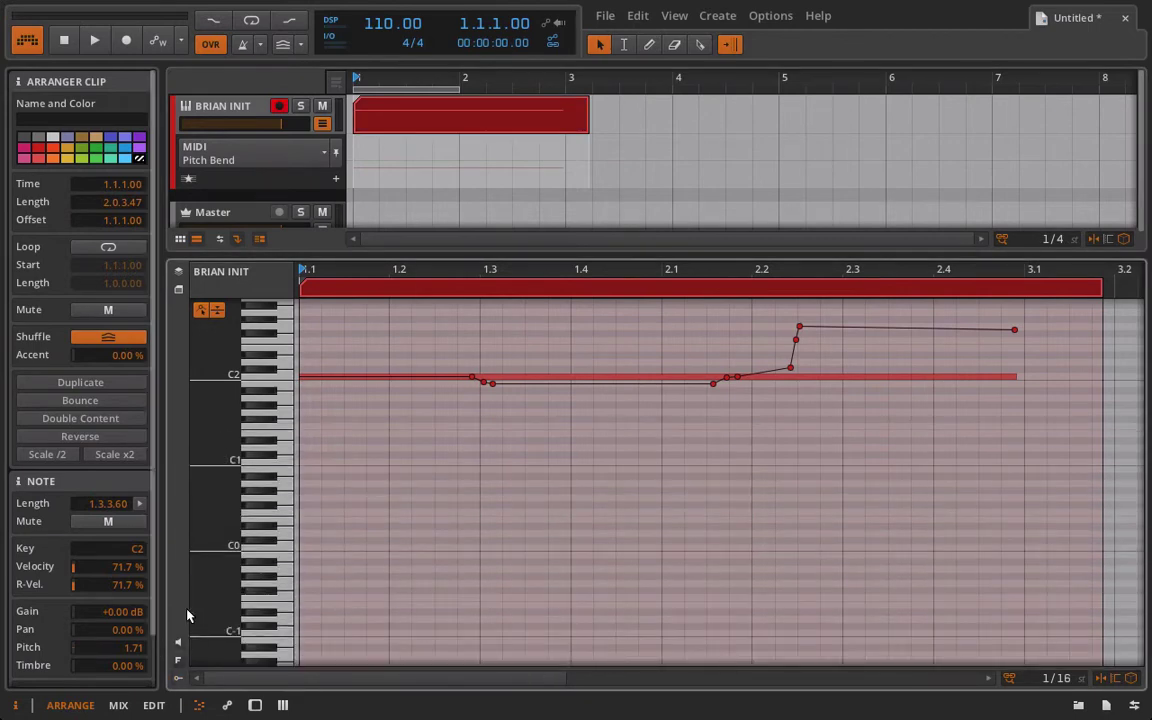
scroll(649, 411, "up", 3)
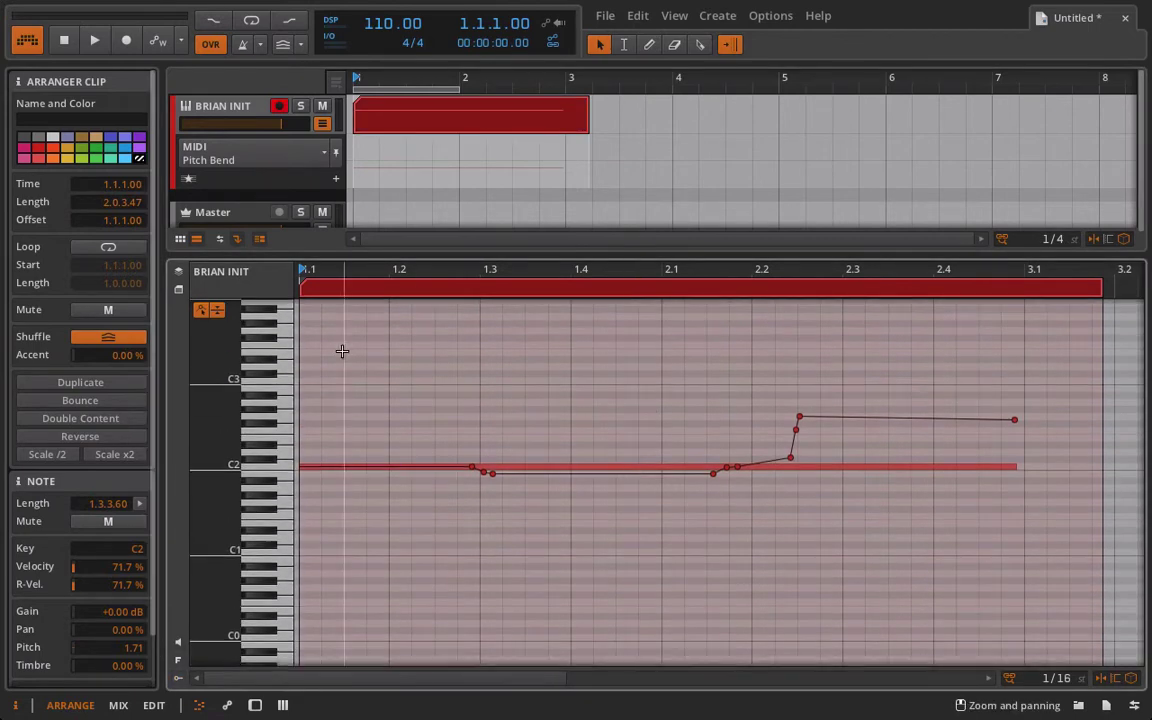
Compare the C2 note with pitch expression editing off and on, and play back the recorded clip
left_click(199, 313)
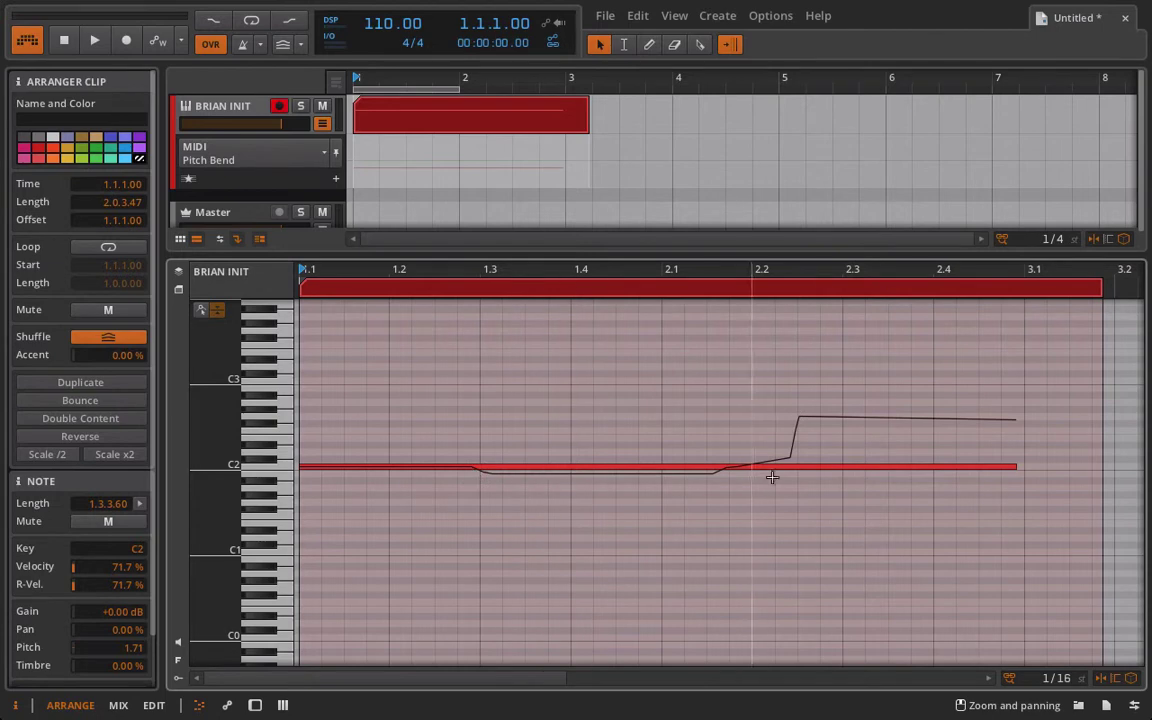
left_click(201, 314)
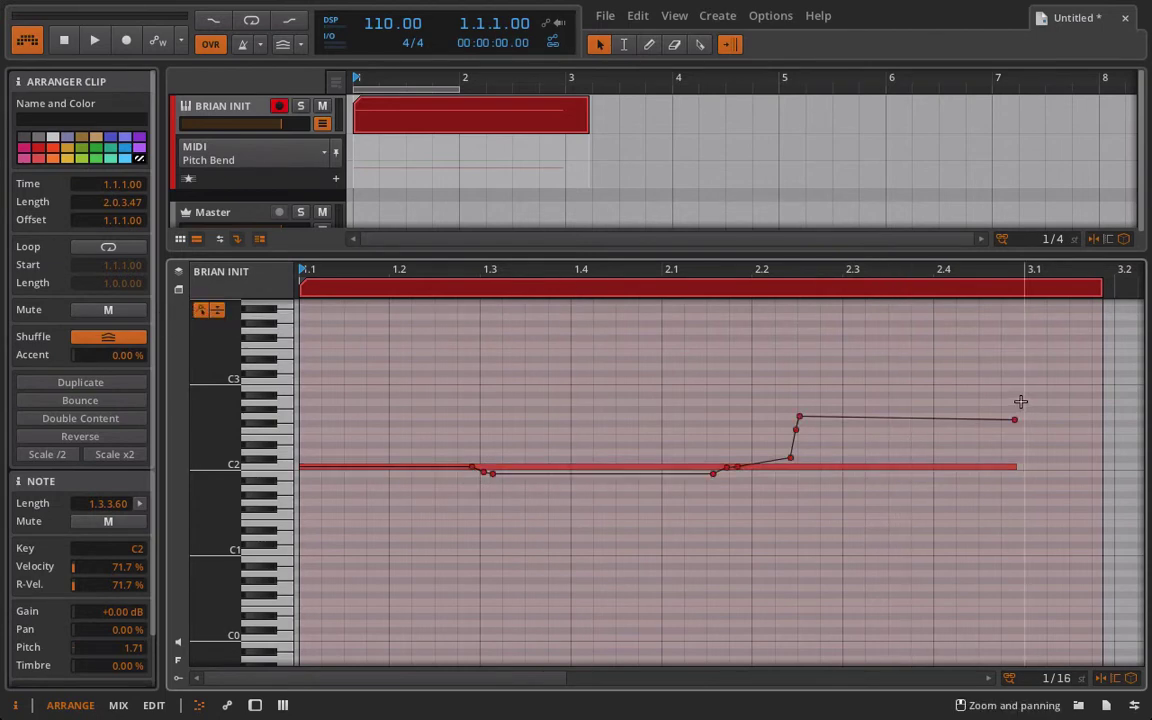
key("space")
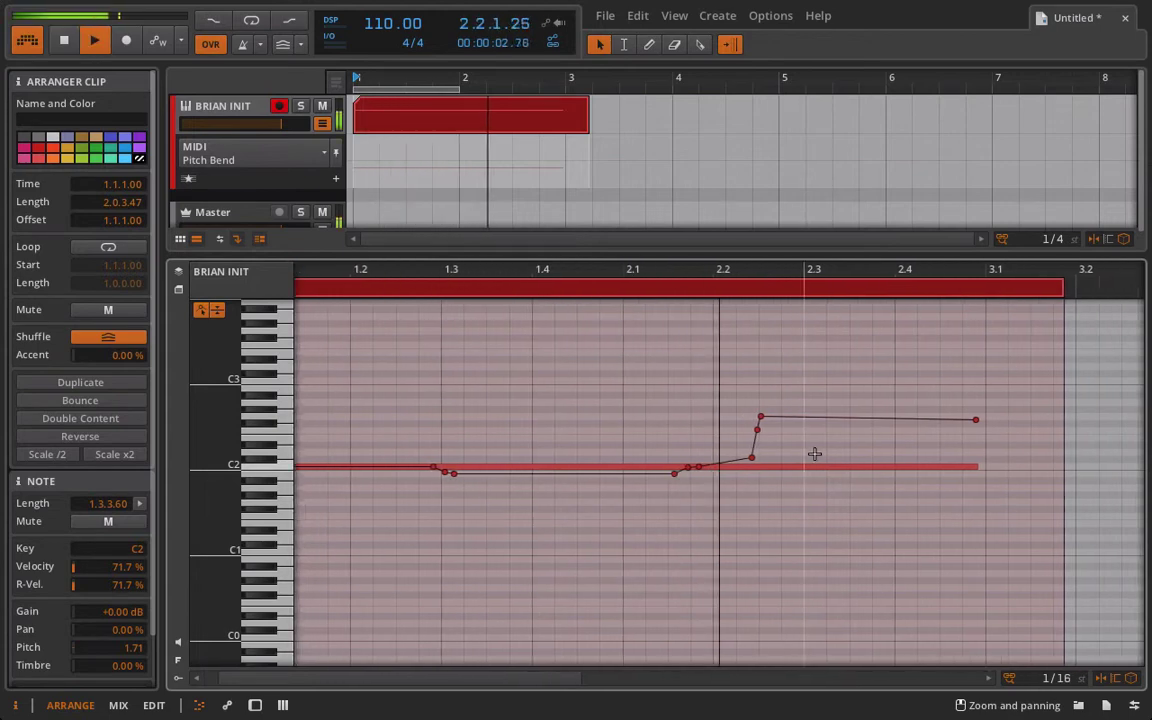
key("space")
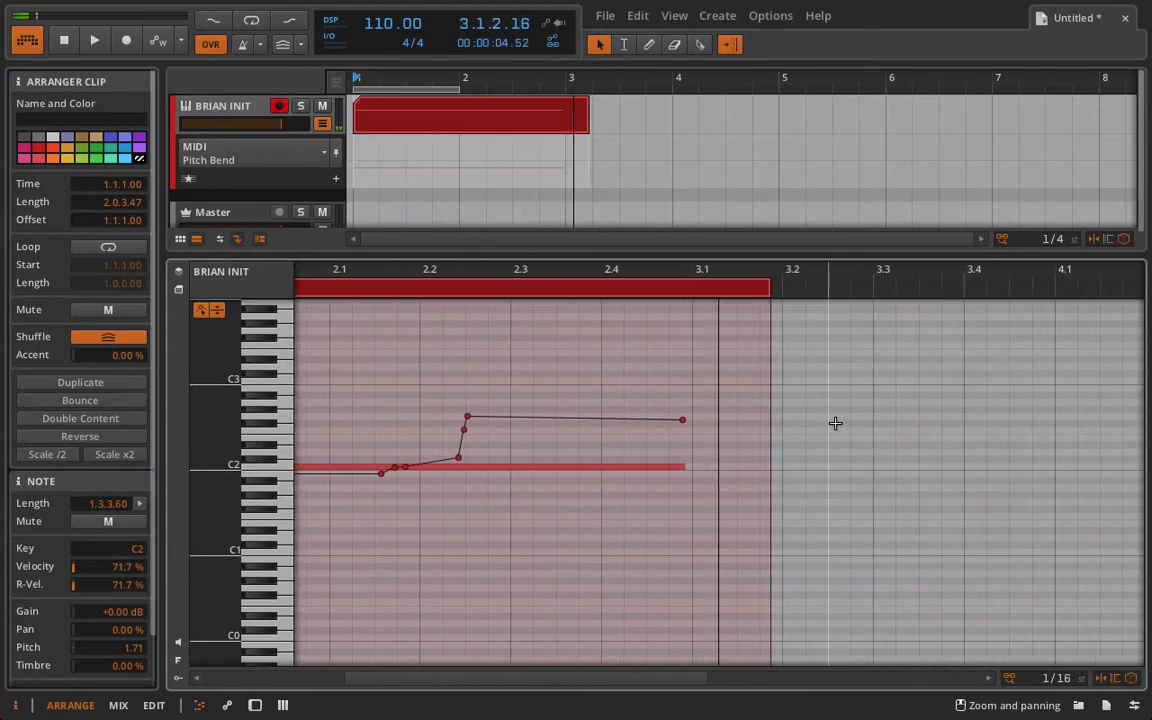
scroll(514, 477, "left", 5)
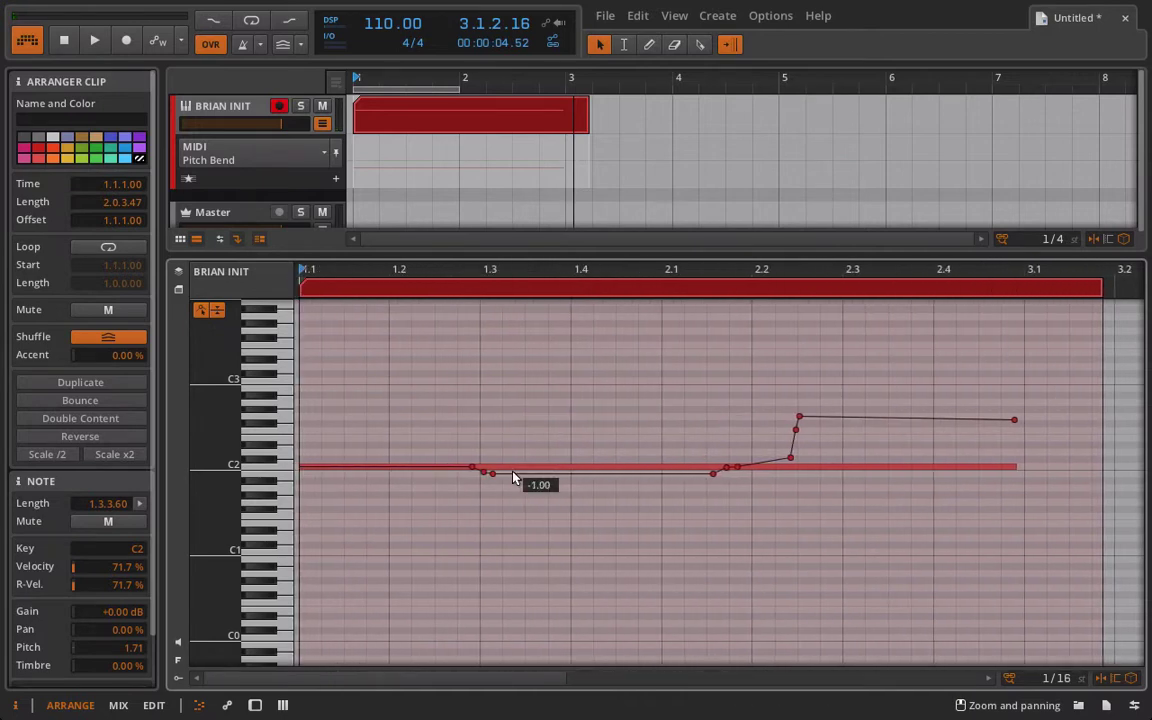
Delete all recorded pitch expression points from the C2 note
left_click(1051, 383)
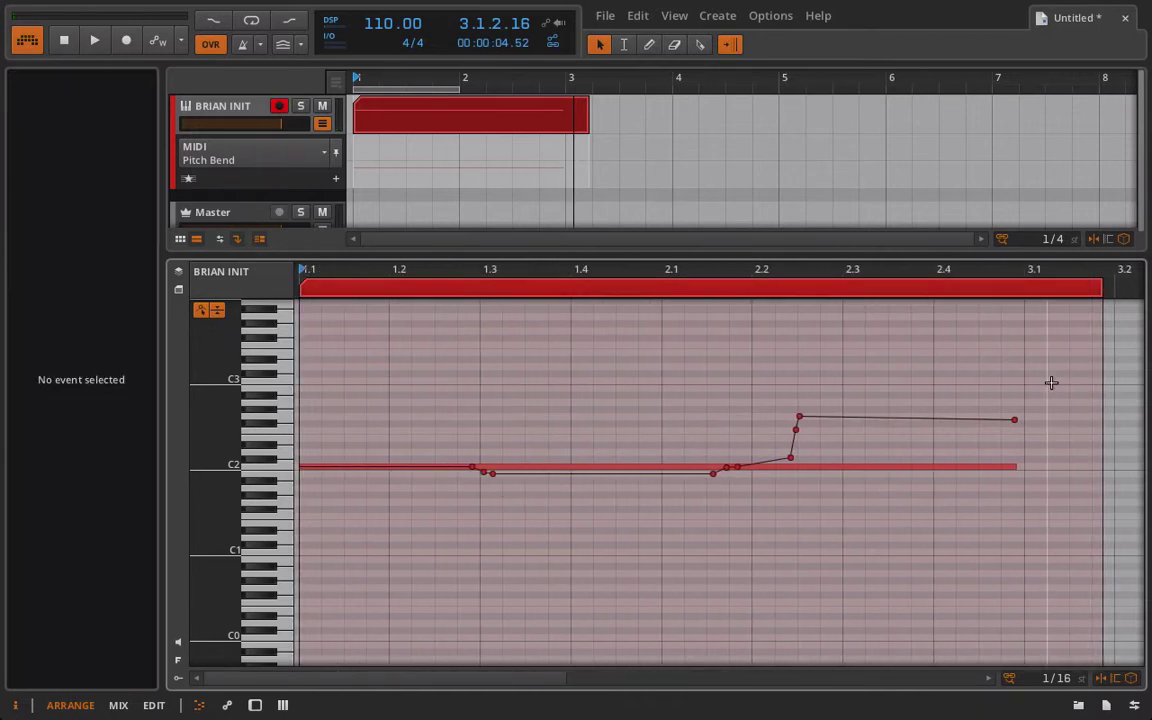
left_click_drag(1051, 383, 977, 424)
left_click(997, 404)
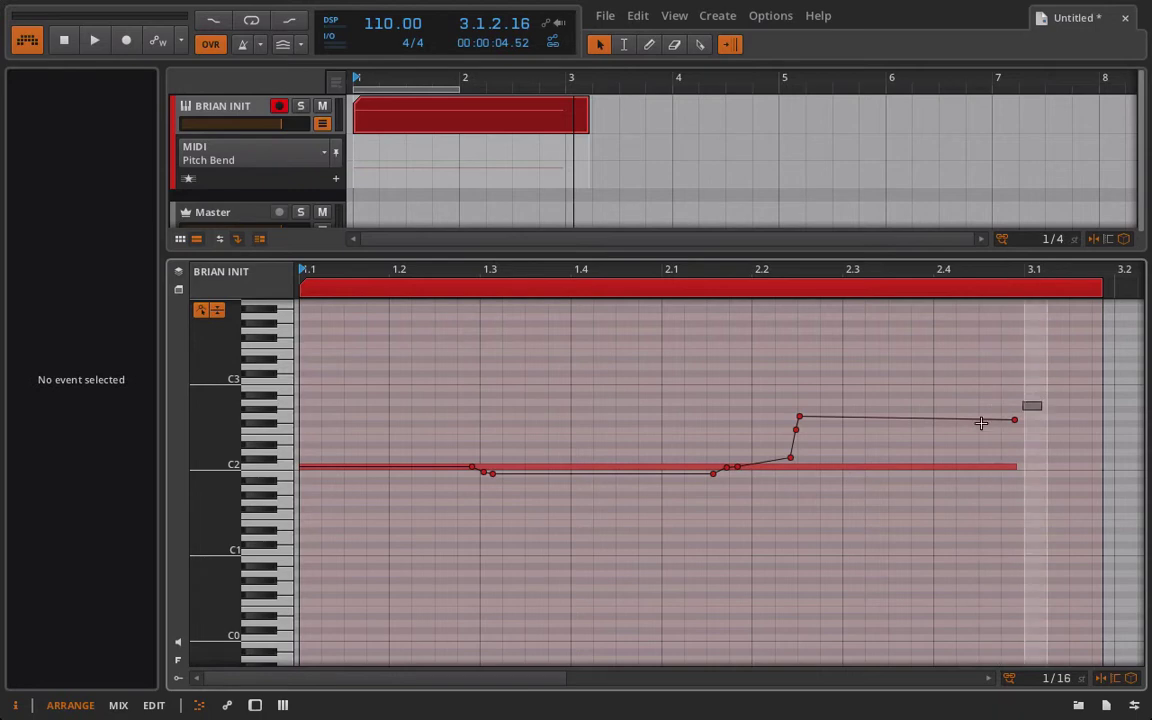
left_click_drag(1040, 404, 406, 597)
key("Delete")
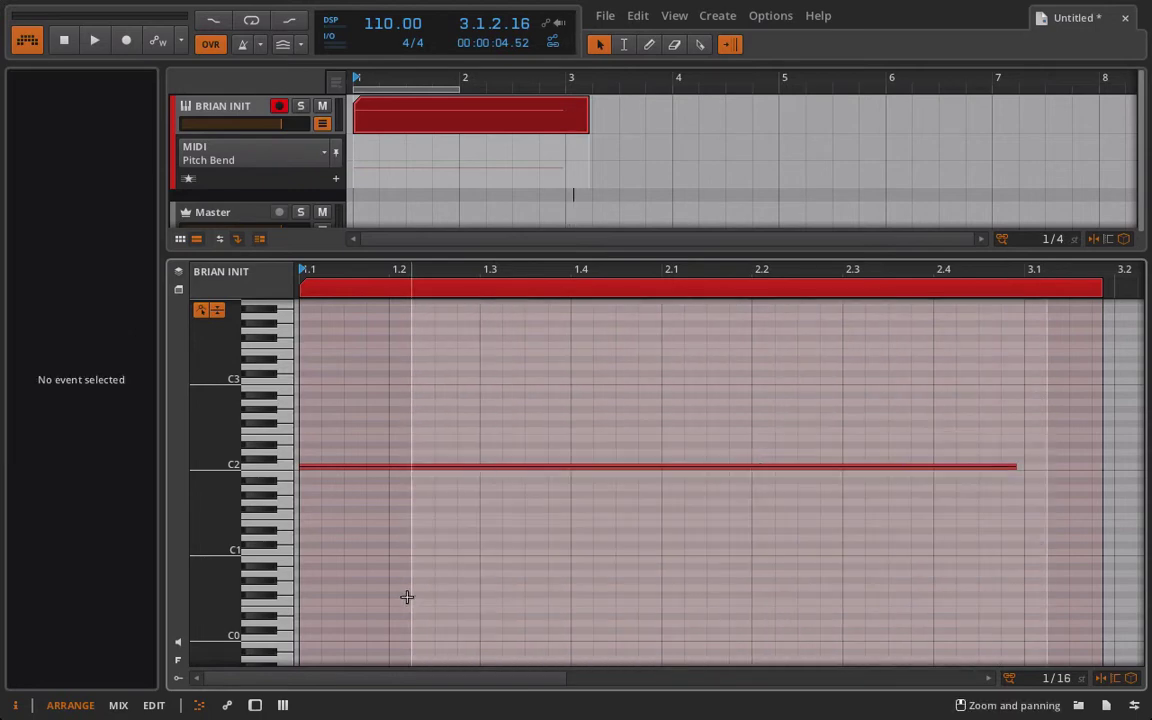
Add seven pitch expression points at 0.00 spread along the C2 note from its start to before 2.4
left_click(303, 467)
left_click(352, 467)
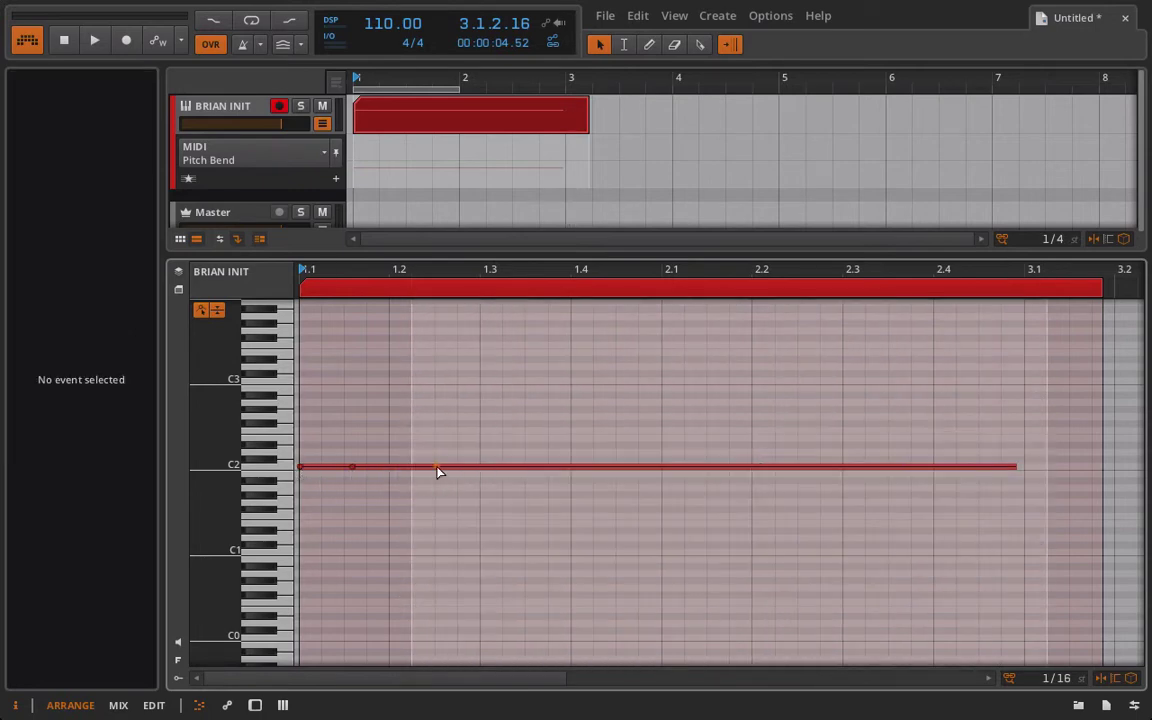
left_click(437, 467)
left_click(530, 467)
left_click(662, 467)
left_click(797, 467)
left_click(897, 467)
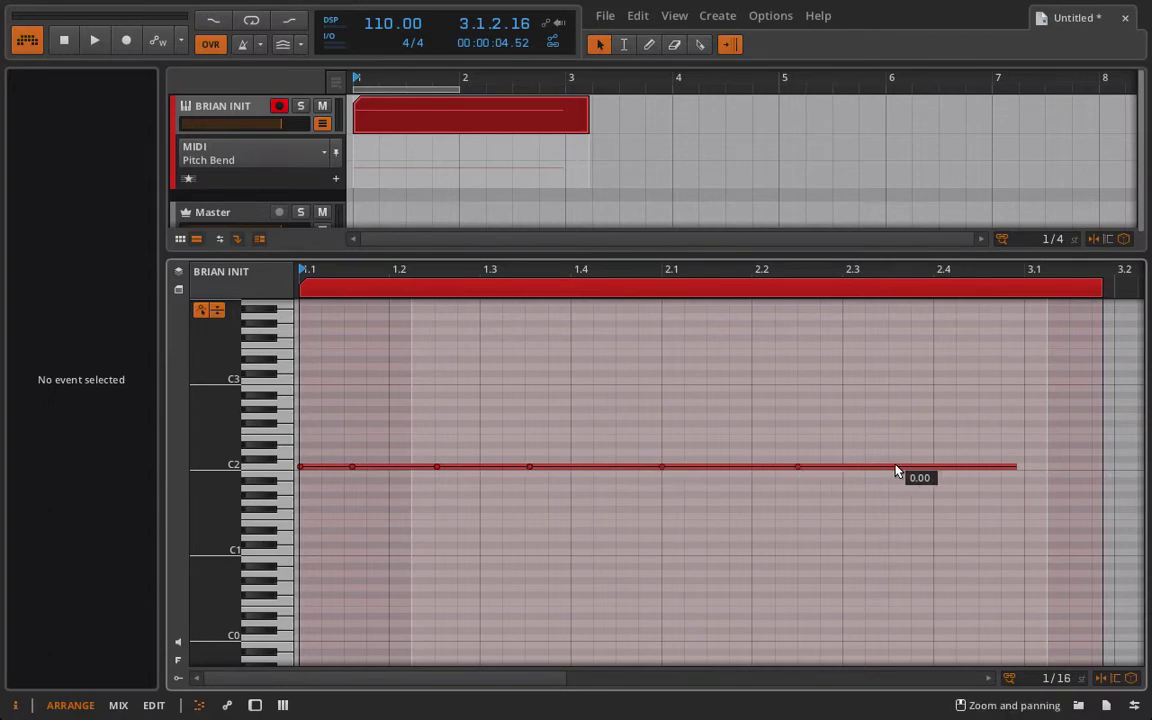
Lower the pitch point after 2.2 to -5.00, and raise it to C3 with semitone snapping temporarily off
left_click_drag(797, 467, 797, 502)
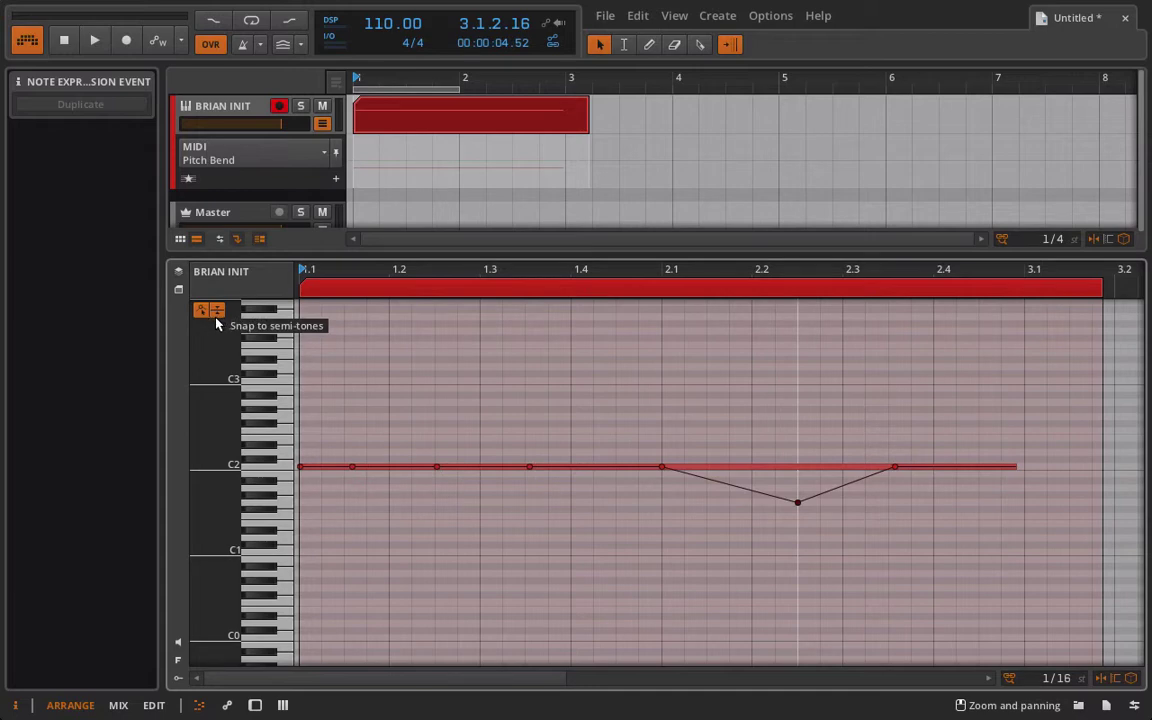
left_click(216, 317)
mouse_move(798, 506)
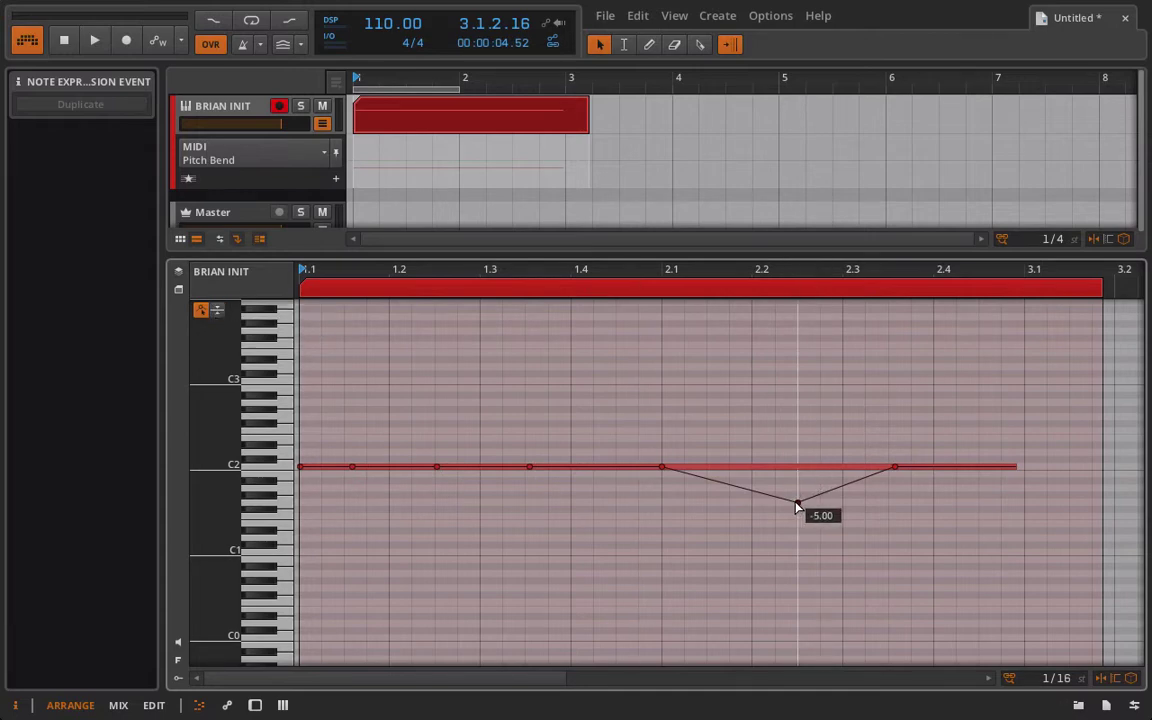
left_click_drag(798, 506, 775, 381)
left_click(216, 312)
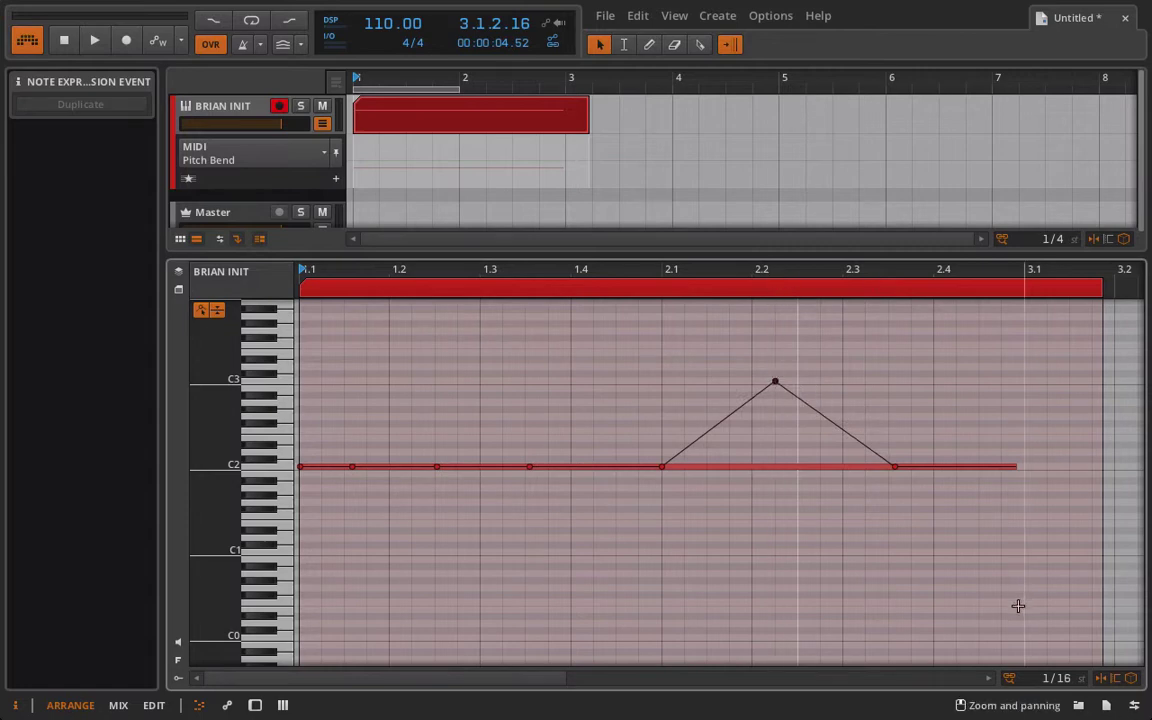
Shape the pitch curve with a three-semitone dip after 1.2, a nine-semitone peak at 1.4 and an end at C0, and play it back
left_click_drag(890, 472, 1016, 637)
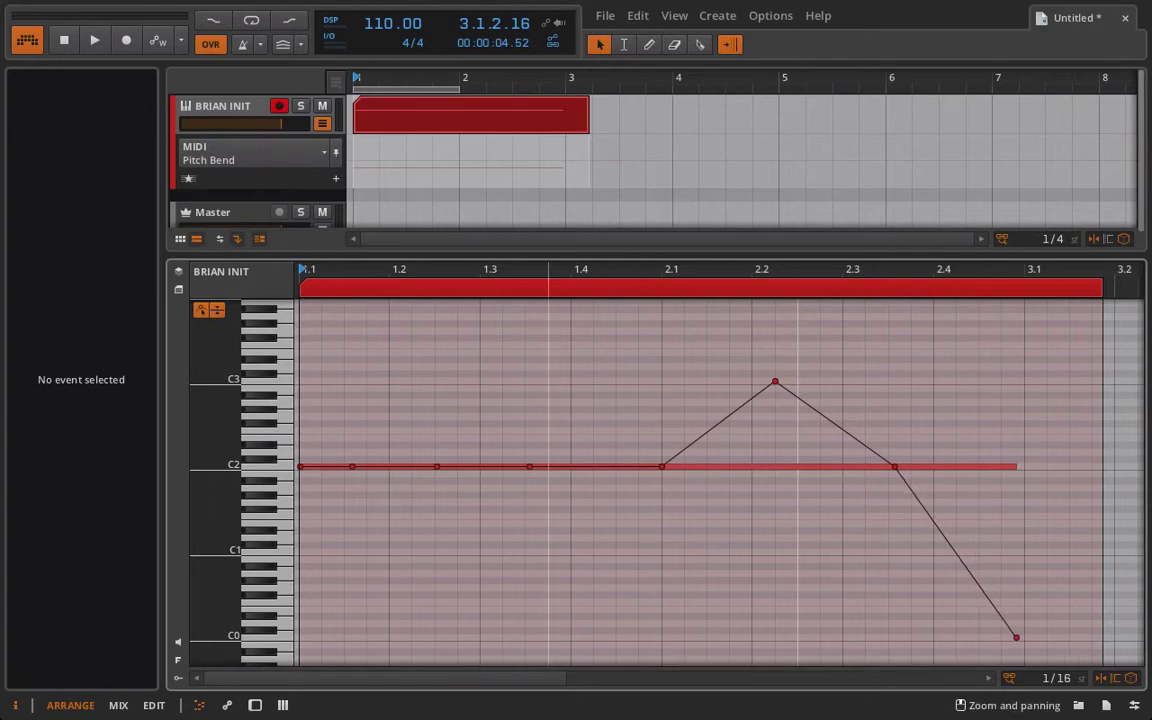
left_click_drag(437, 467, 435, 488)
left_click_drag(548, 467, 570, 403)
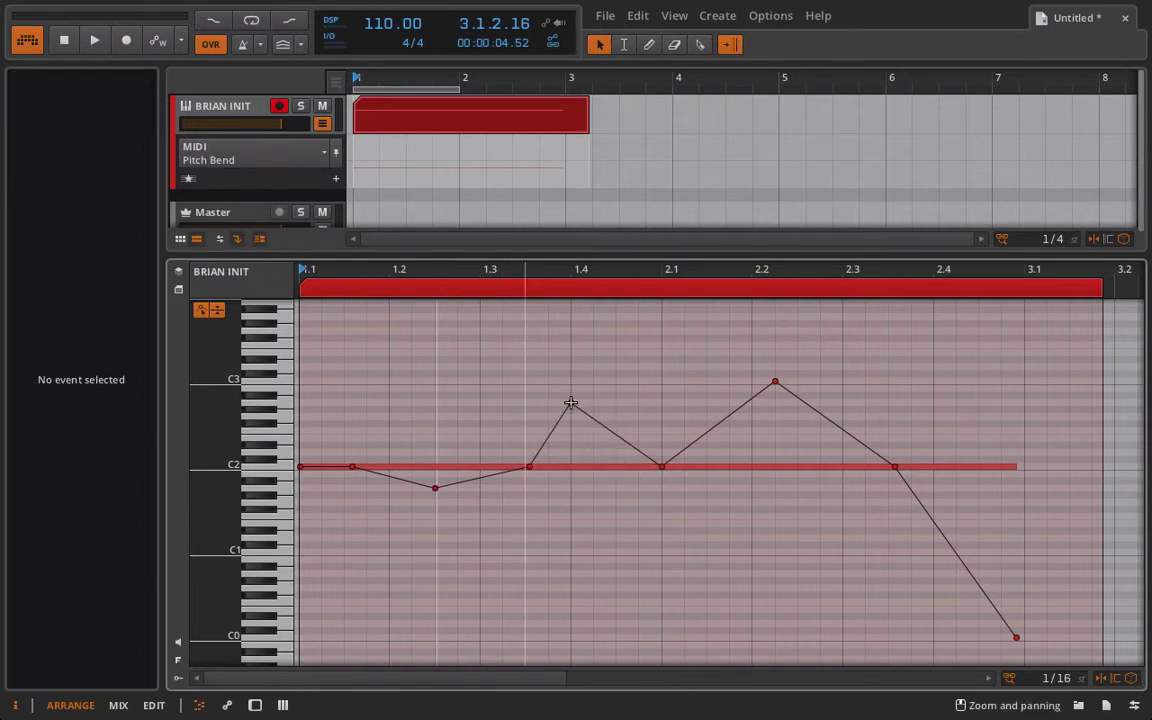
key("space")
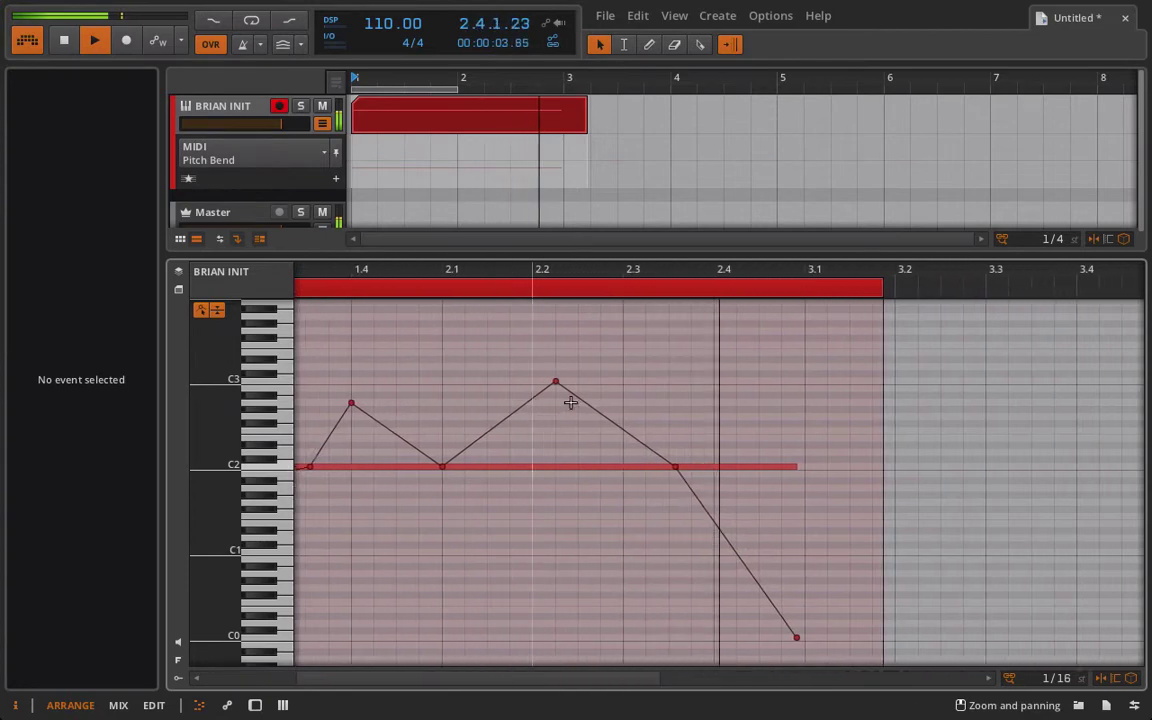
key("space")
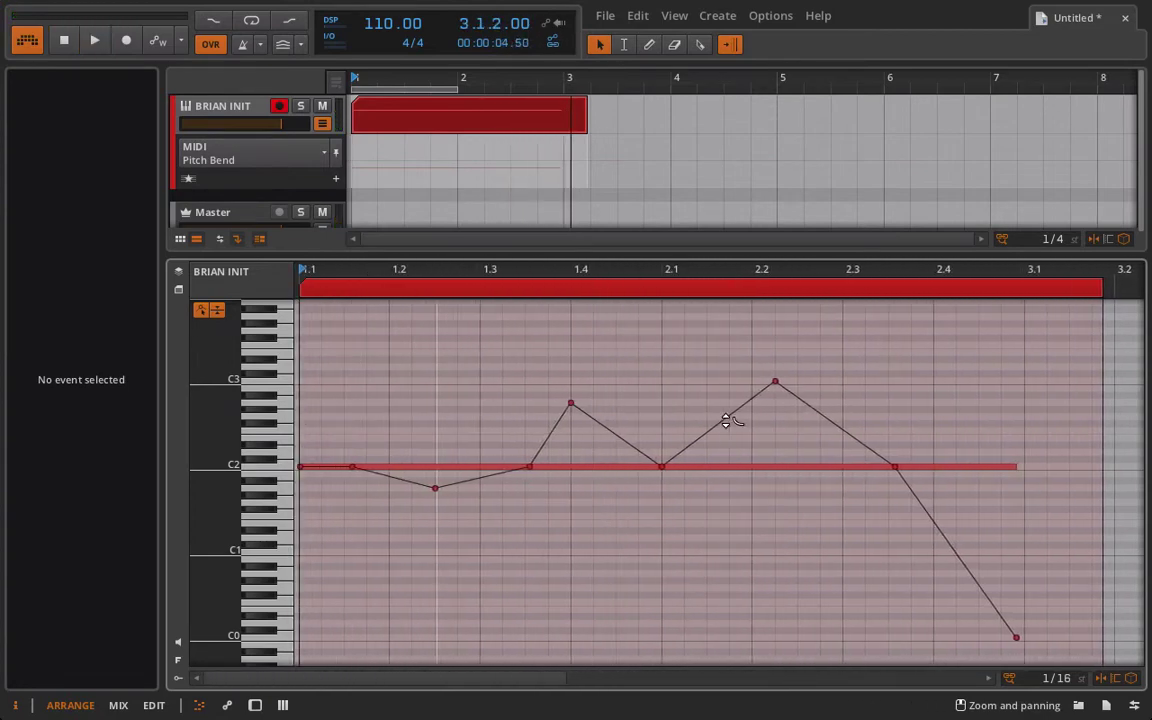
Bend the pitch segments around the dip after 1.2, around the C3 peak and towards C0 into smooth curves, and play the result
left_click_drag(718, 424, 718, 400)
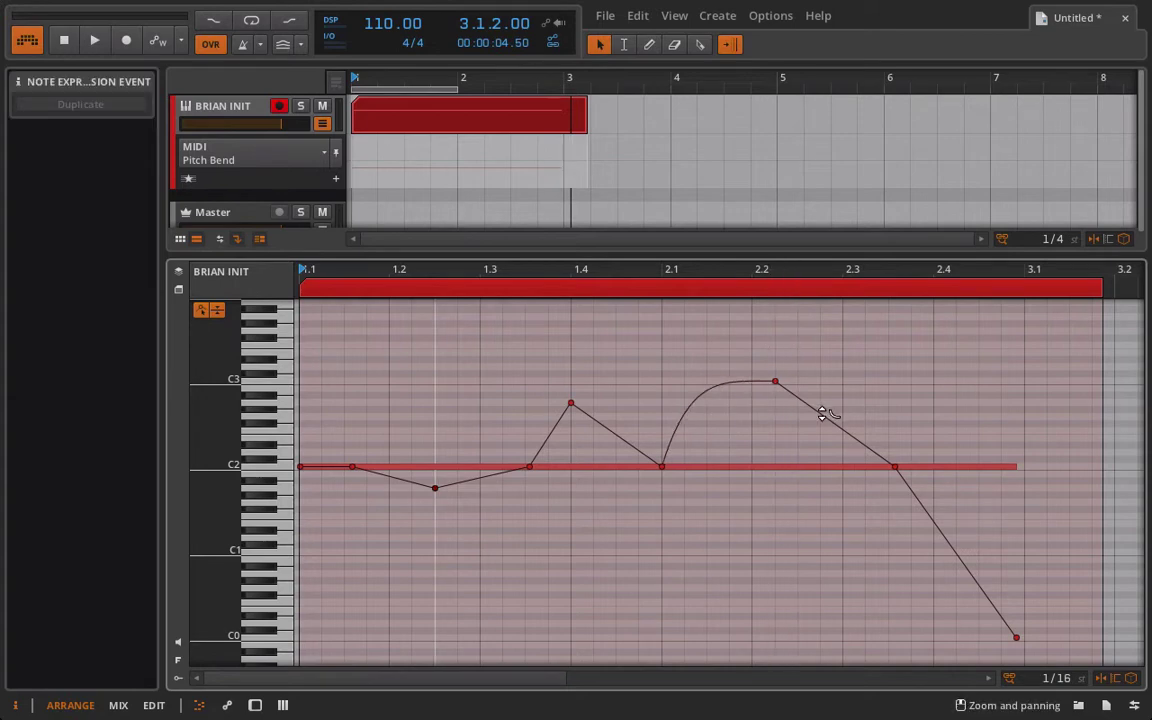
left_click_drag(828, 411, 828, 440)
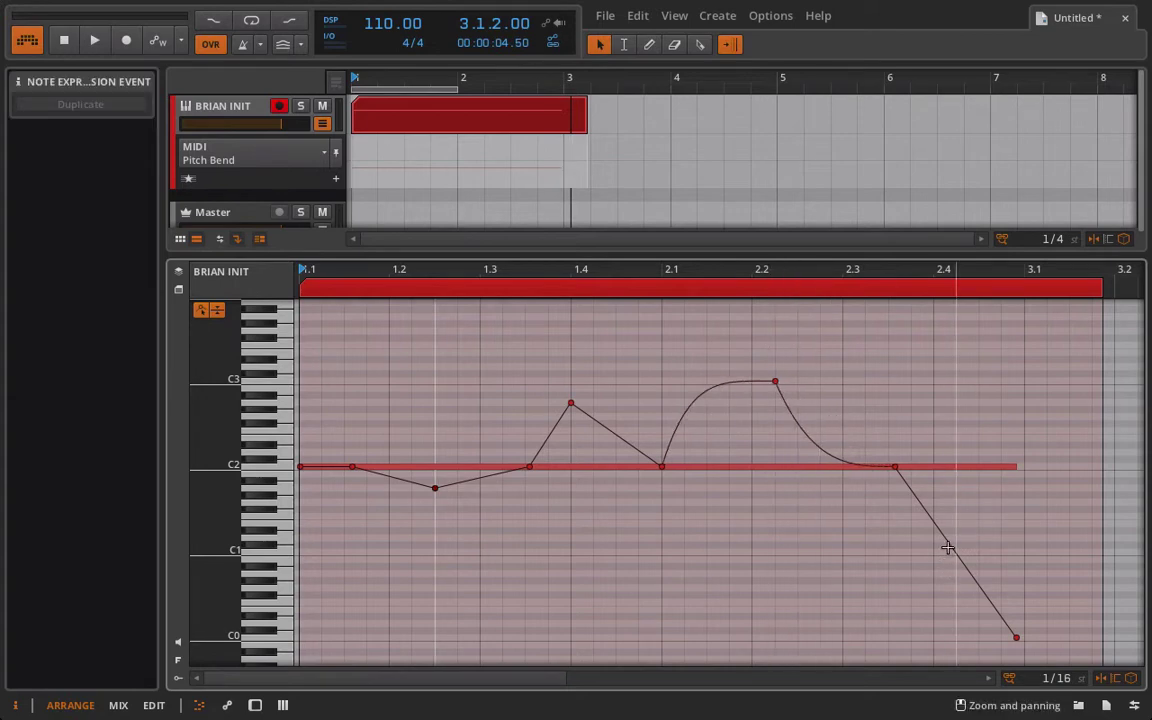
left_click_drag(952, 547, 966, 491)
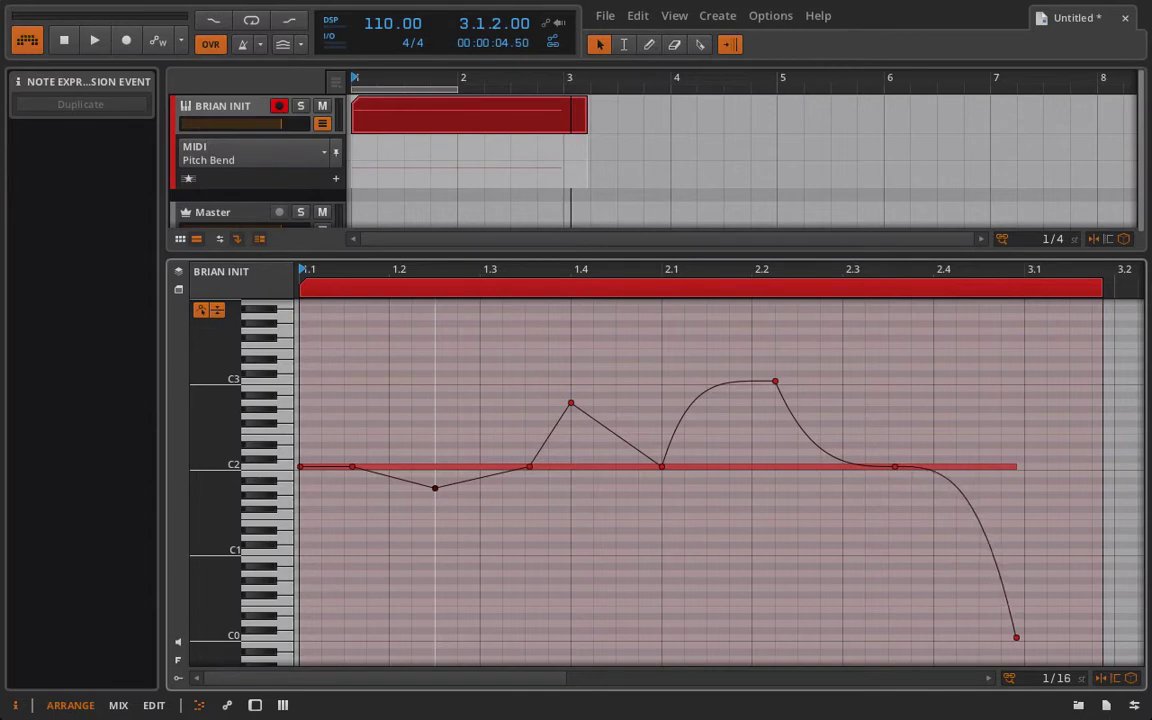
left_click_drag(457, 485, 440, 428)
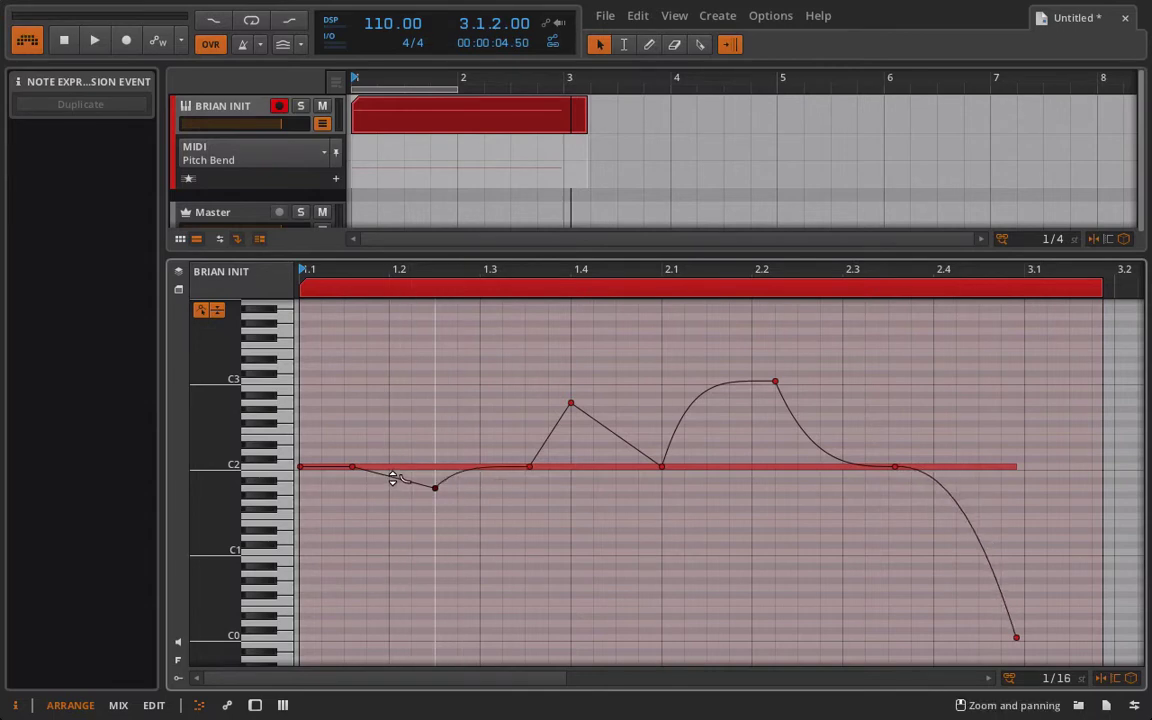
left_click_drag(393, 478, 388, 505)
key("space")
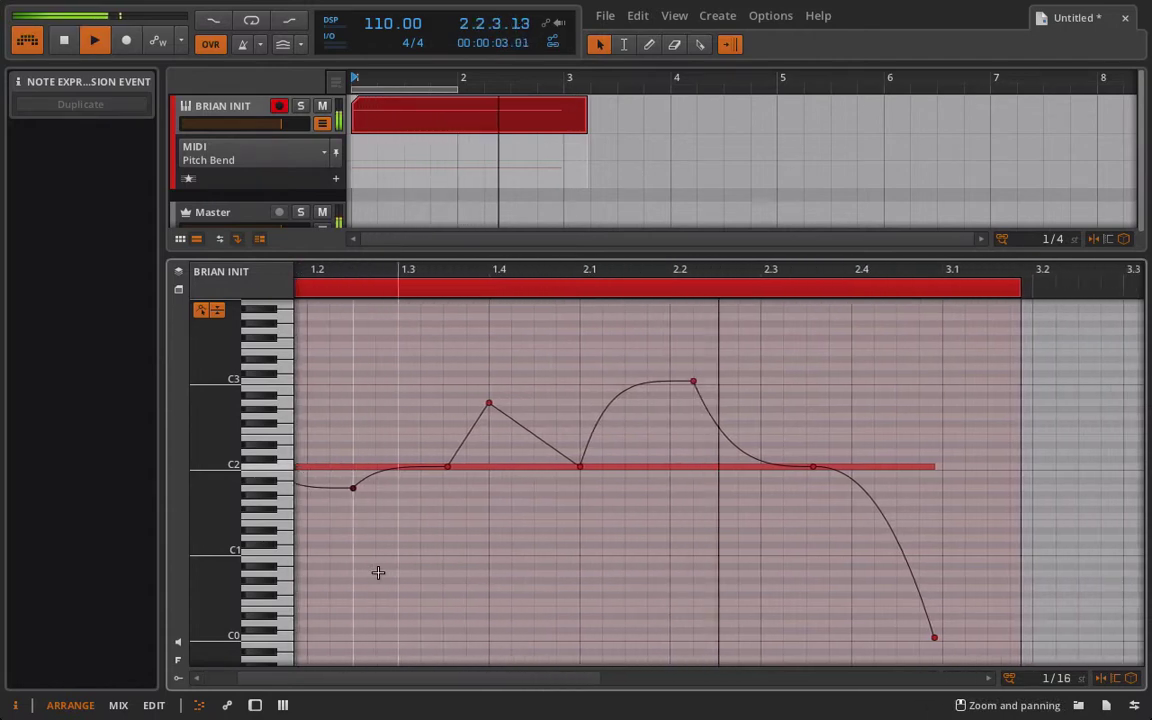
key("space")
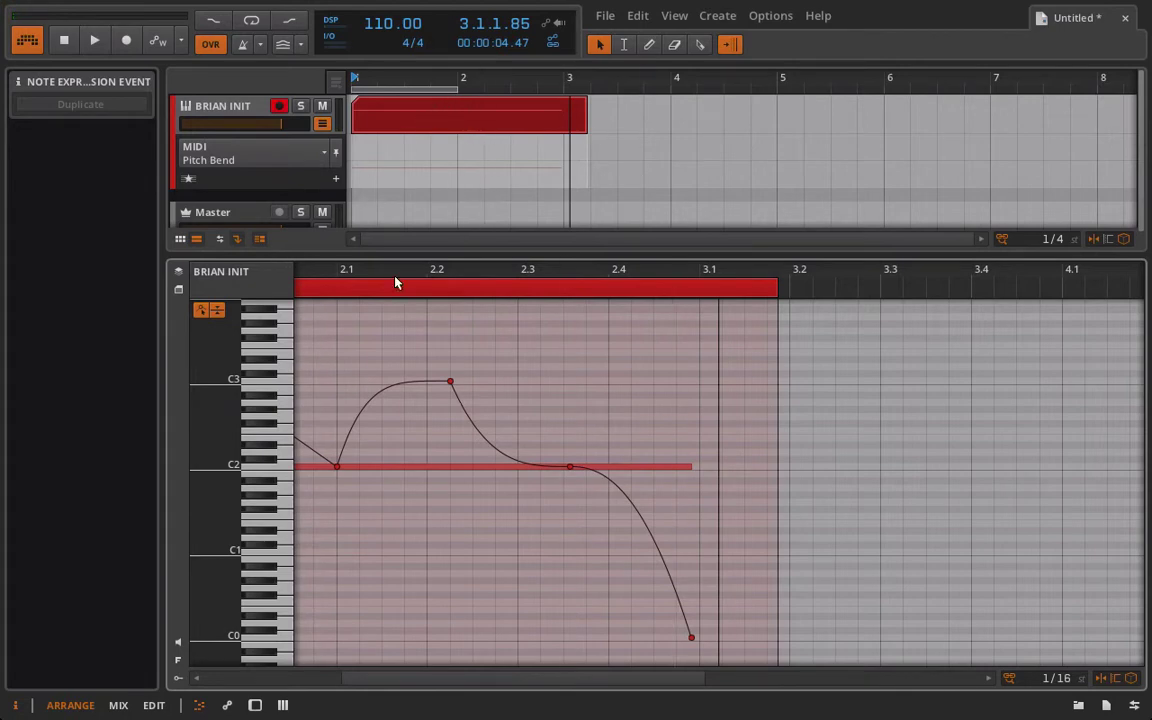
Switch from expression editing to note editing and add a D#2 note at 3.1.1.00 with a length of 0.0.3.00
scroll(418, 473, "left", 5)
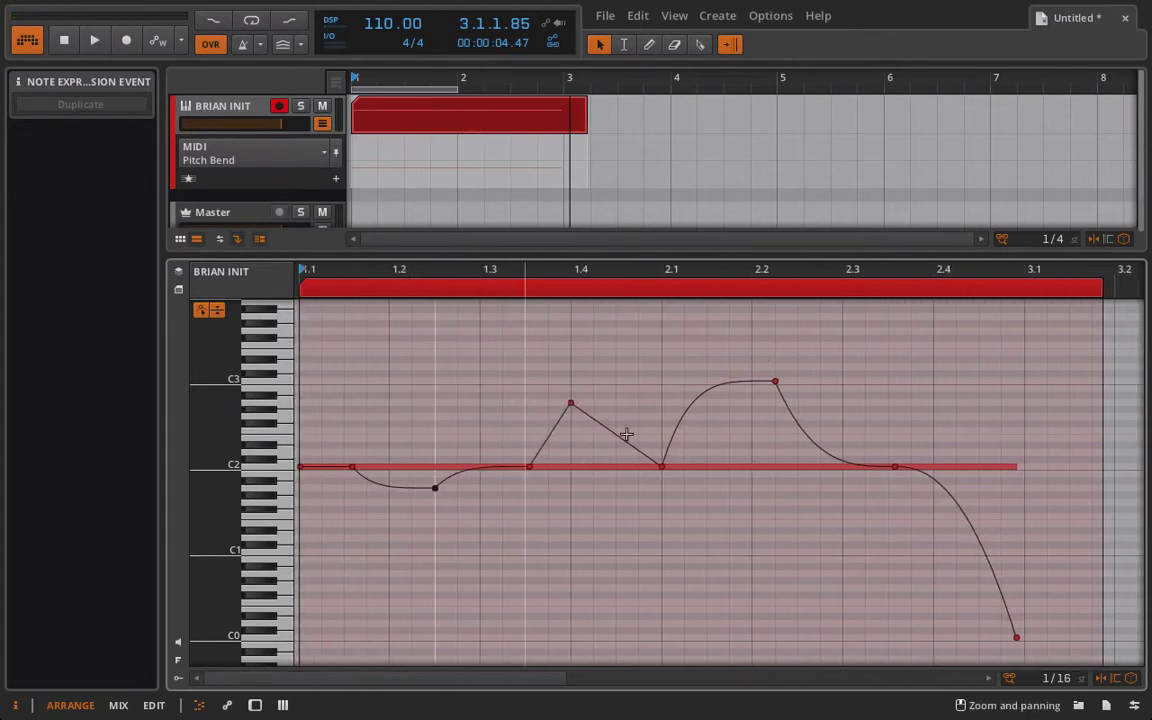
left_click(201, 310)
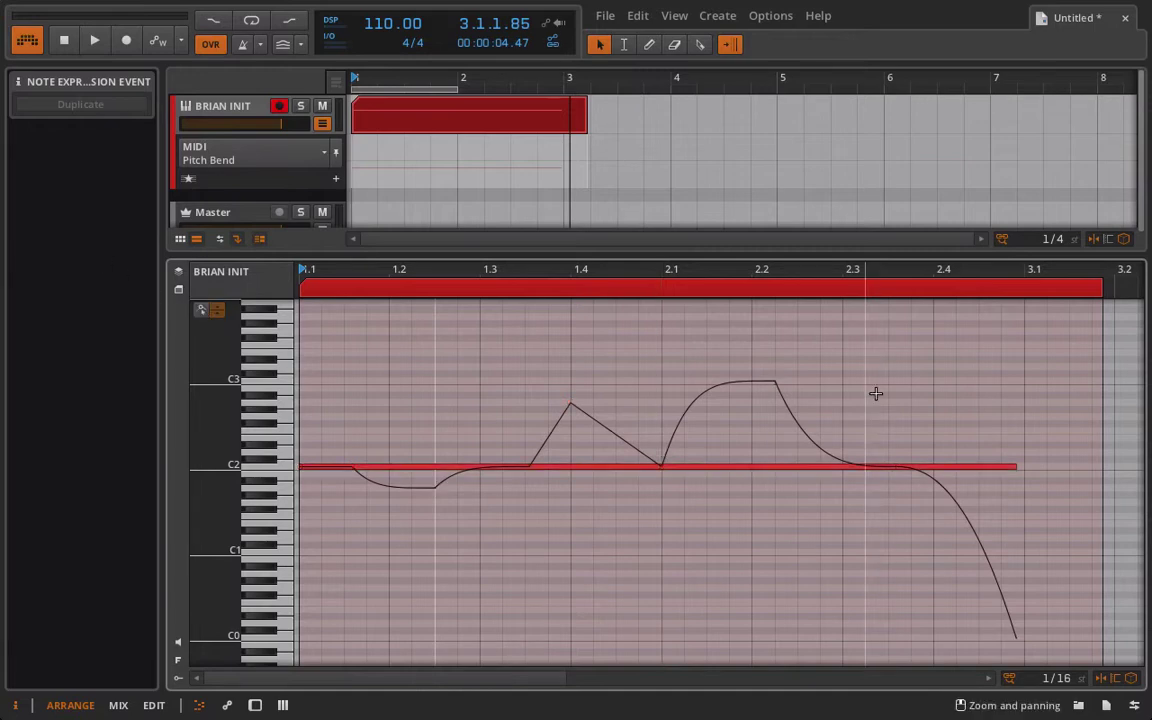
double_click(1034, 443)
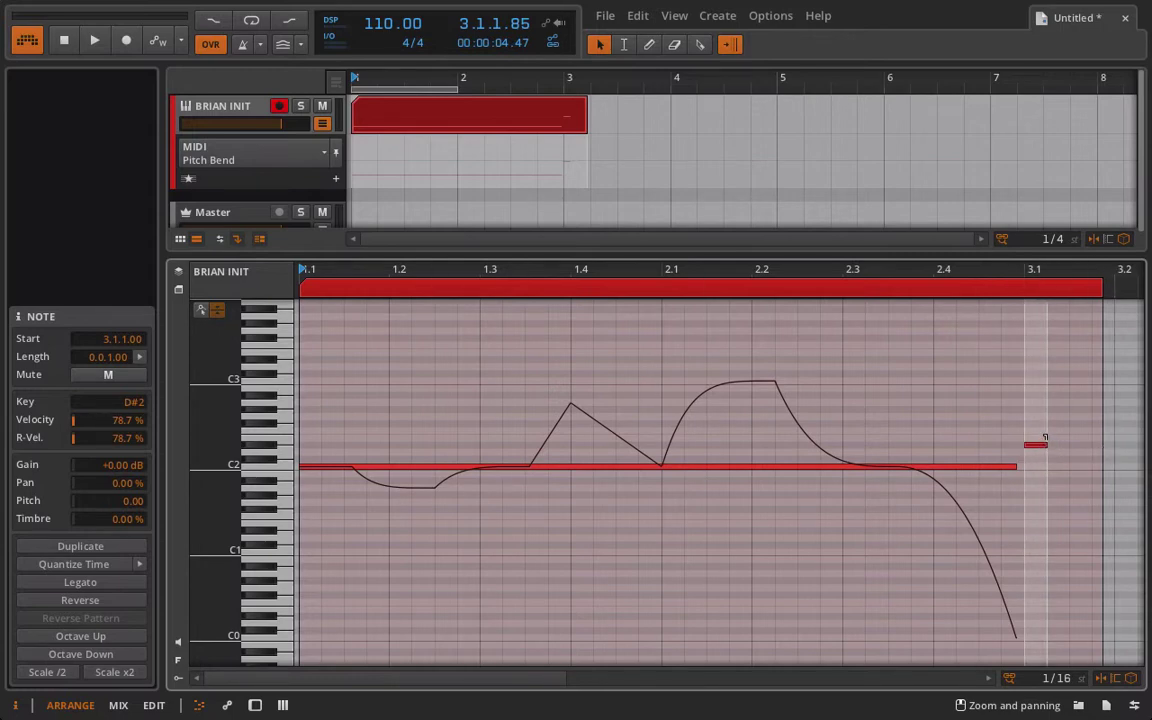
left_click_drag(1045, 443, 1092, 443)
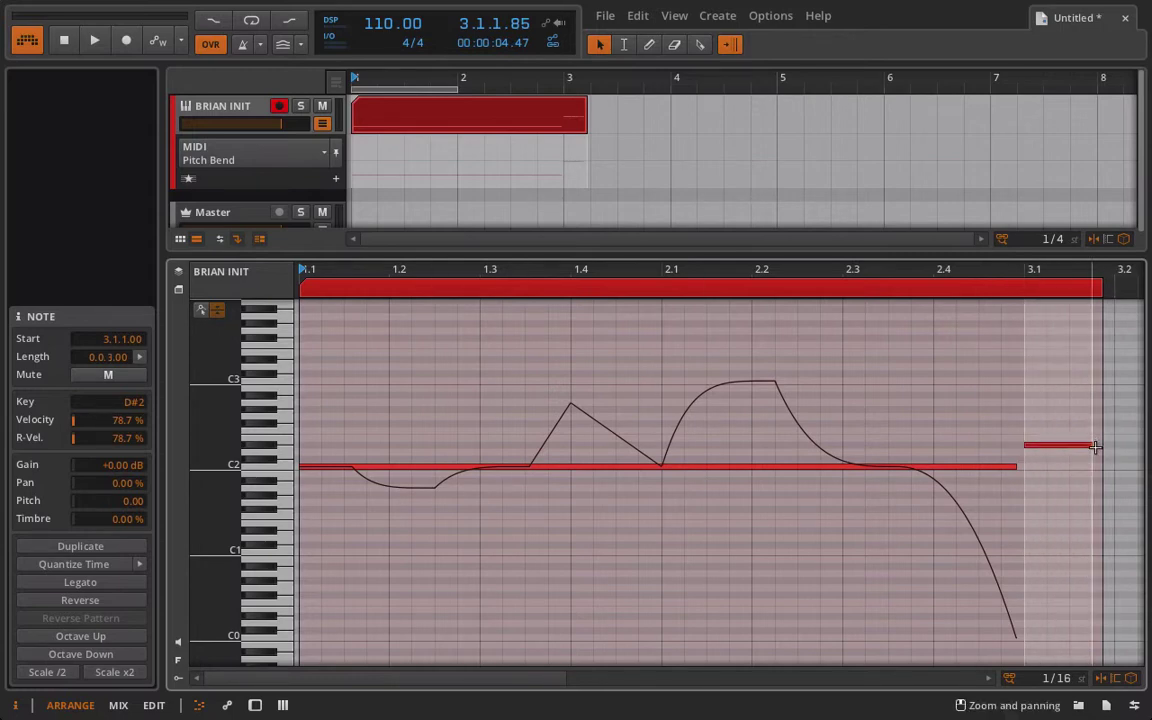
Return to expression editing, add pitch points at the D#2 note's start and end so it glides down to D#1, and play it back
left_click(197, 313)
mouse_move(945, 258)
left_mouse_down()
mouse_move(1025, 278)
mouse_move(658, 339)
left_mouse_up()
mouse_move(541, 452)
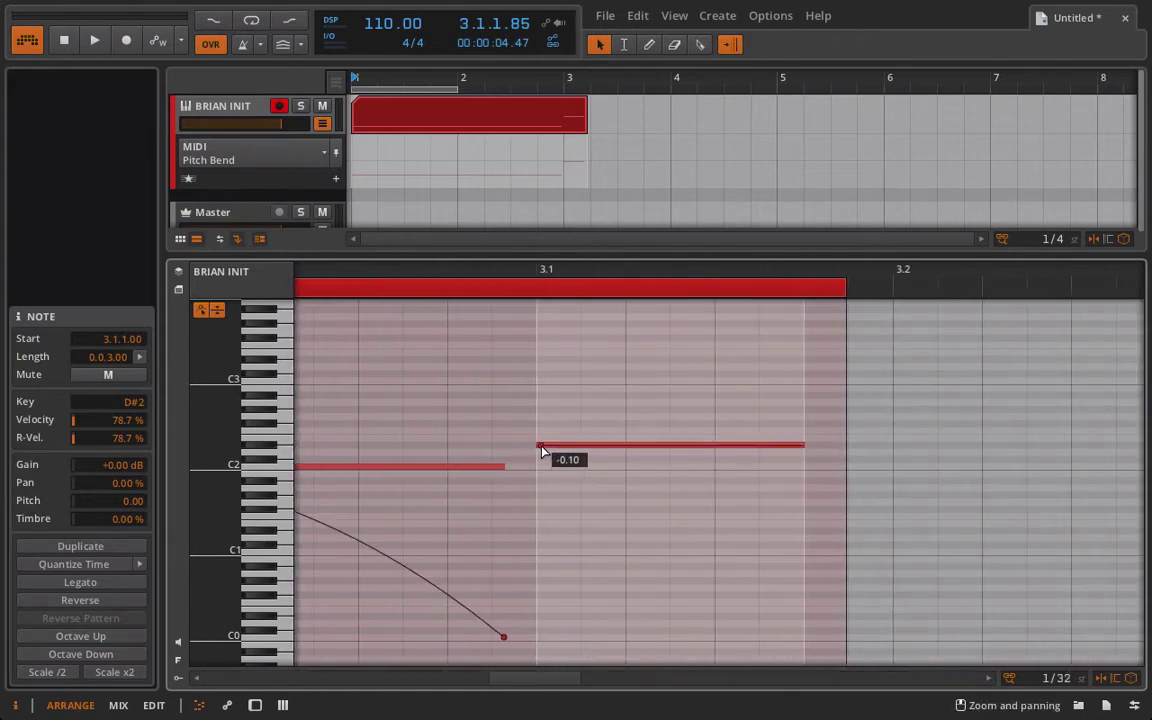
left_click_drag(802, 452, 803, 515)
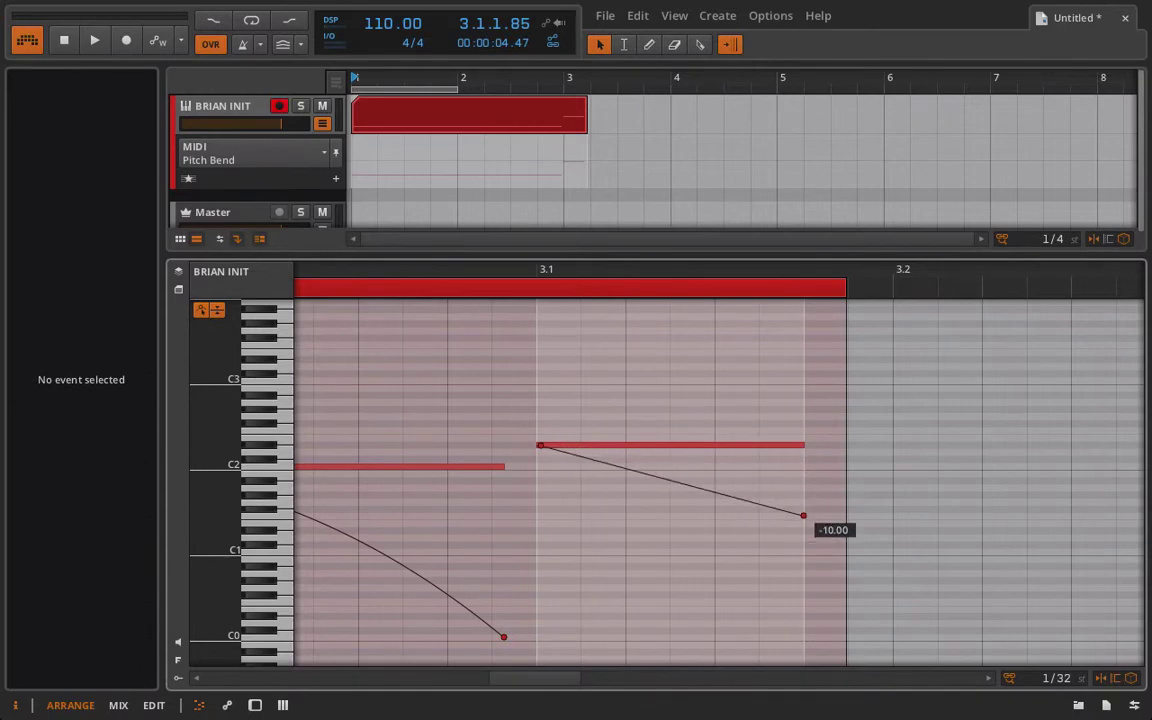
key("space")
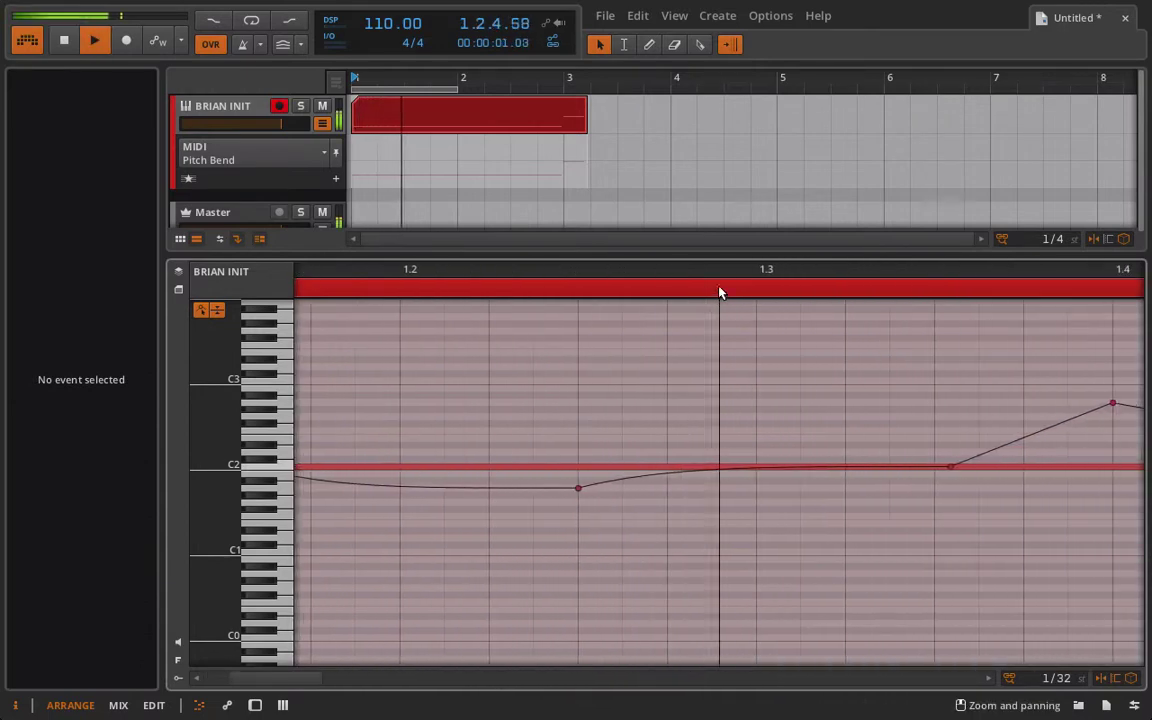
left_click_drag(718, 290, 703, 268)
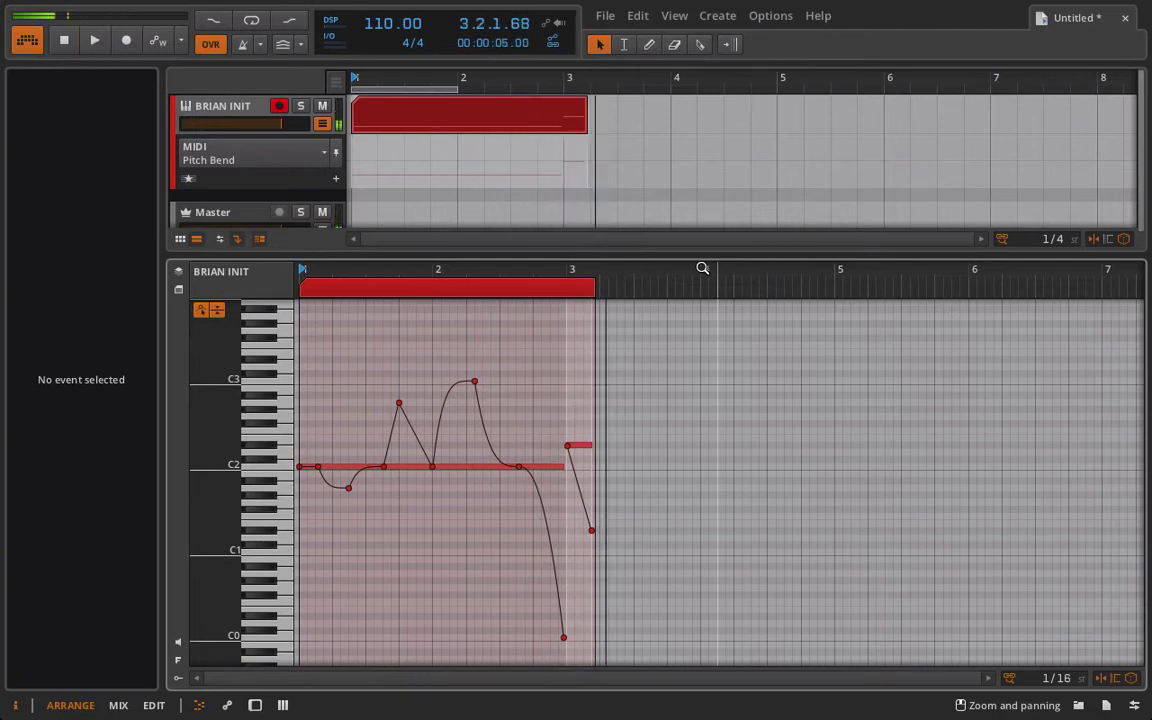
Delete the recorded clip from the BRIAN INIT track and display the track's Polysynth device
left_click(468, 116)
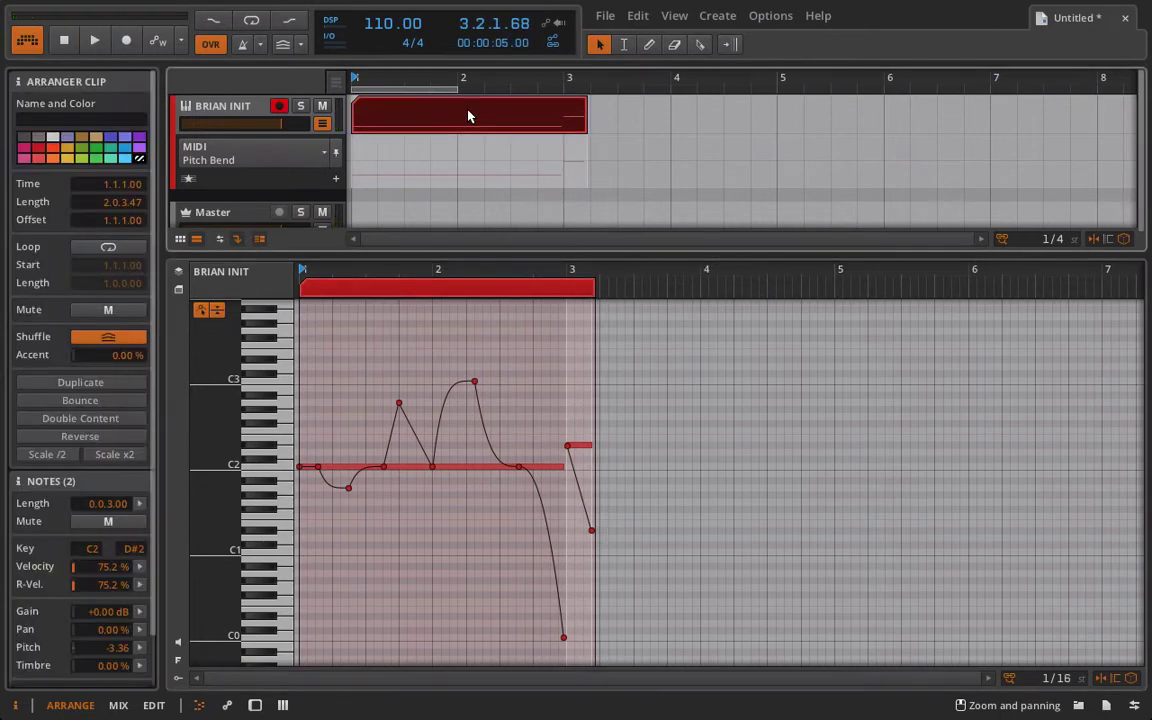
key("Delete")
left_click(214, 104)
key("d")
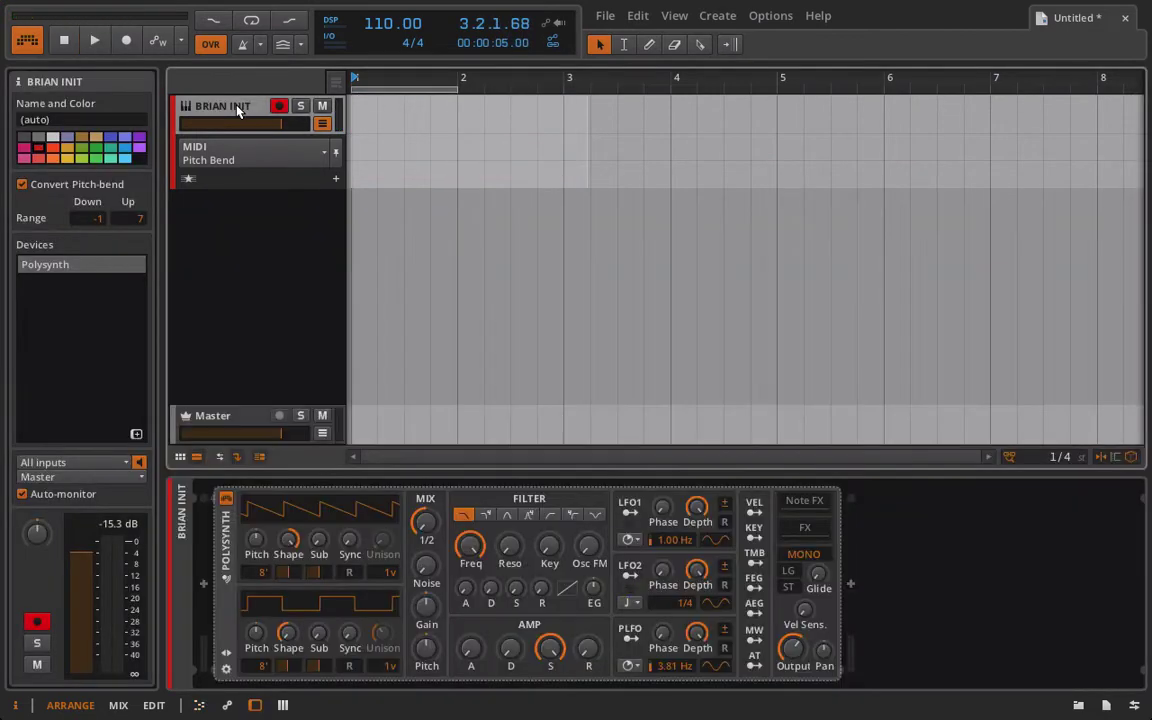
Switch the BRIAN INIT automation lane to Channel Pressure and hide the lane
left_click(325, 158)
left_click(320, 163)
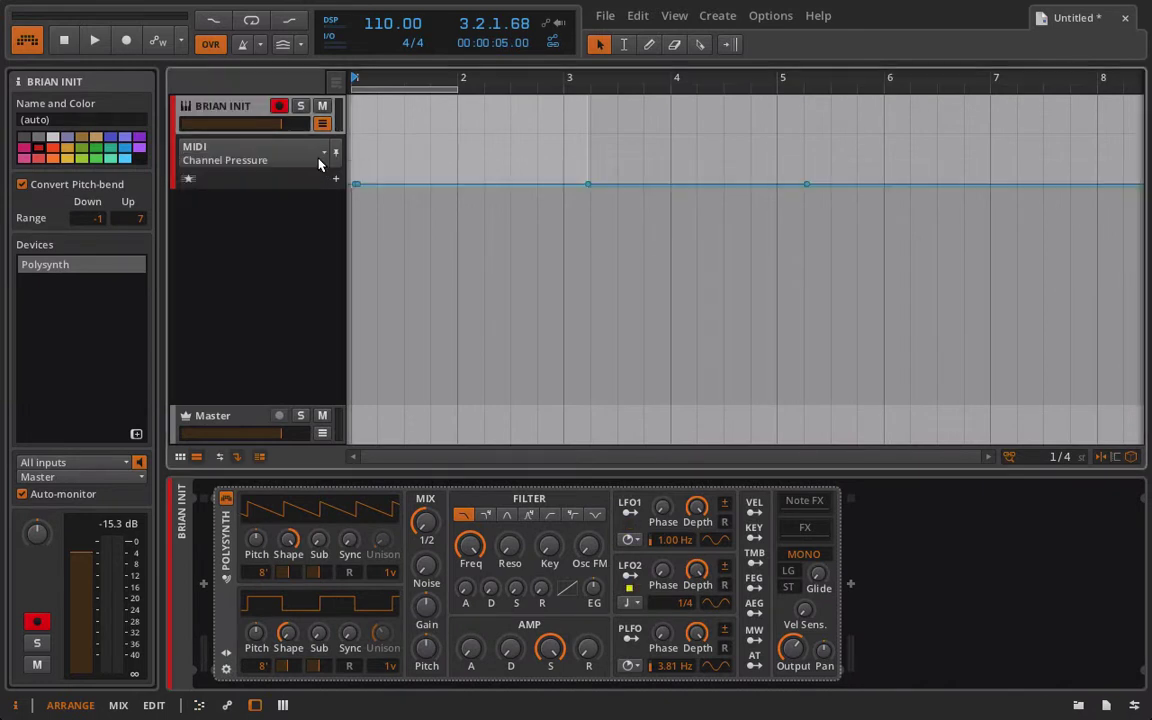
left_click(322, 120)
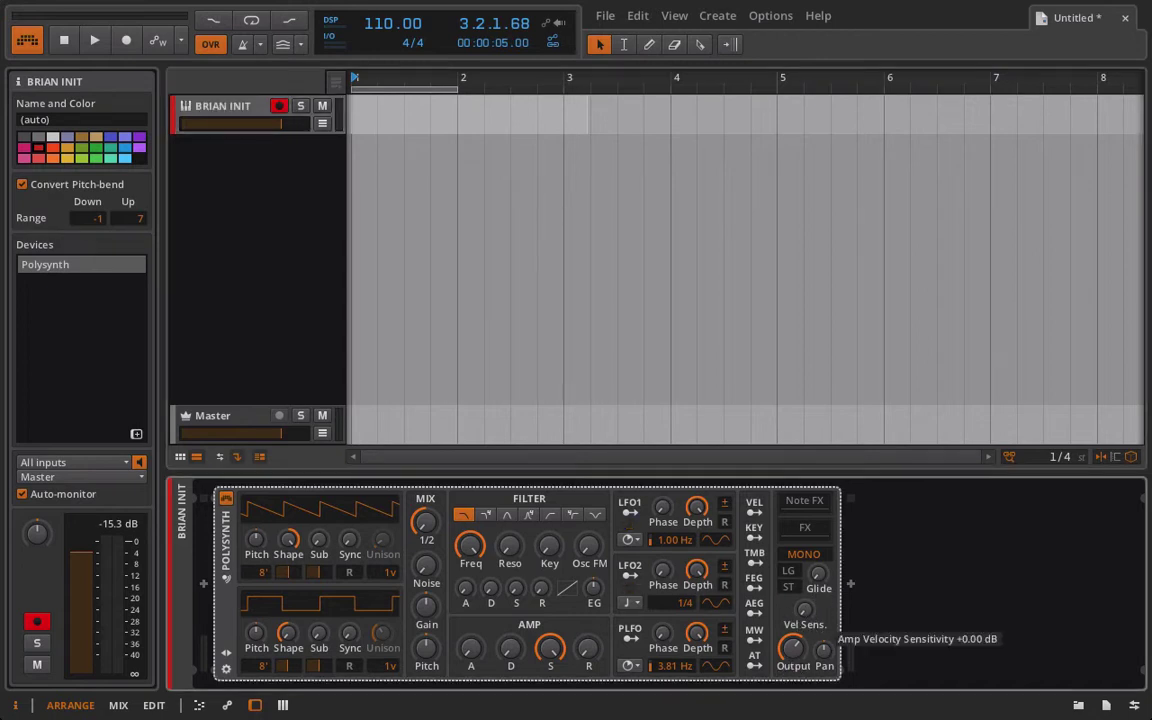
Raise the Polysynth's amp velocity sensitivity
left_click(801, 620)
left_click_drag(801, 620, 801, 620)
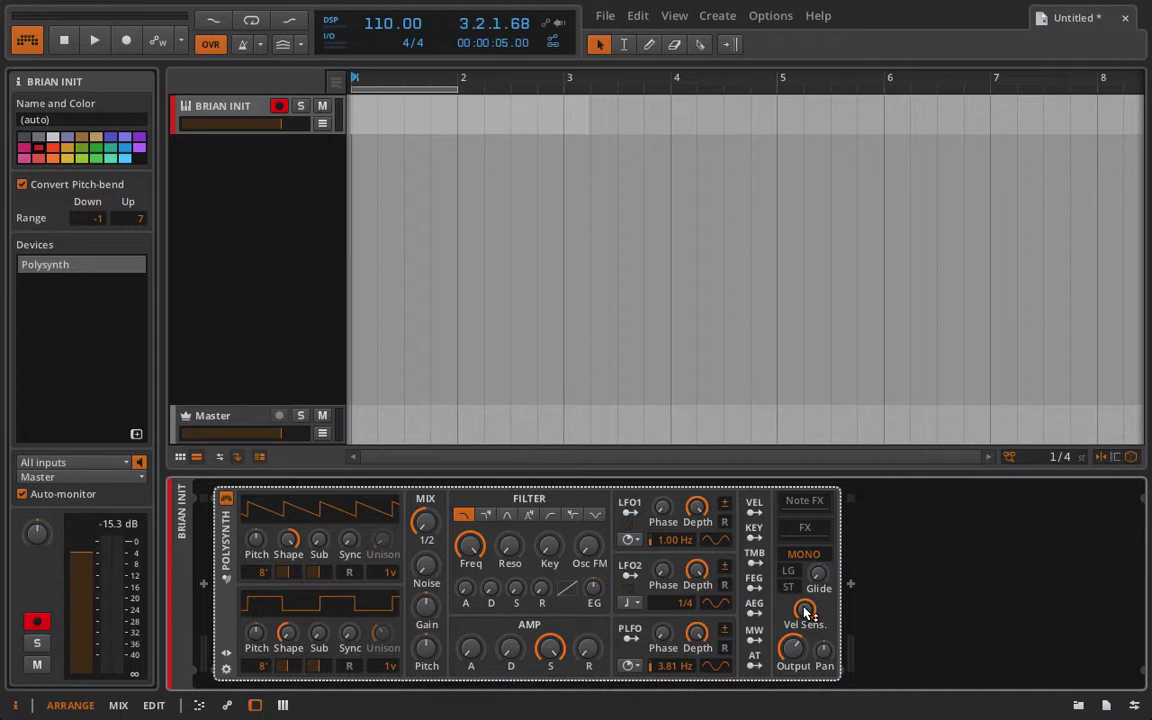
left_click_drag(806, 612, 806, 612)
Record a new clip of repeated C2 notes at varying velocities from the start of the arrangement to just past bar 6
left_click(124, 41)
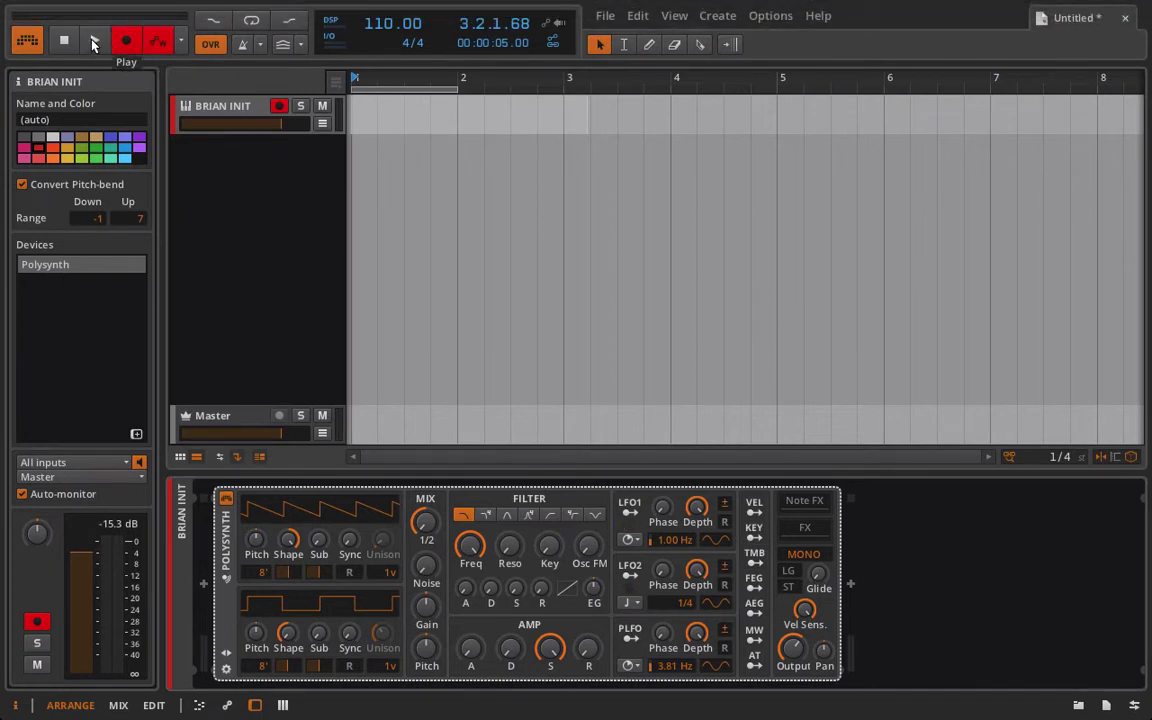
left_click(93, 42)
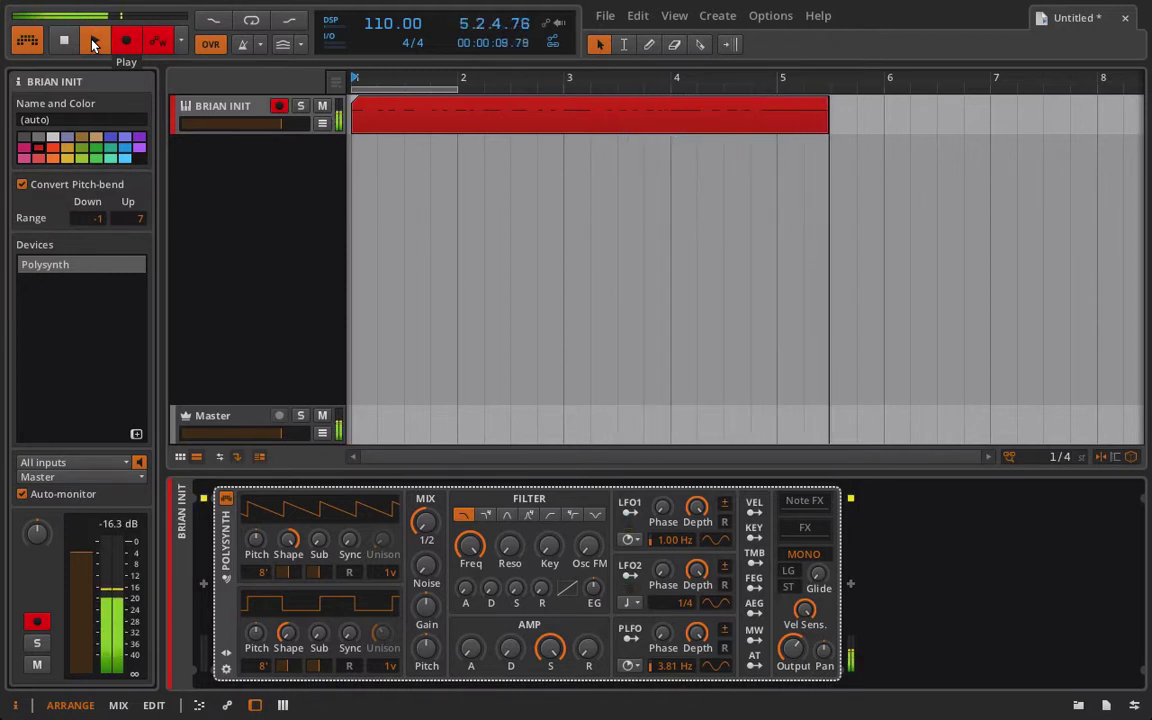
left_click(92, 42)
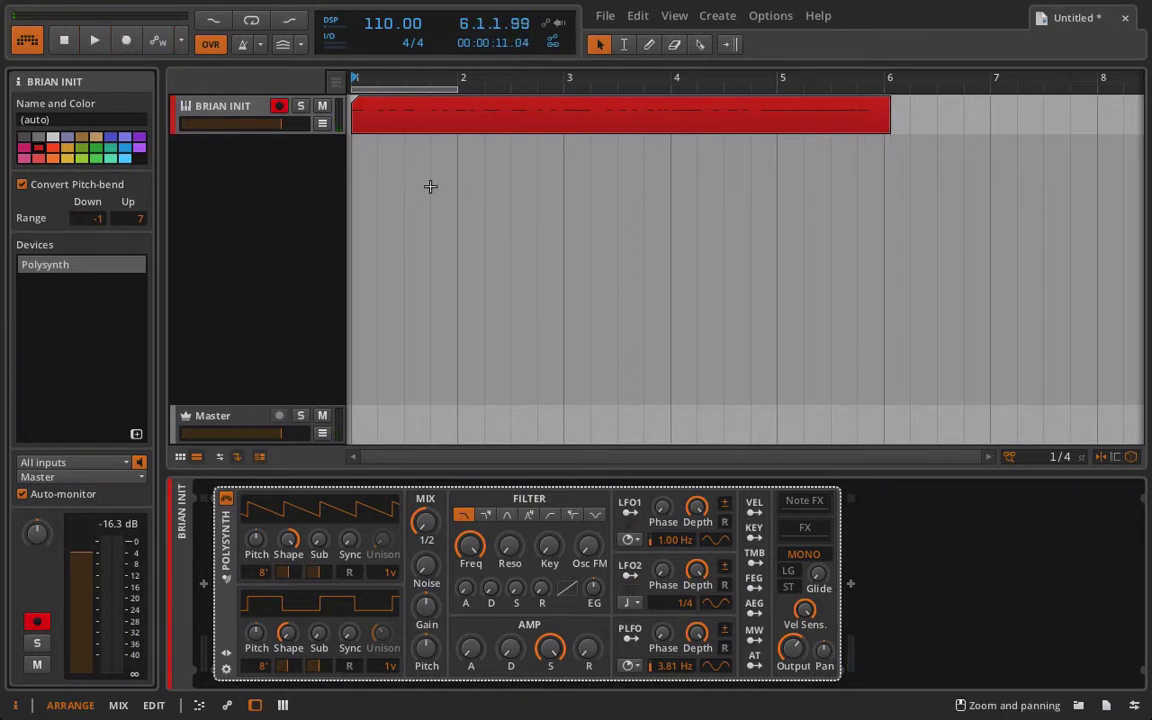
Show the BRIAN INIT automation lane and set it to MIDI CC0
left_click(323, 124)
left_click(318, 151)
mouse_move(240, 190)
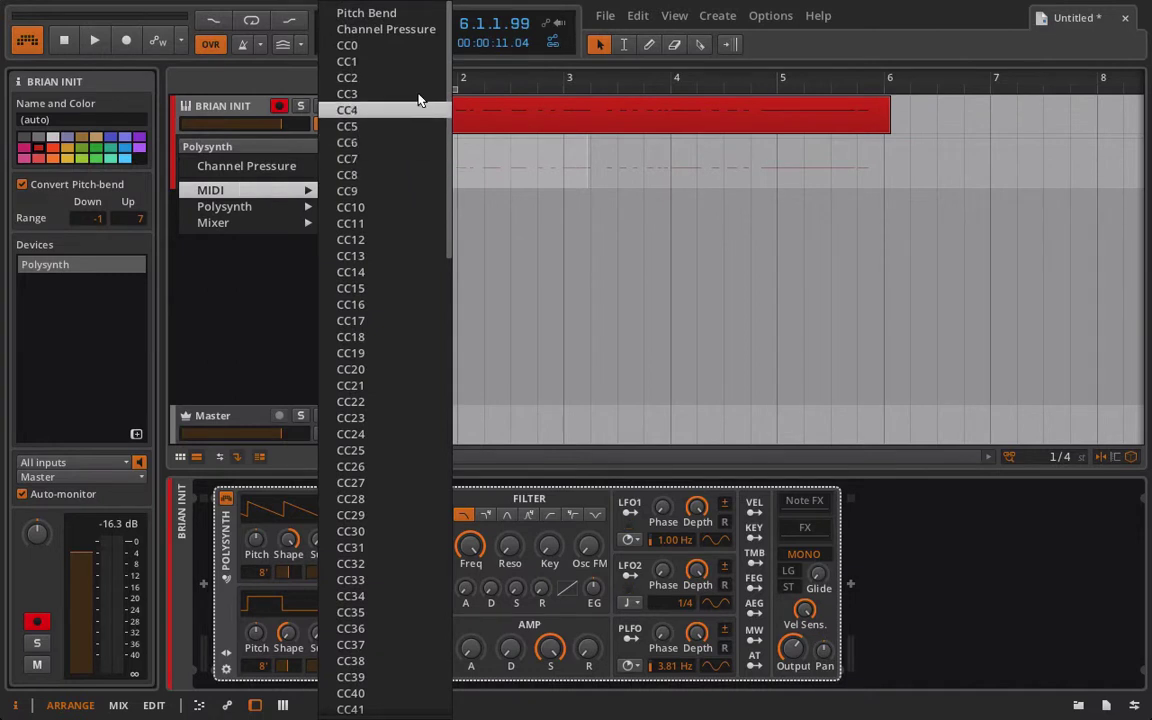
left_click(408, 45)
left_click(265, 145)
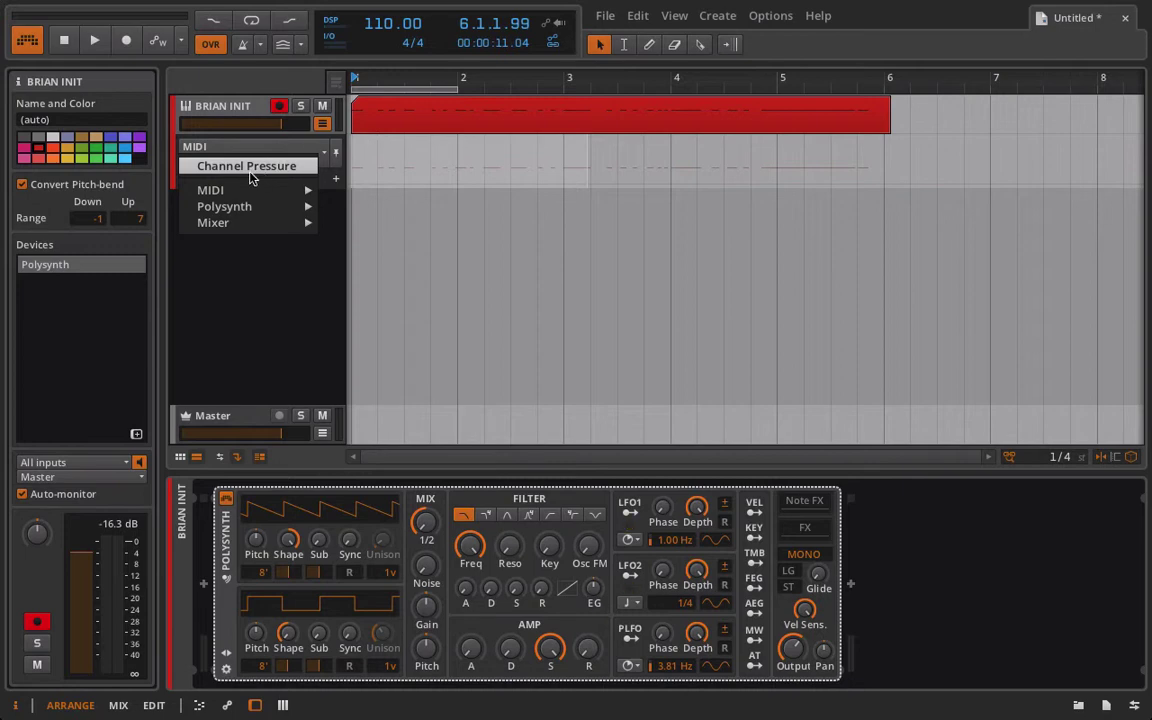
left_click(357, 146)
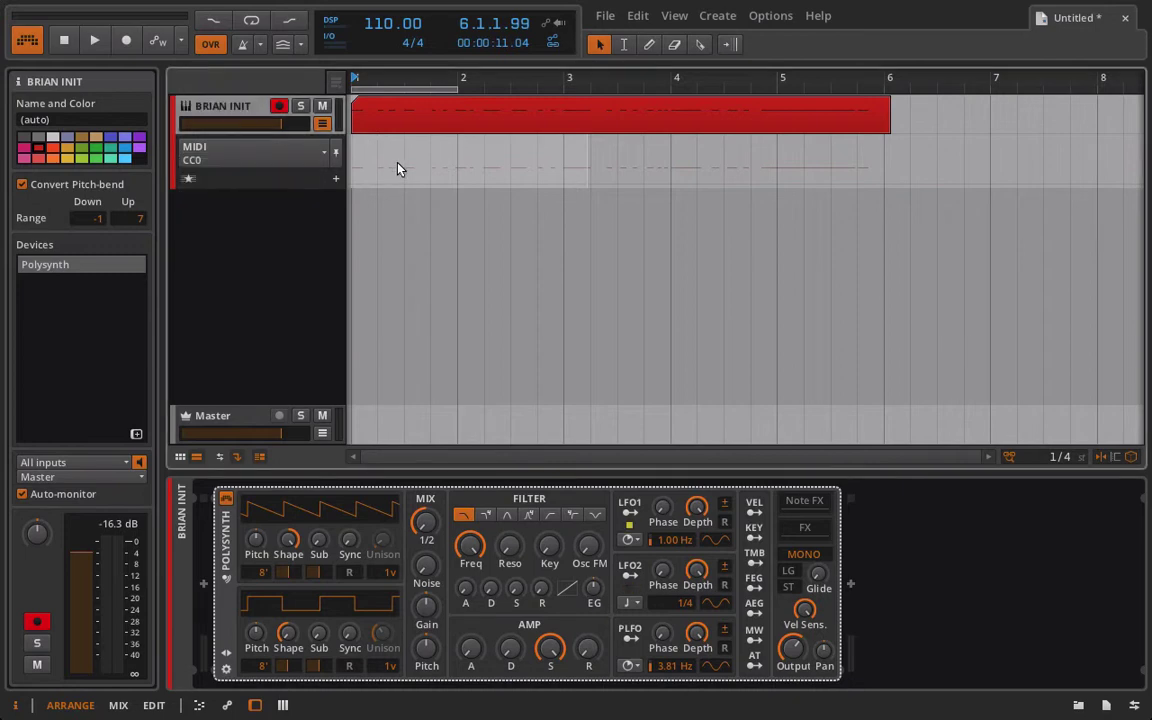
Open the new clip in the note editor, turn off expression editing, and show the note expression section enlarged over most of the editor
double_click(469, 118)
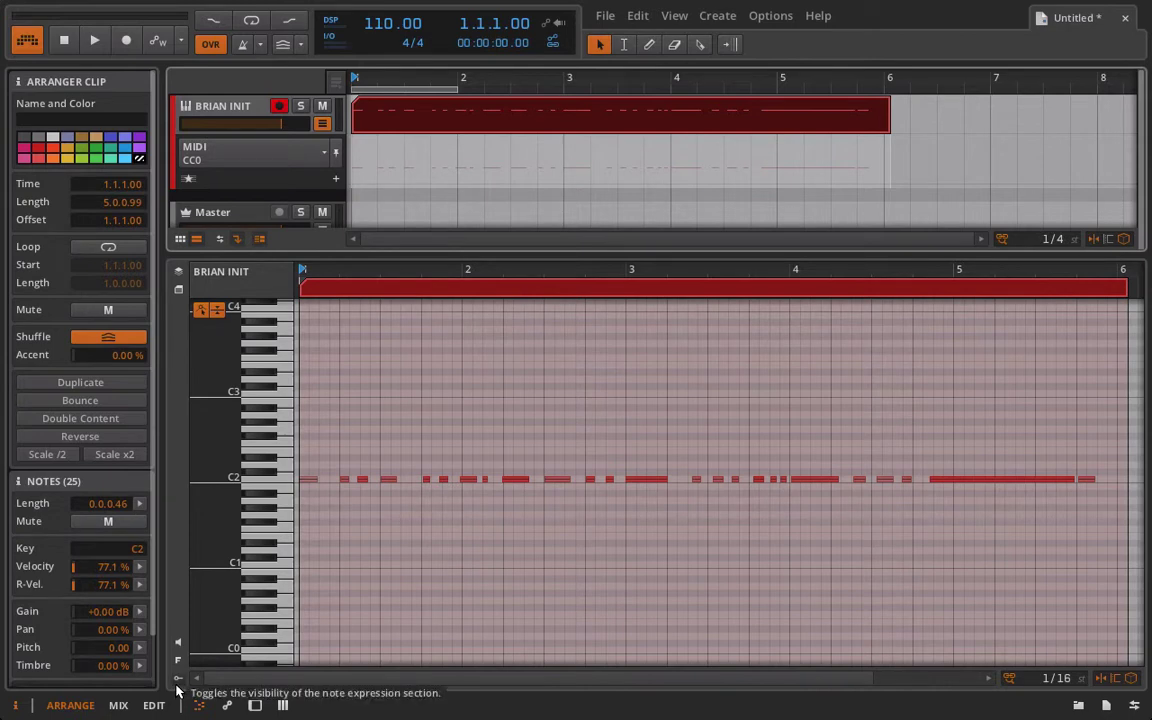
left_click(203, 316)
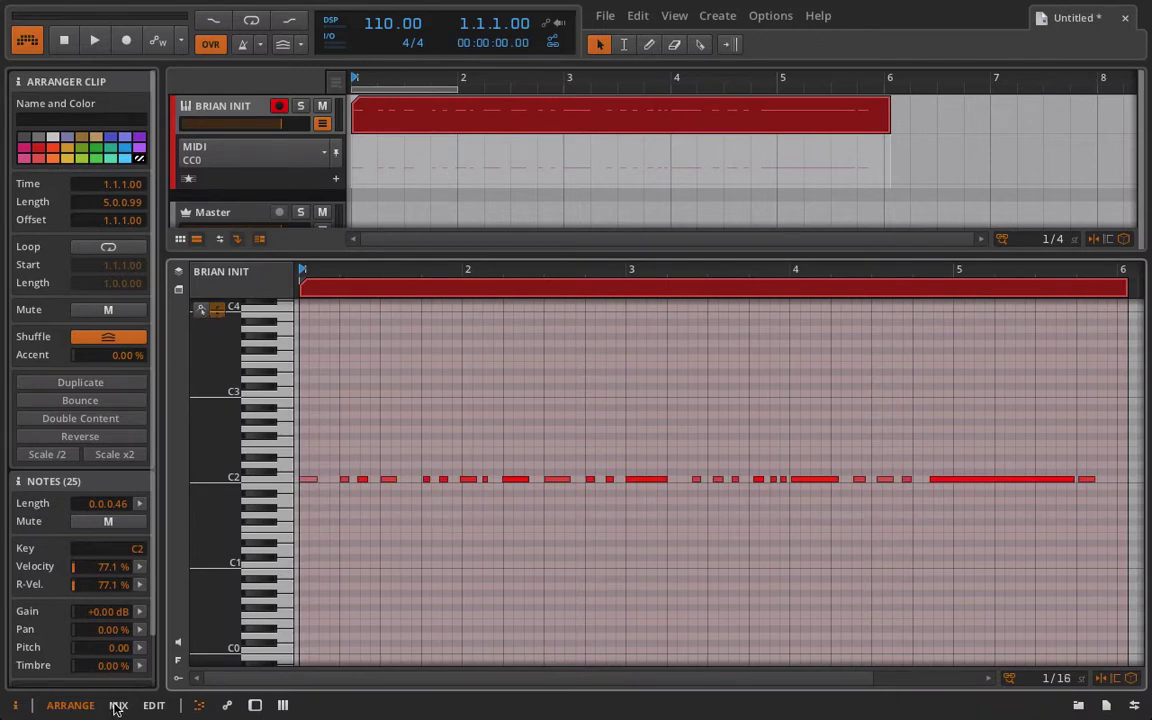
left_click(178, 680)
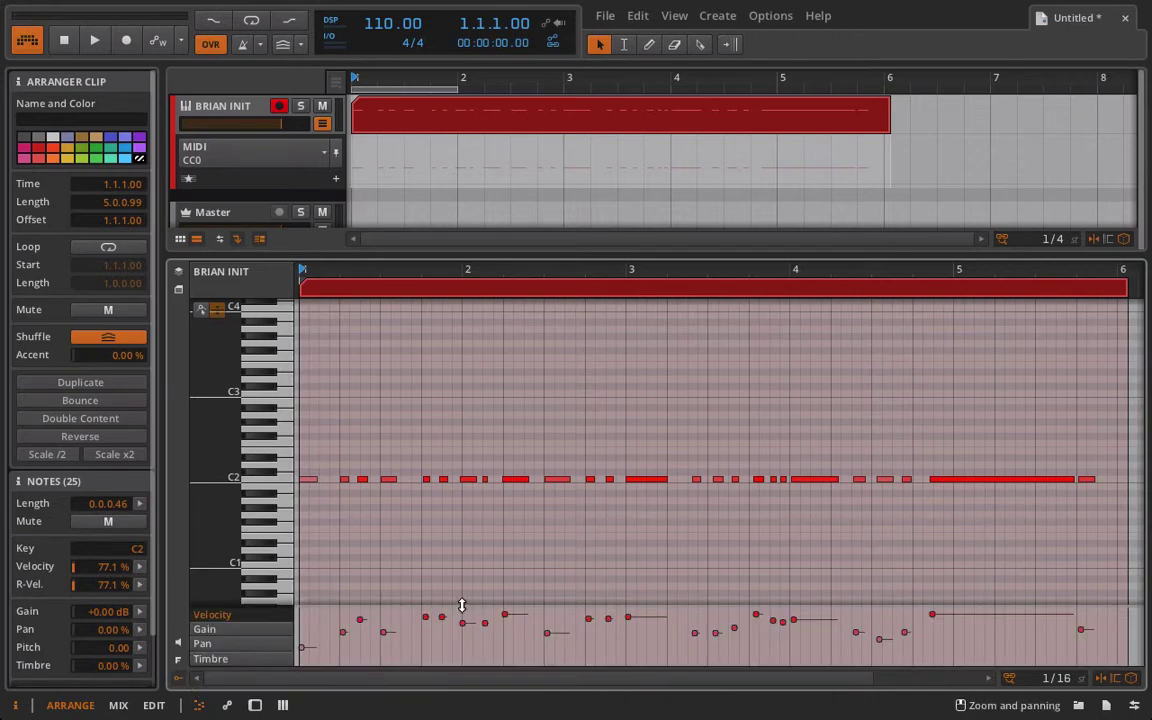
left_click_drag(443, 605, 442, 342)
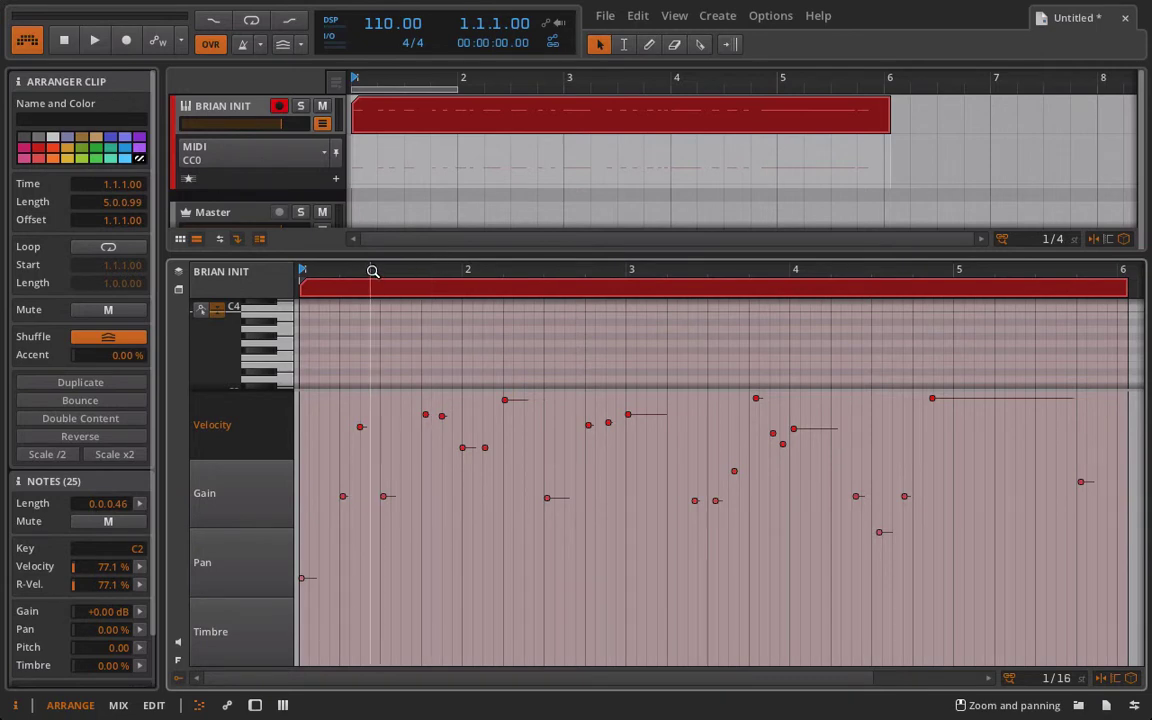
During playback, lower the velocities of the notes at 2.3.1 and 4.4.2, raise the one at 4.3.3, and raise the one at 4.1.1 to maximum
key("space")
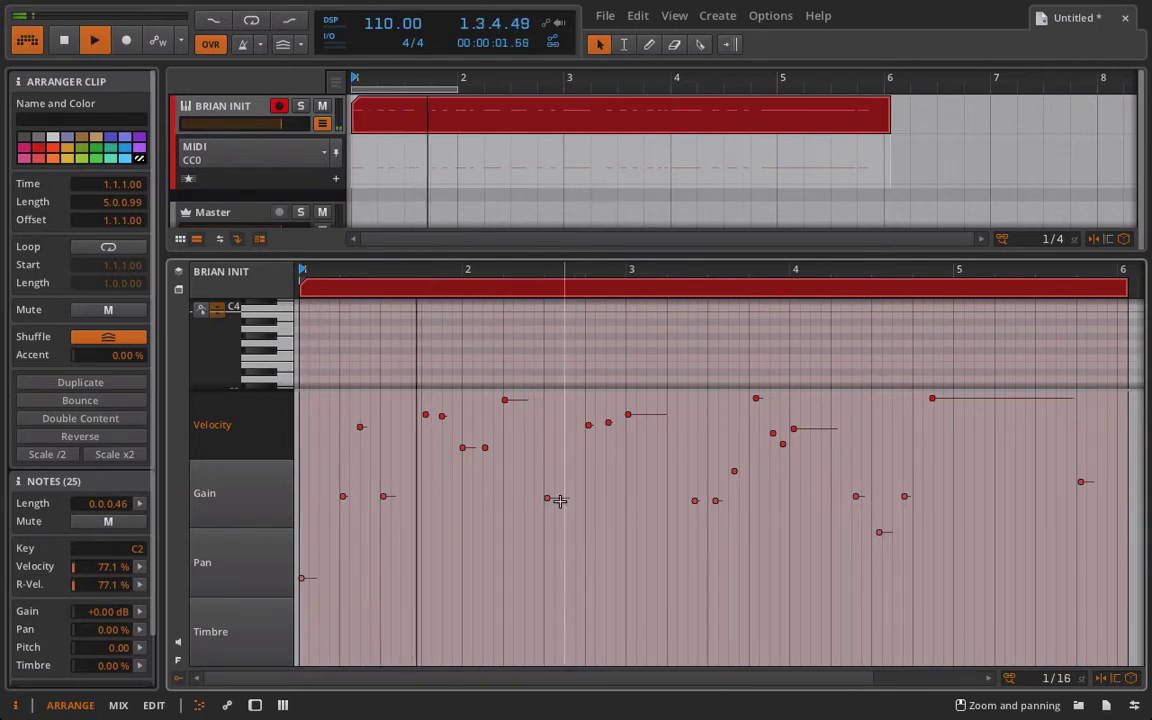
left_click_drag(560, 500, 558, 571)
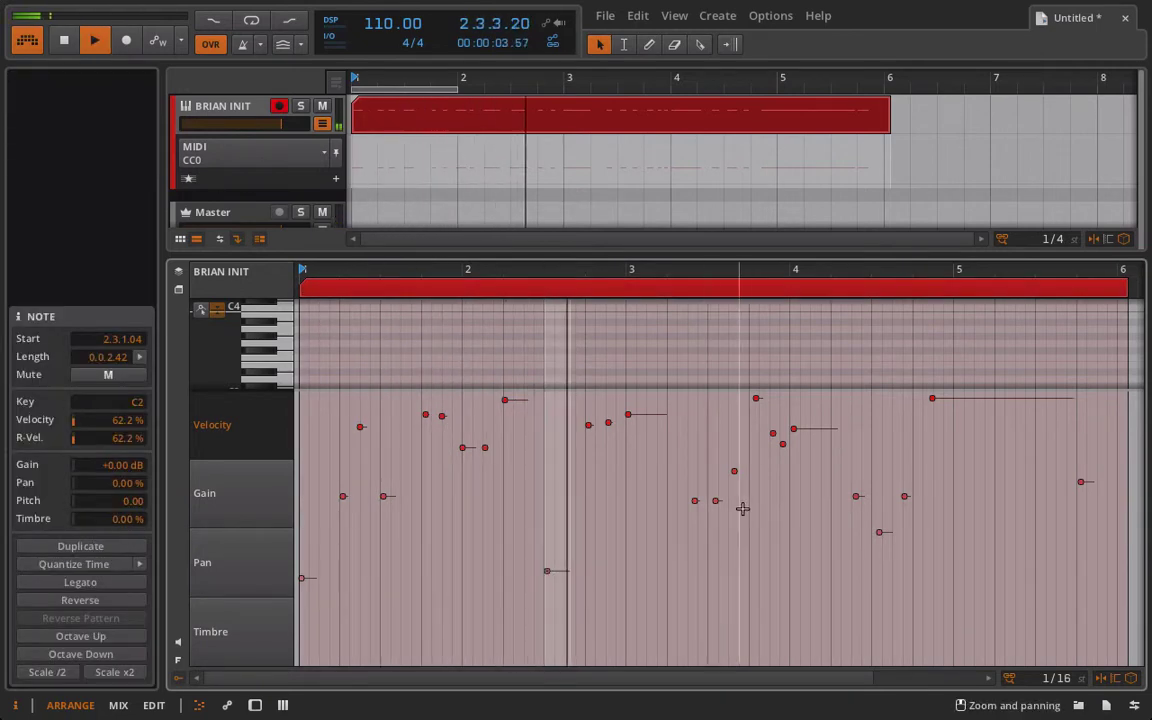
left_click_drag(793, 428, 836, 182)
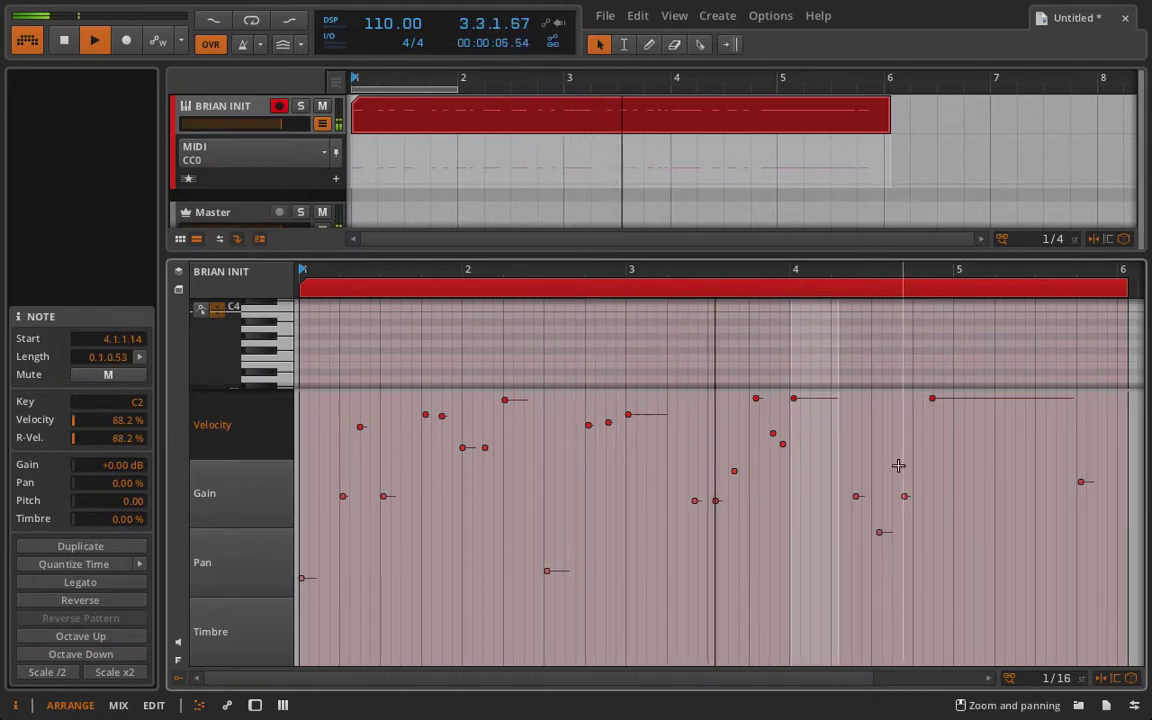
left_click_drag(904, 496, 904, 448)
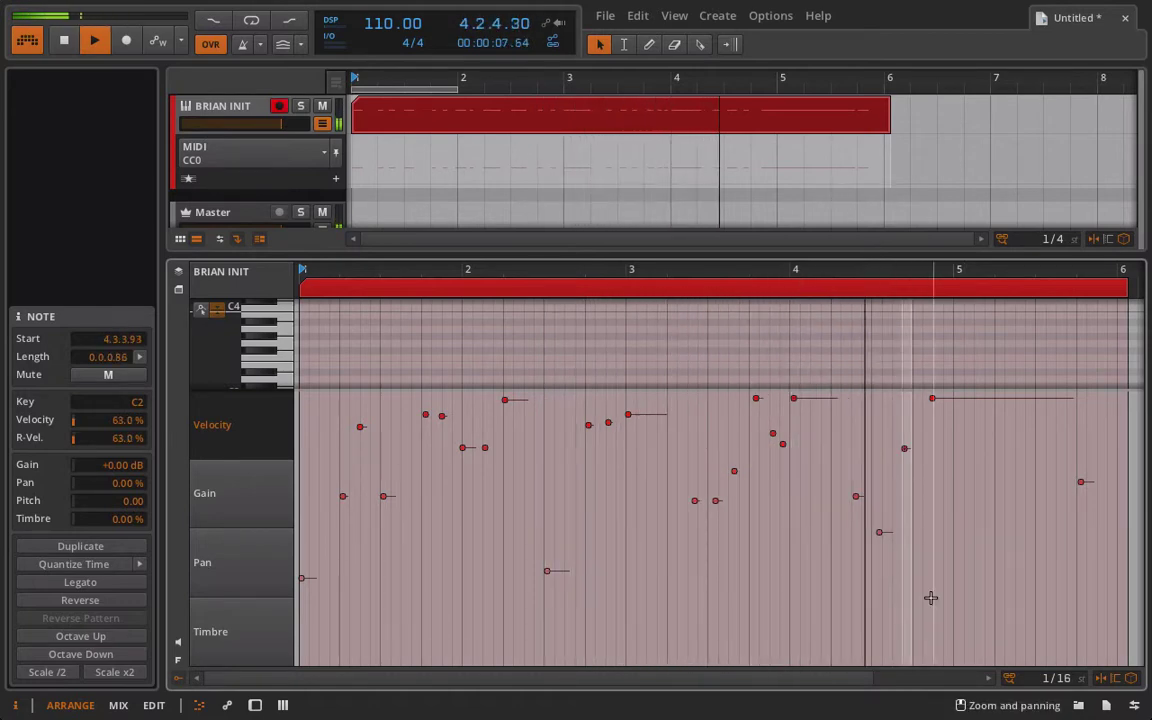
left_click(968, 398)
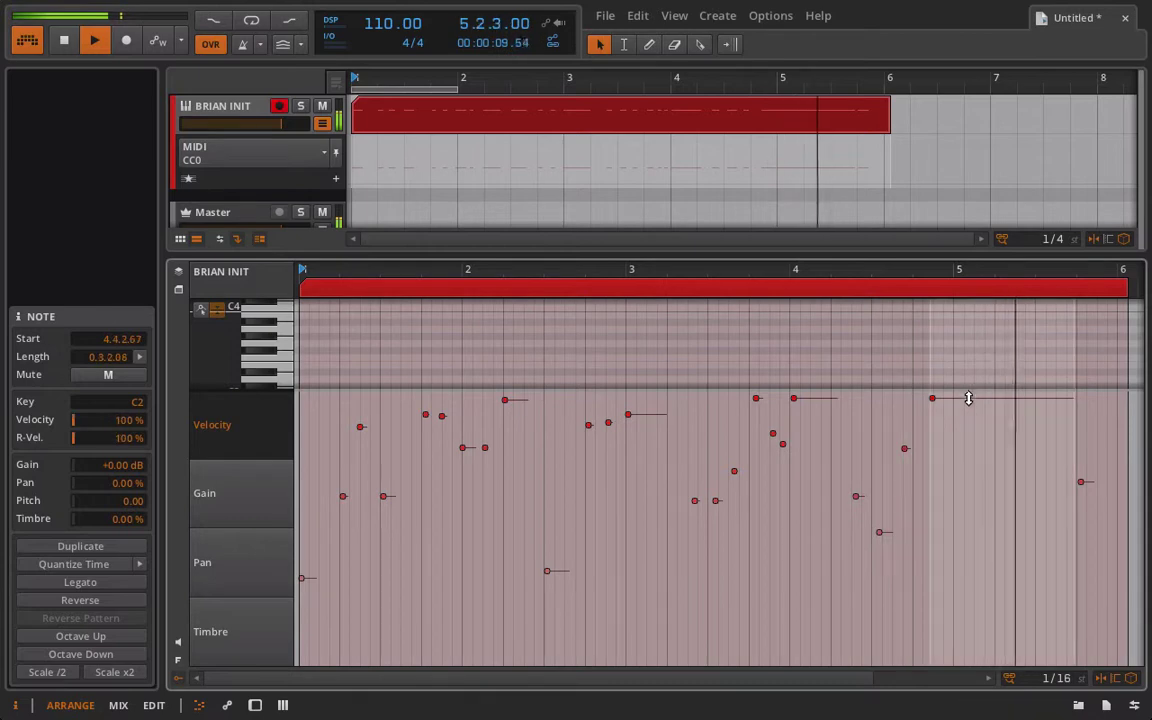
left_click_drag(968, 398, 1030, 477)
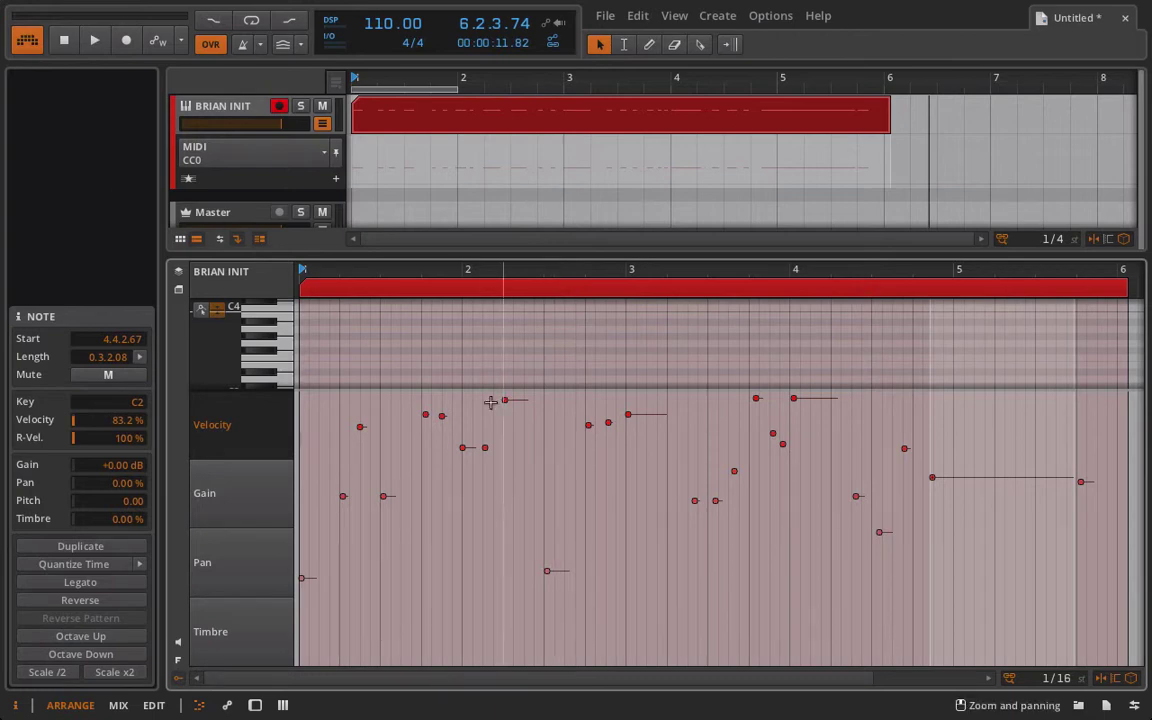
Delete the recorded clip, show the BRIAN INIT track's Polysynth, and reset its amp velocity sensitivity to the default
left_click(444, 119)
key("Delete")
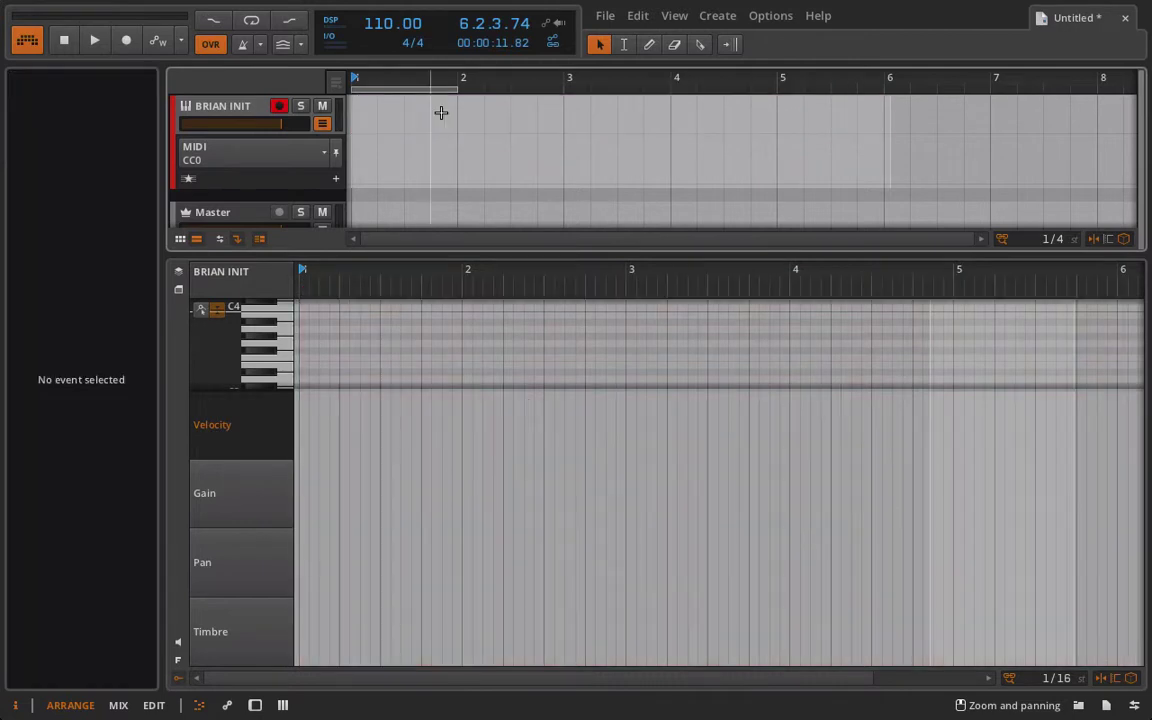
left_click(244, 112)
key("d")
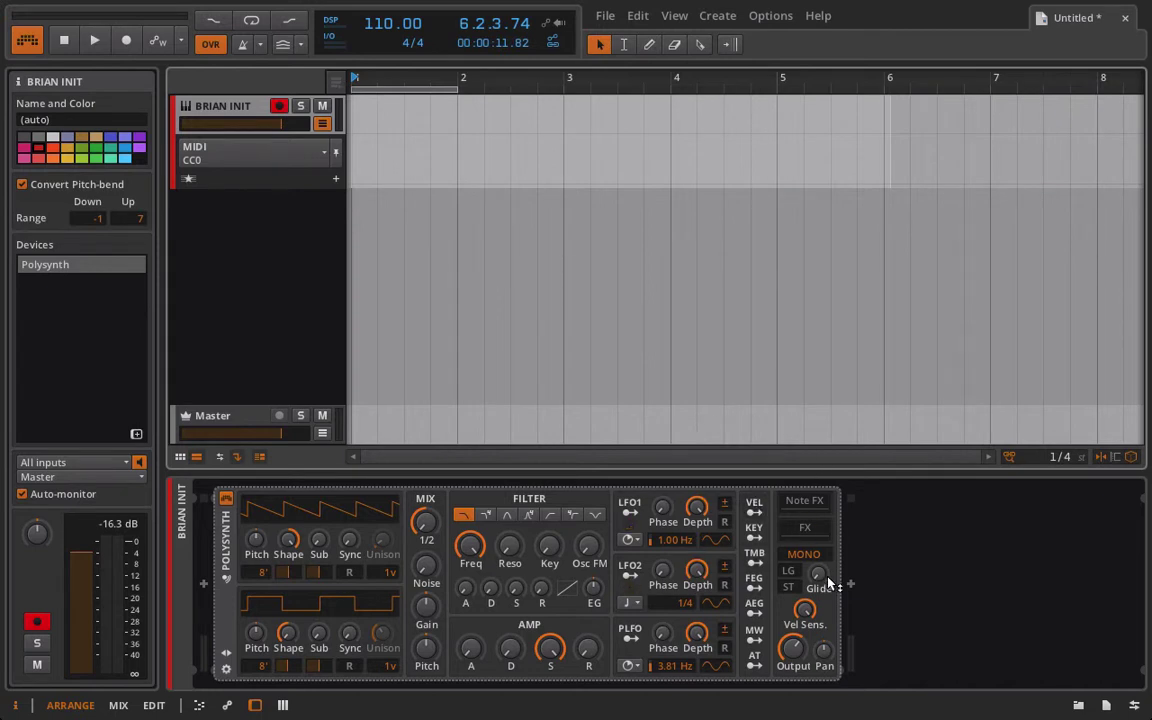
mouse_move(810, 615)
left_mouse_down()
mouse_move(816, 662)
mouse_move(805, 614)
left_mouse_up()
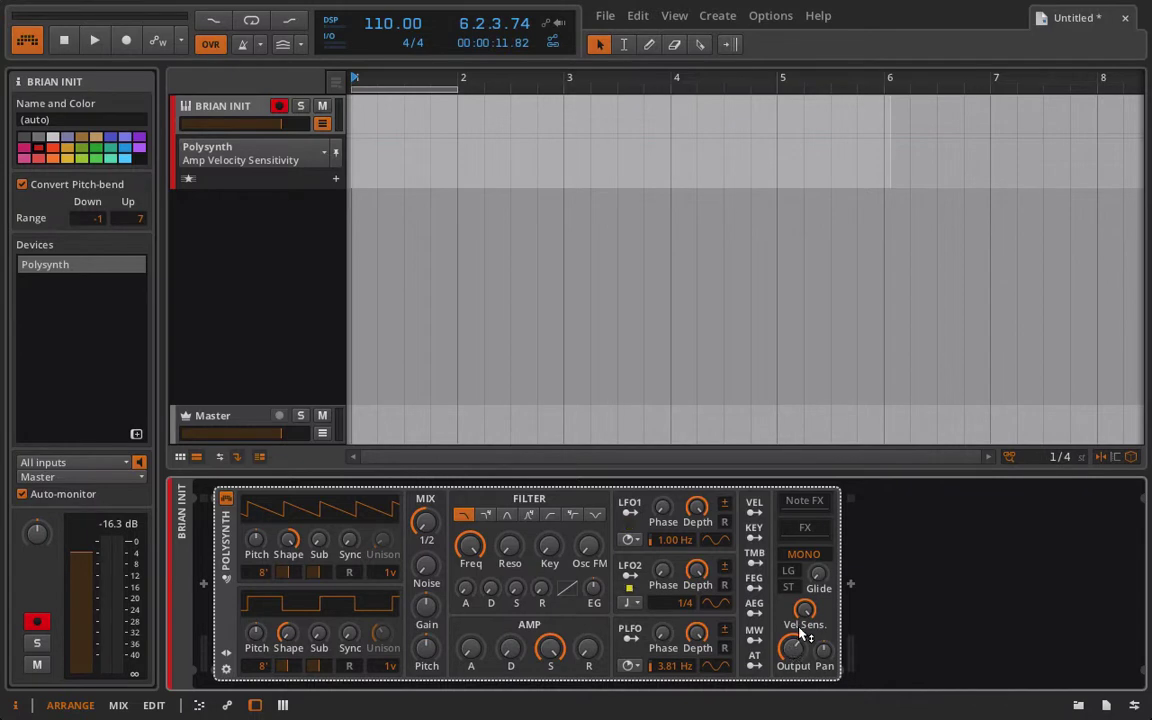
double_click(805, 610)
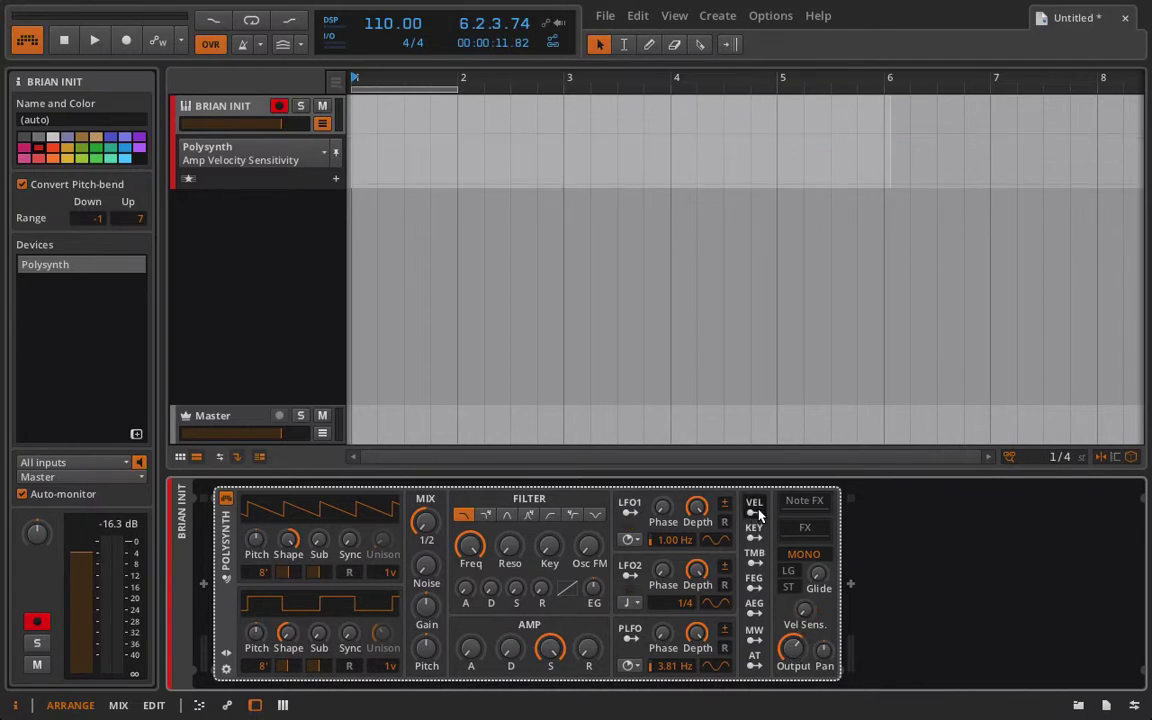
Try a Distortion device in Polysynth's nested FX chain with velocity as modulation source, and remove the device again
left_click(818, 527)
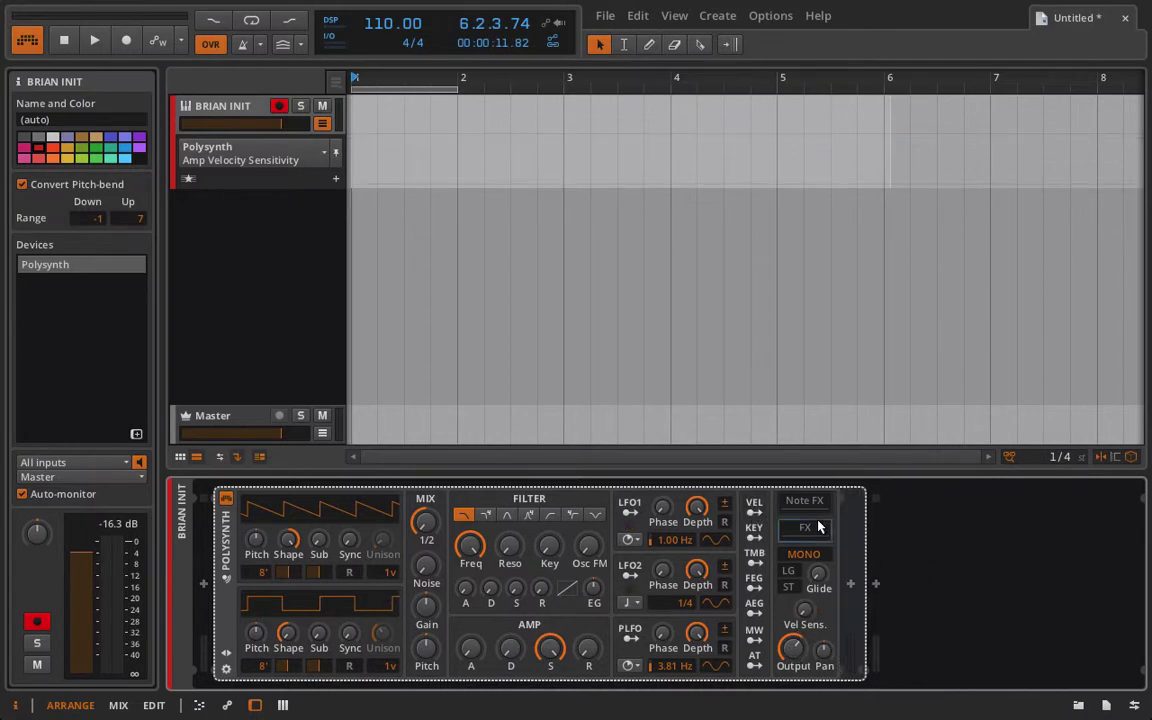
left_click(851, 587)
left_click(625, 478)
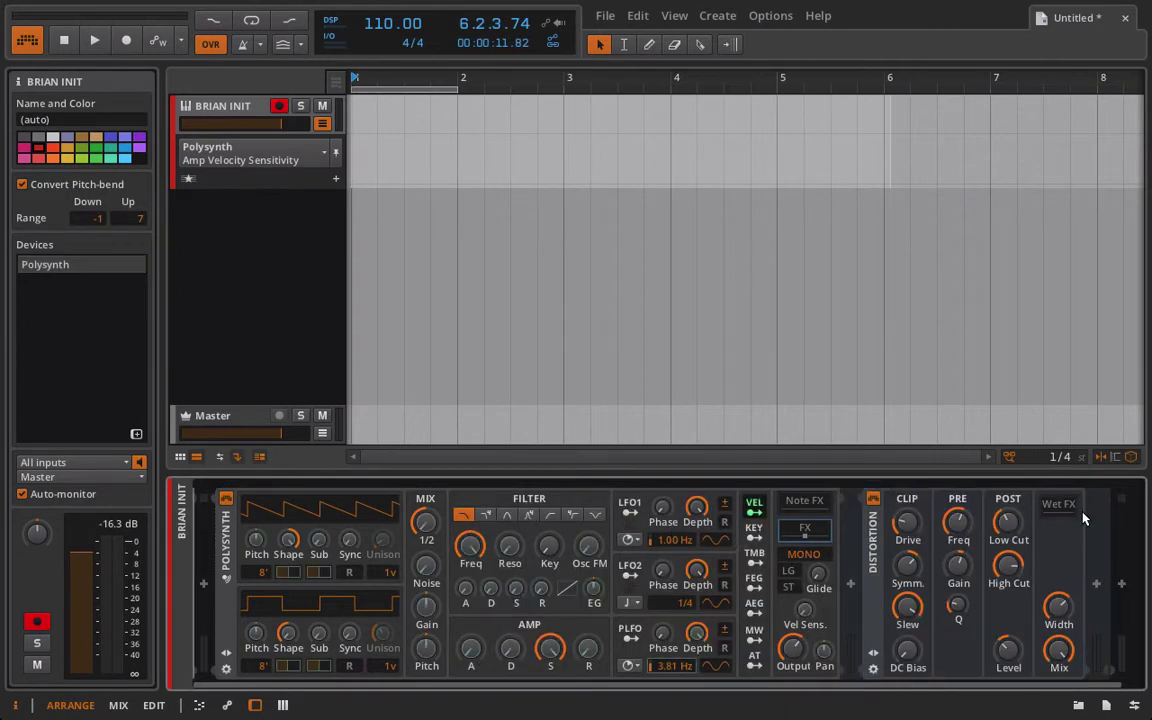
left_click(874, 532)
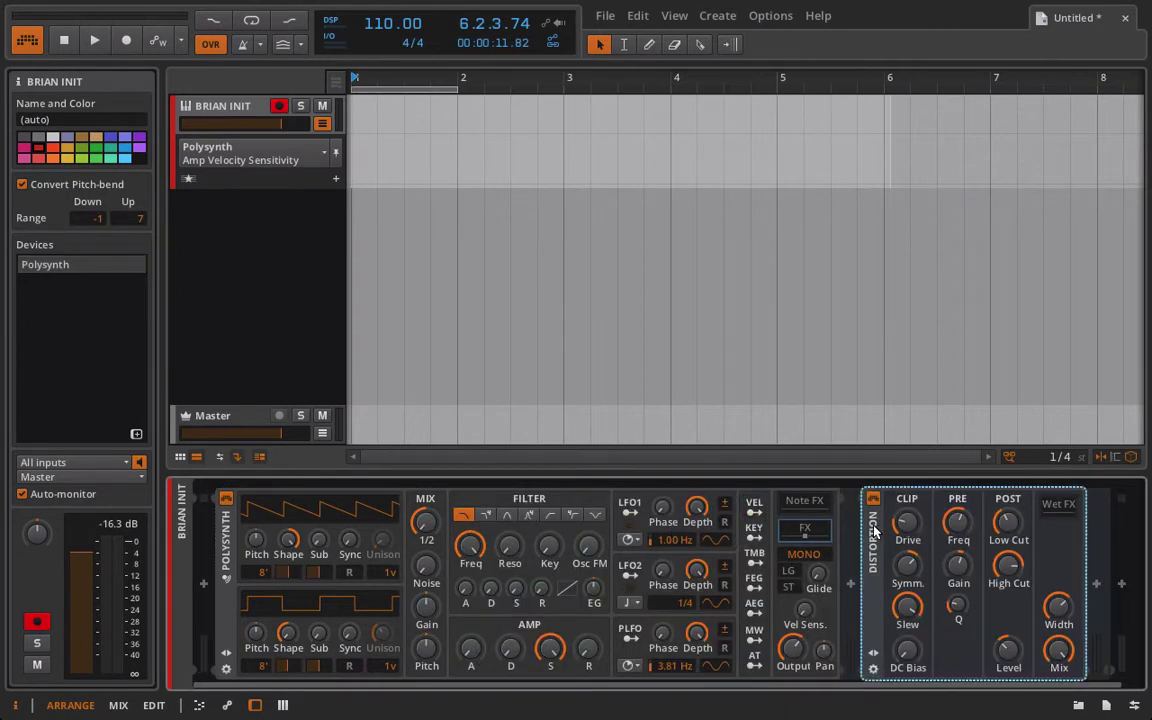
key("Delete")
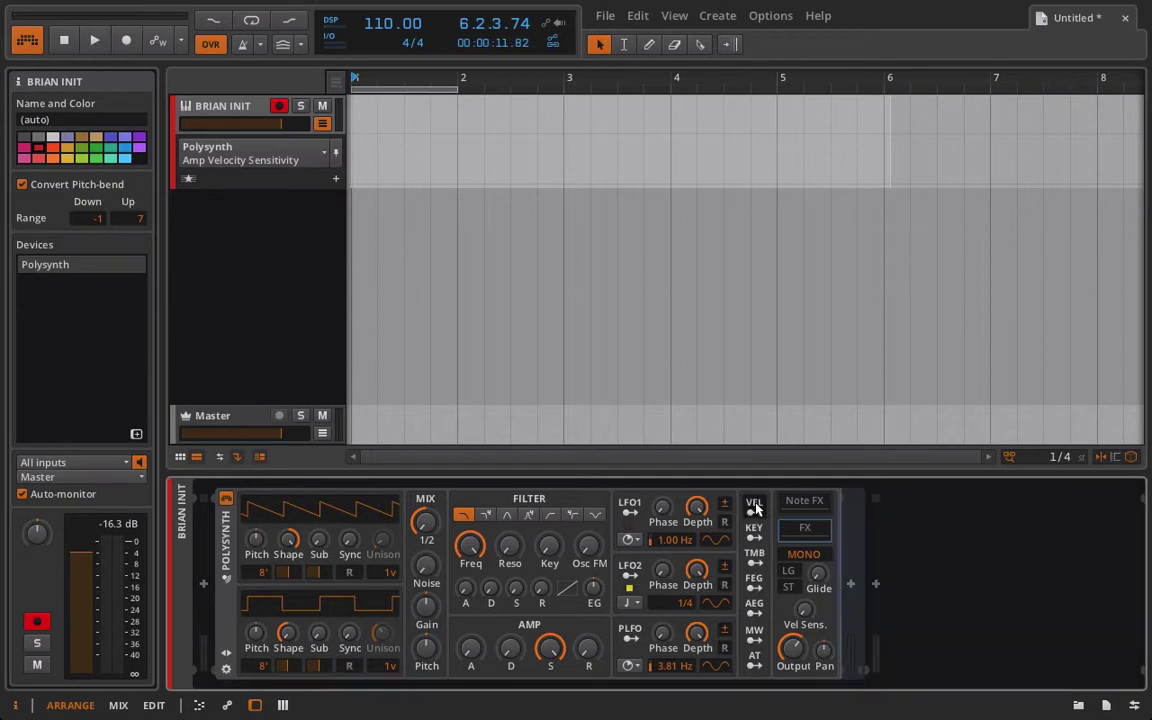
Try note velocity as a +53.00 modulator of a lowered filter frequency, and clear that modulation
left_click_drag(470, 545, 470, 590)
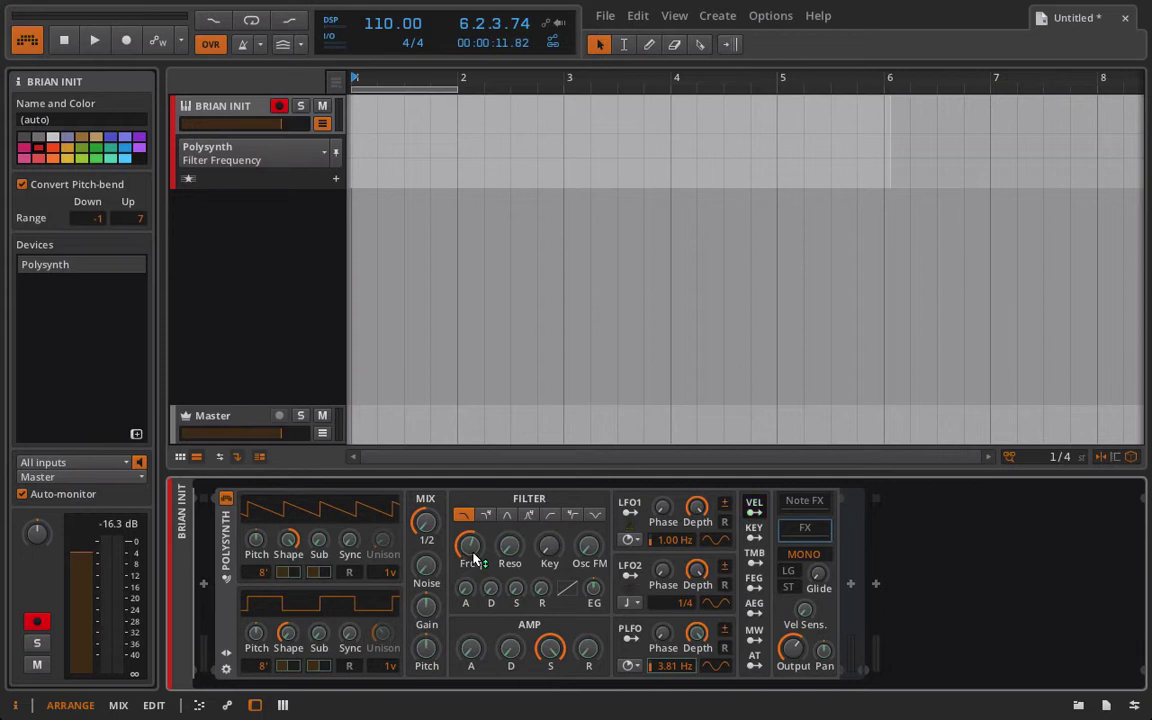
left_click_drag(474, 557, 474, 535)
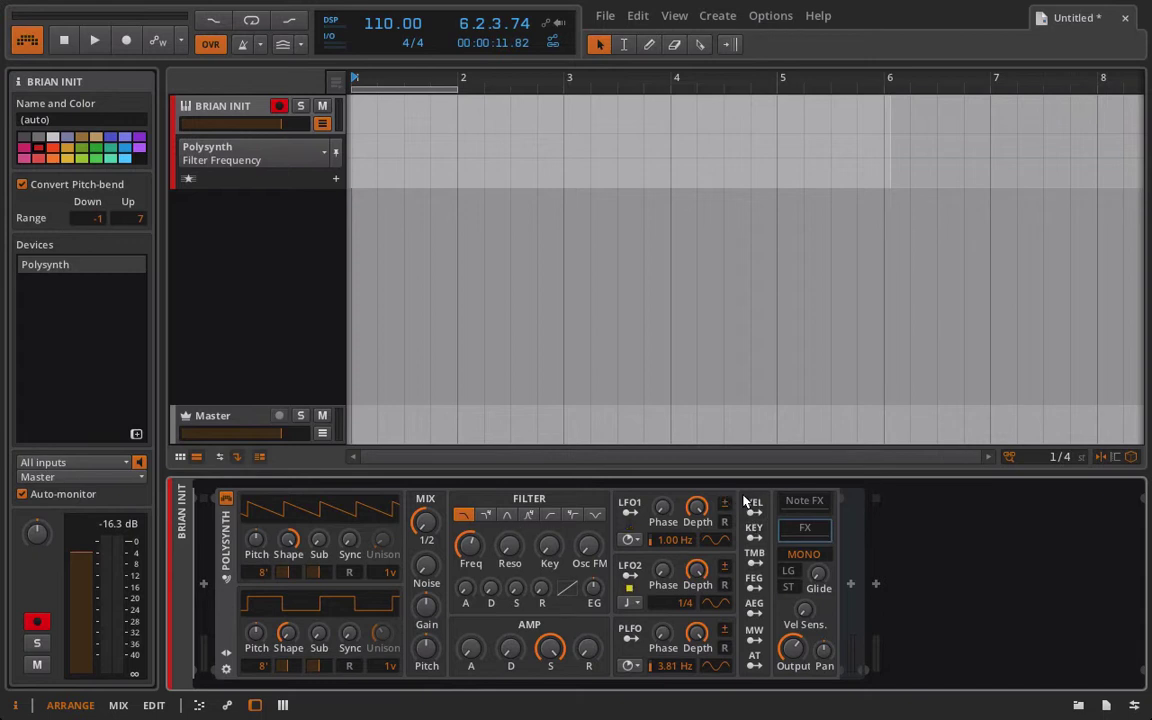
right_click(487, 557)
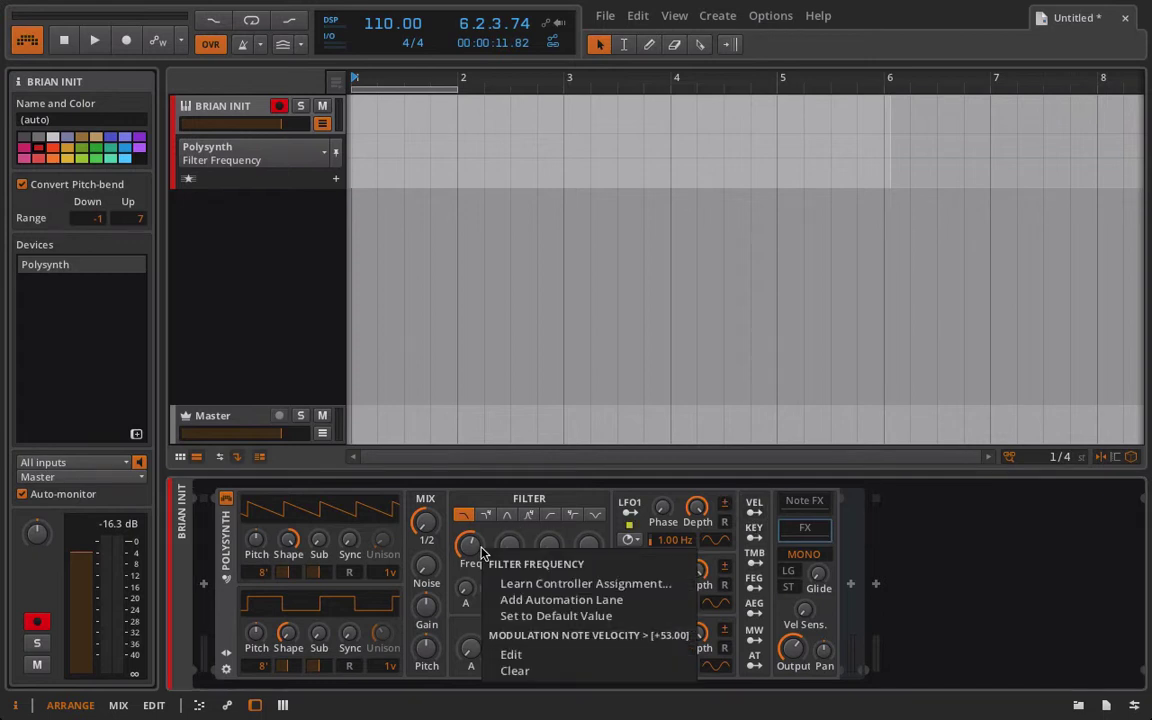
left_click(540, 670)
Try note velocity as a modulator of the filter resonance while adjusting the filter frequency and playing notes, and clear that modulation
left_click(752, 507)
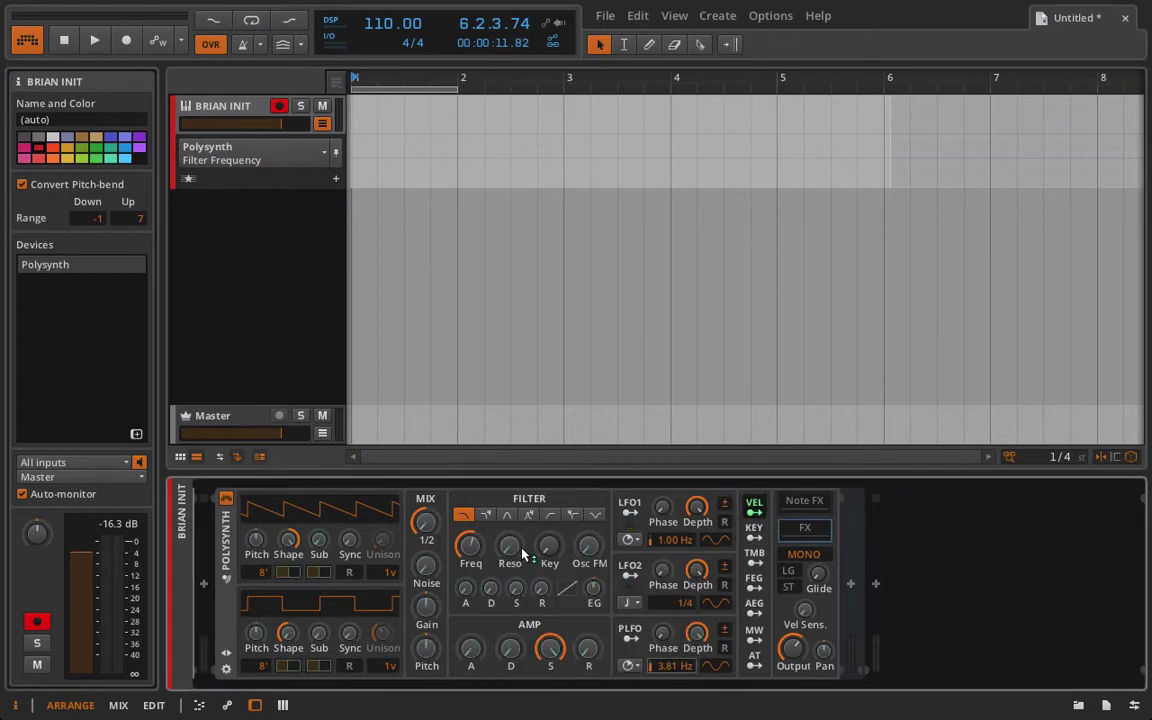
left_click_drag(522, 555, 522, 553)
left_click(754, 507)
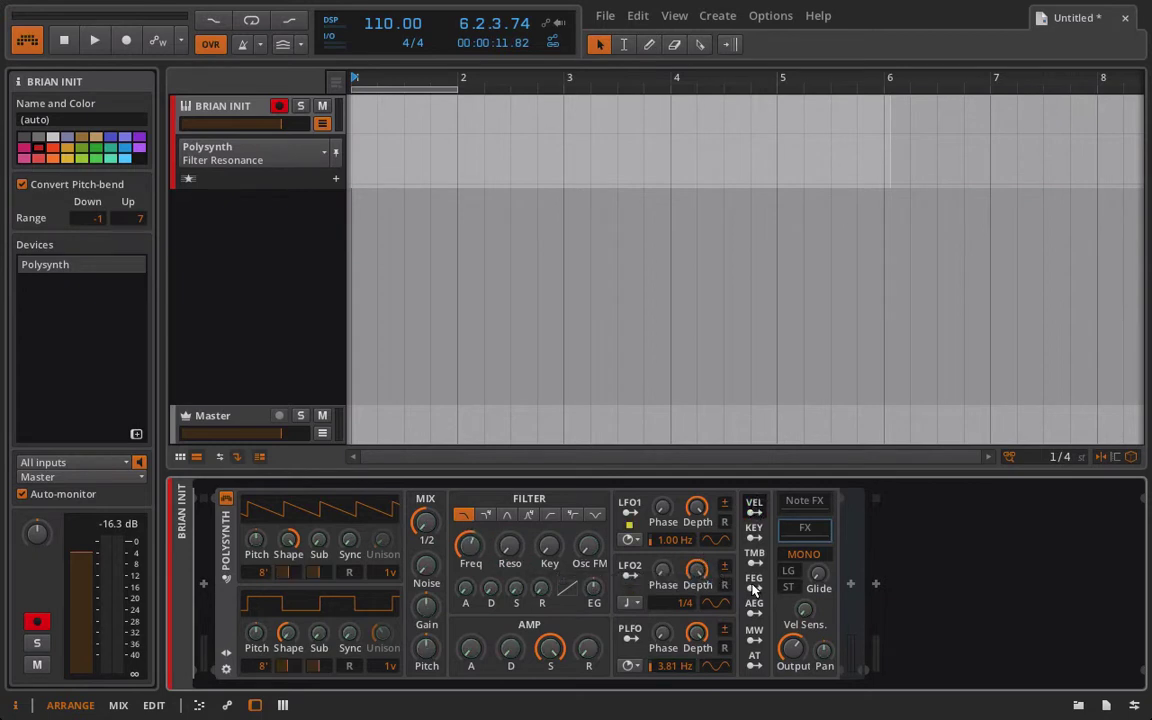
left_click(466, 558)
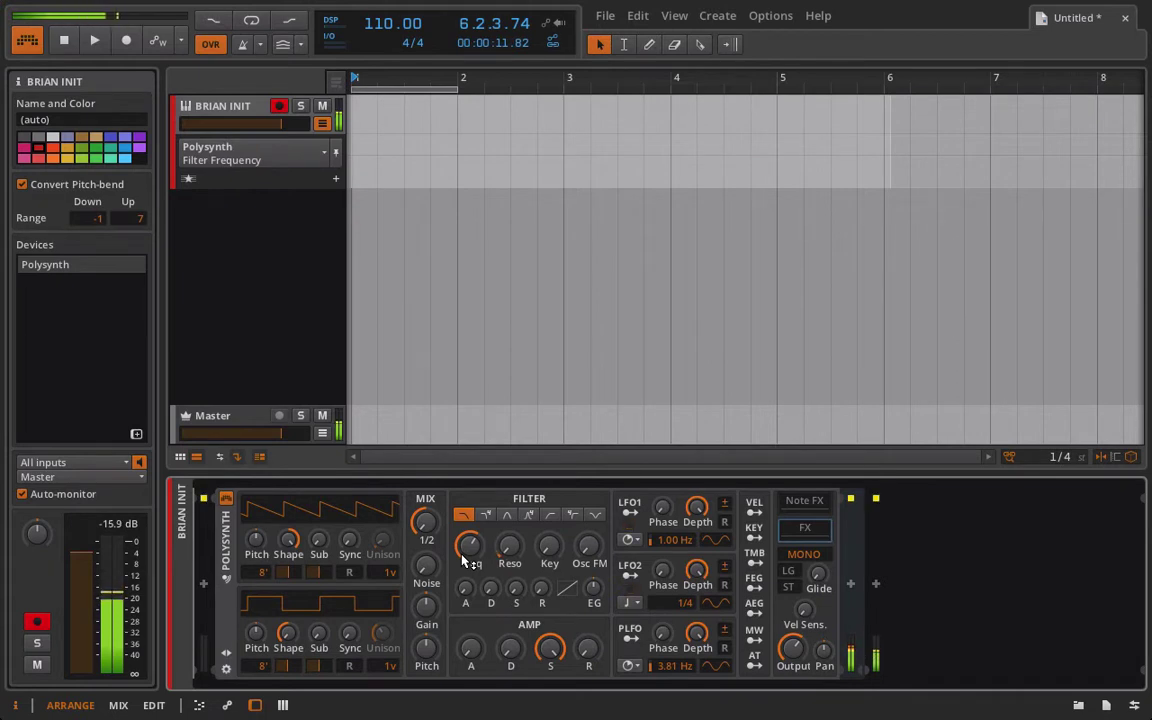
left_click(510, 549)
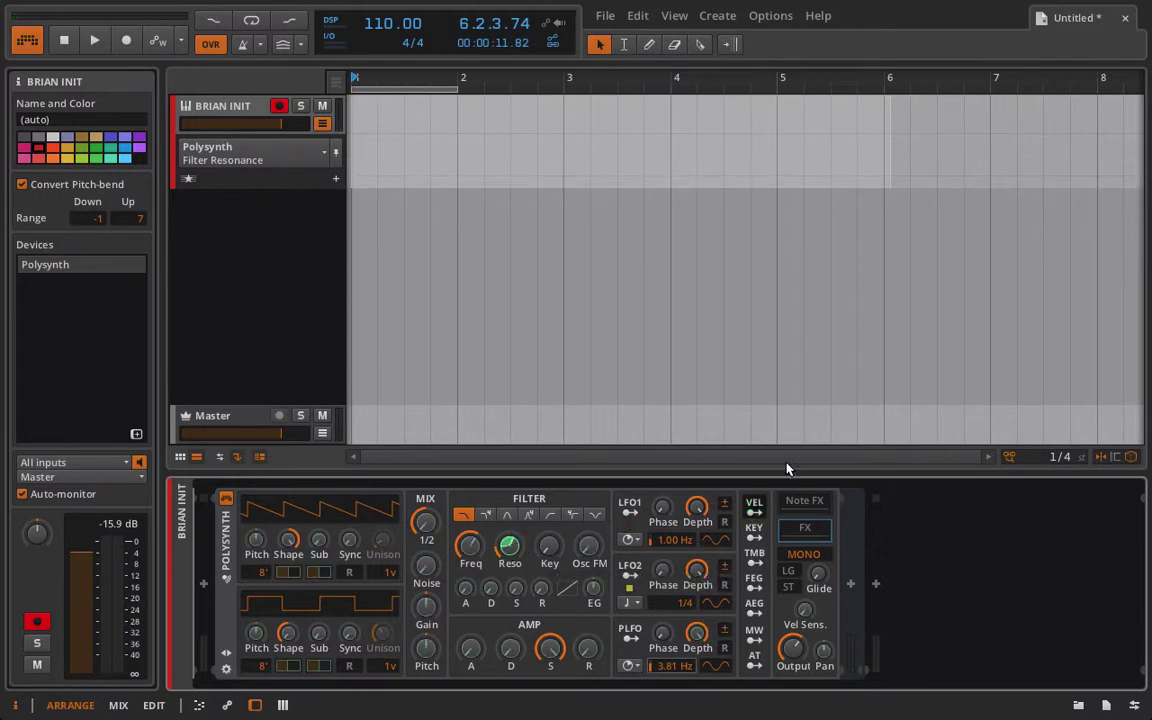
key("a")
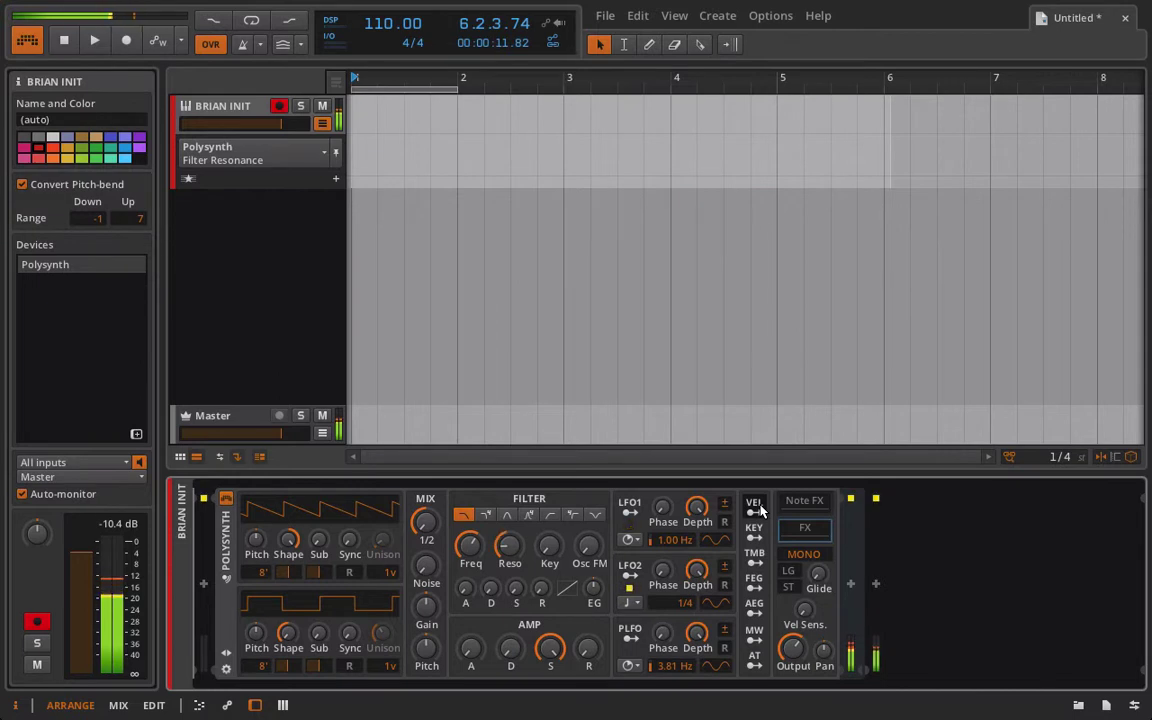
right_click(520, 549)
left_click(546, 664)
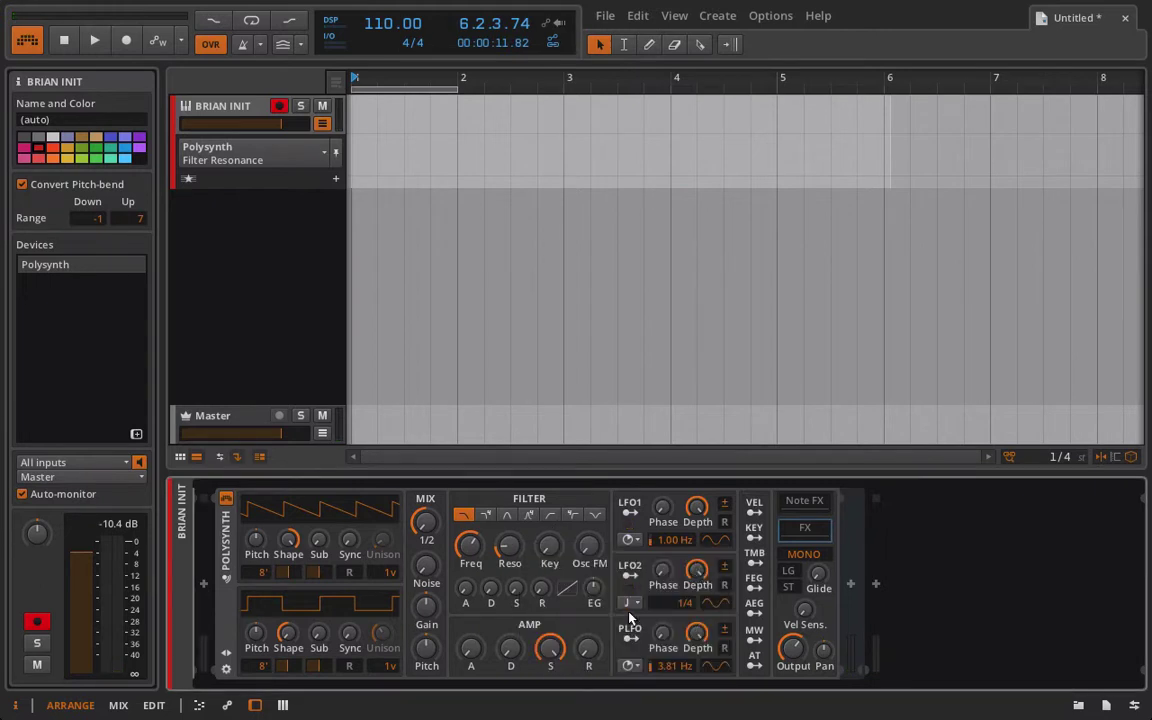
Assign note velocity to modulate Polysynth's OSC1 Shape by -2.00 and check the assignment
left_click(754, 513)
left_click_drag(288, 545, 288, 542)
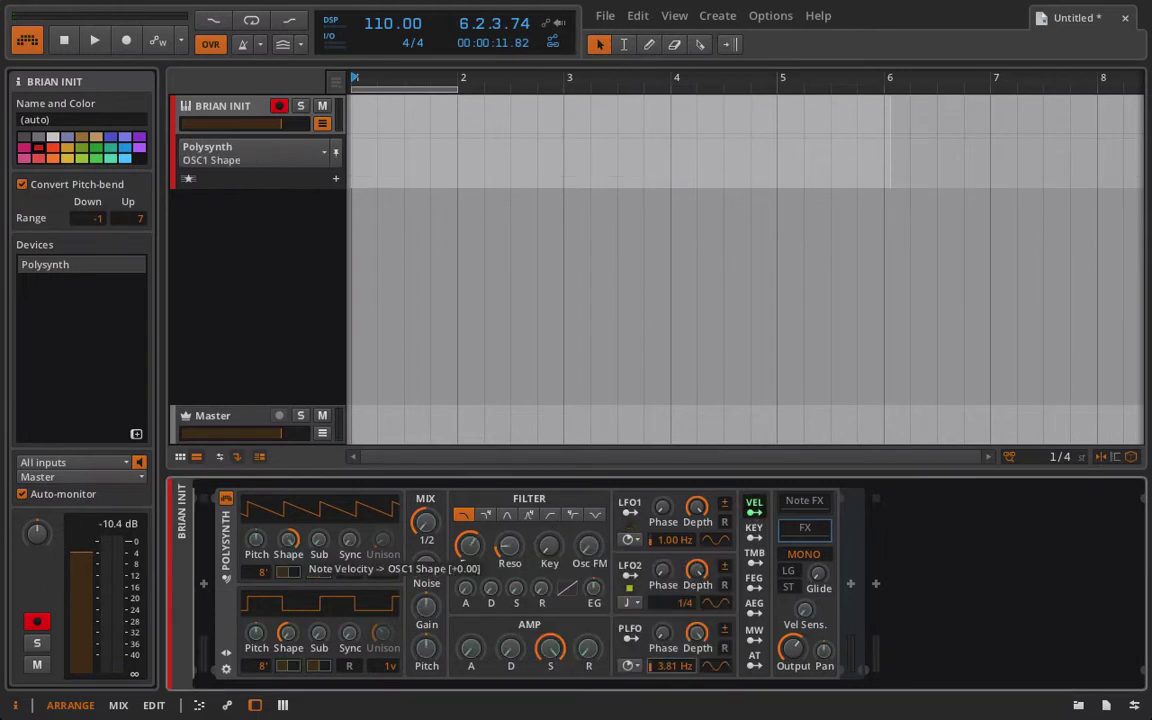
left_click(754, 508)
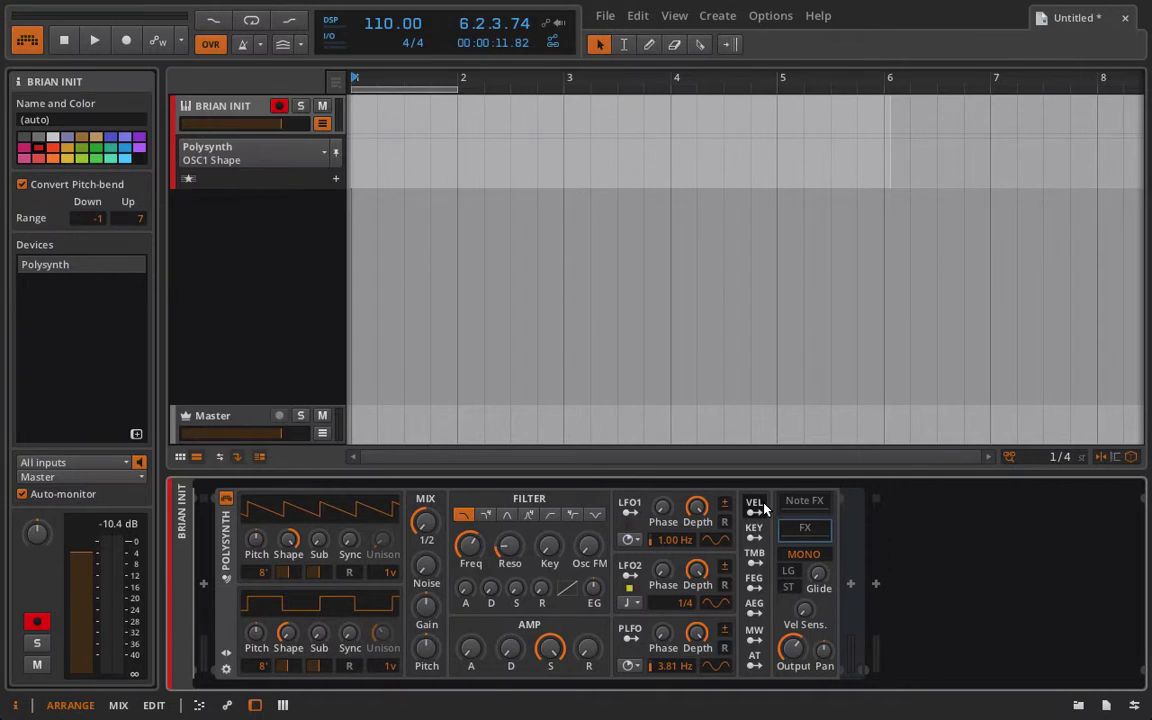
right_click(293, 541)
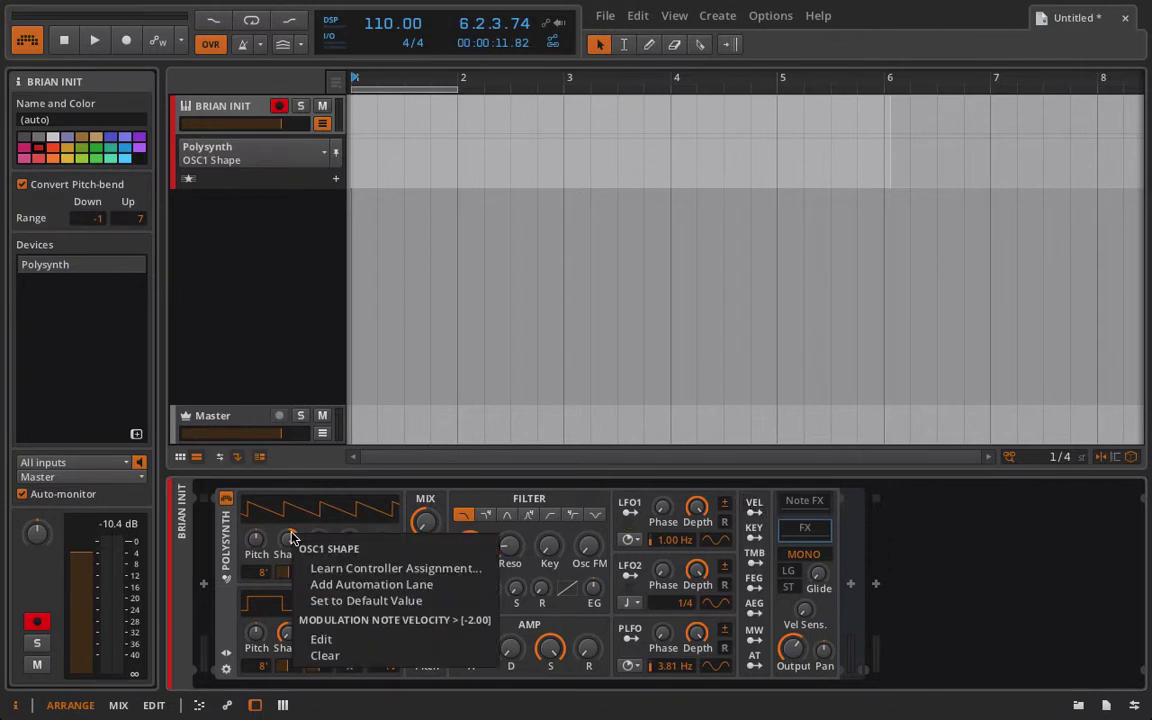
left_click(252, 262)
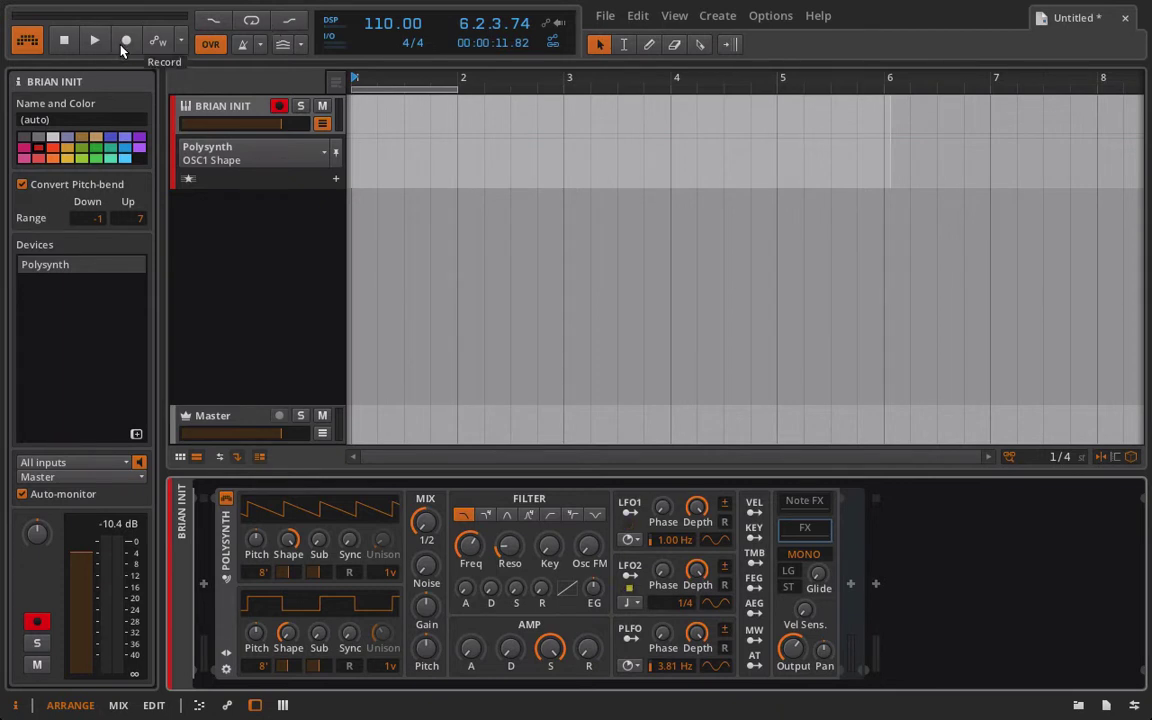
Record a new clip of varied notes and velocities from the start of the arrangement to just before bar 5
left_click(124, 42)
left_click(97, 43)
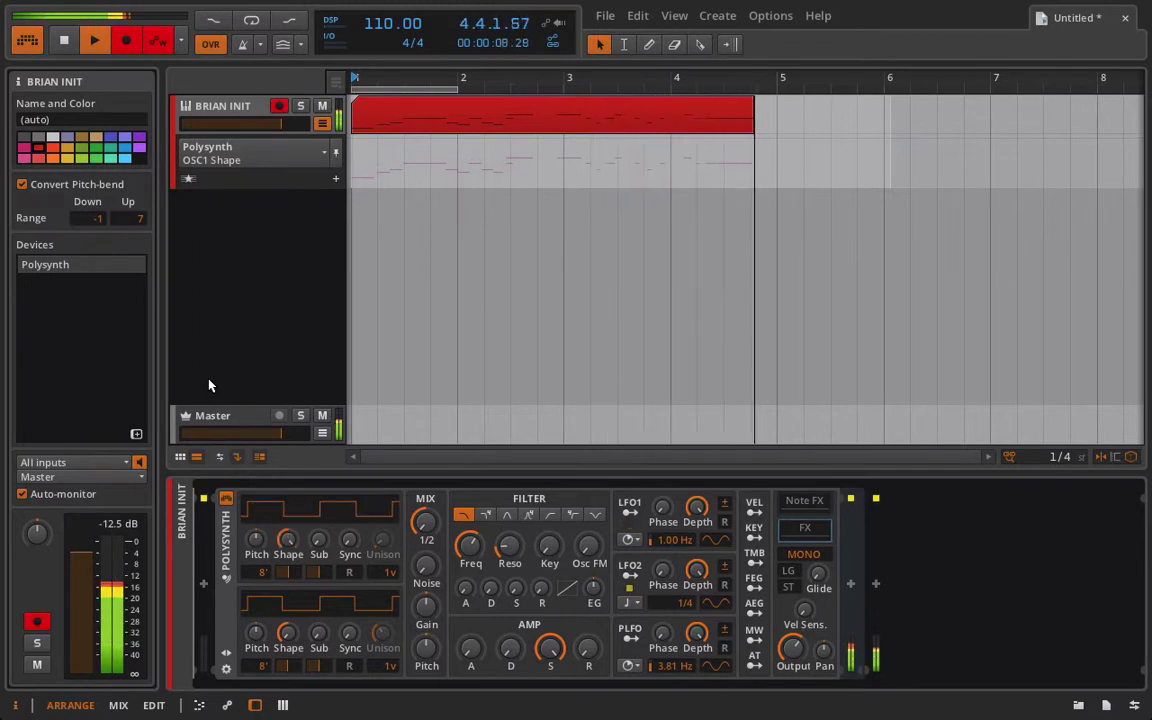
key("space")
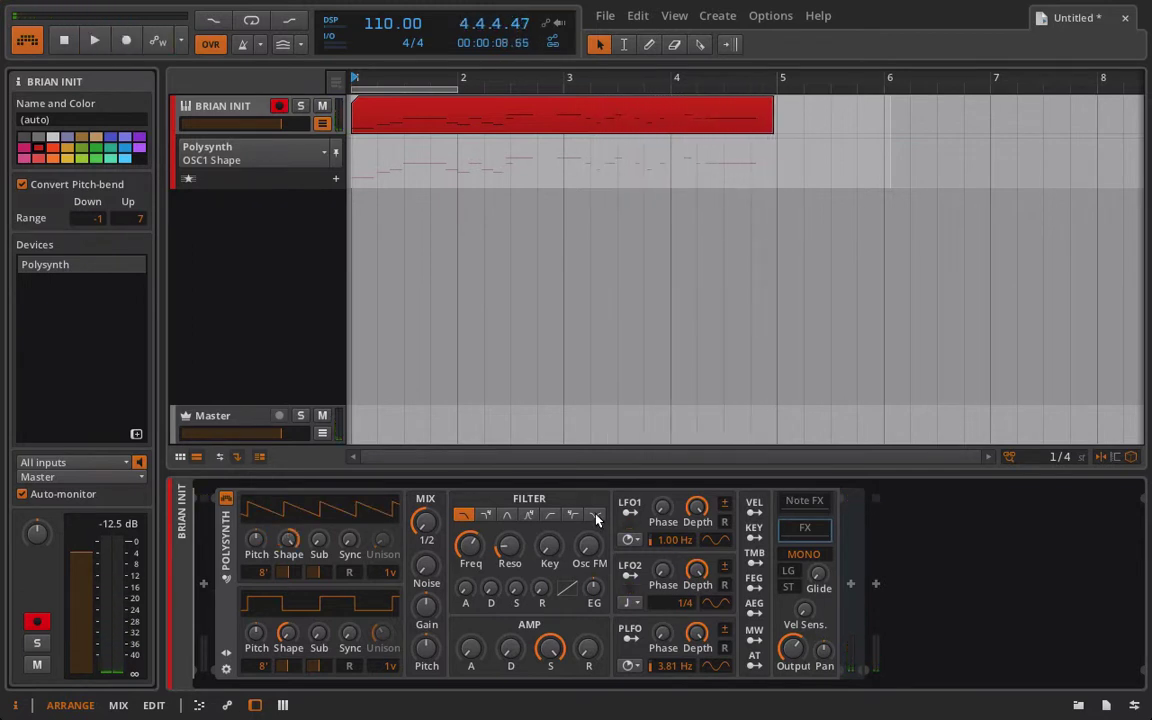
Raise Polysynth's amp velocity sensitivity partway and play back the recorded clip to past bar 3
left_click(804, 609)
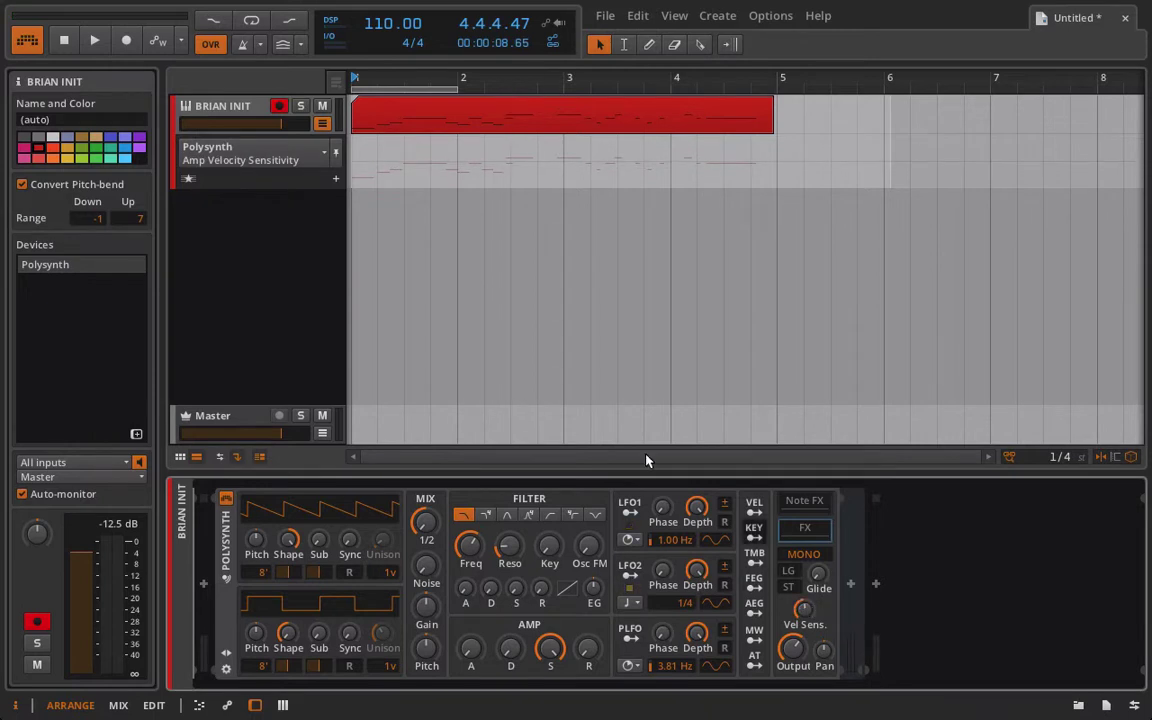
key("space")
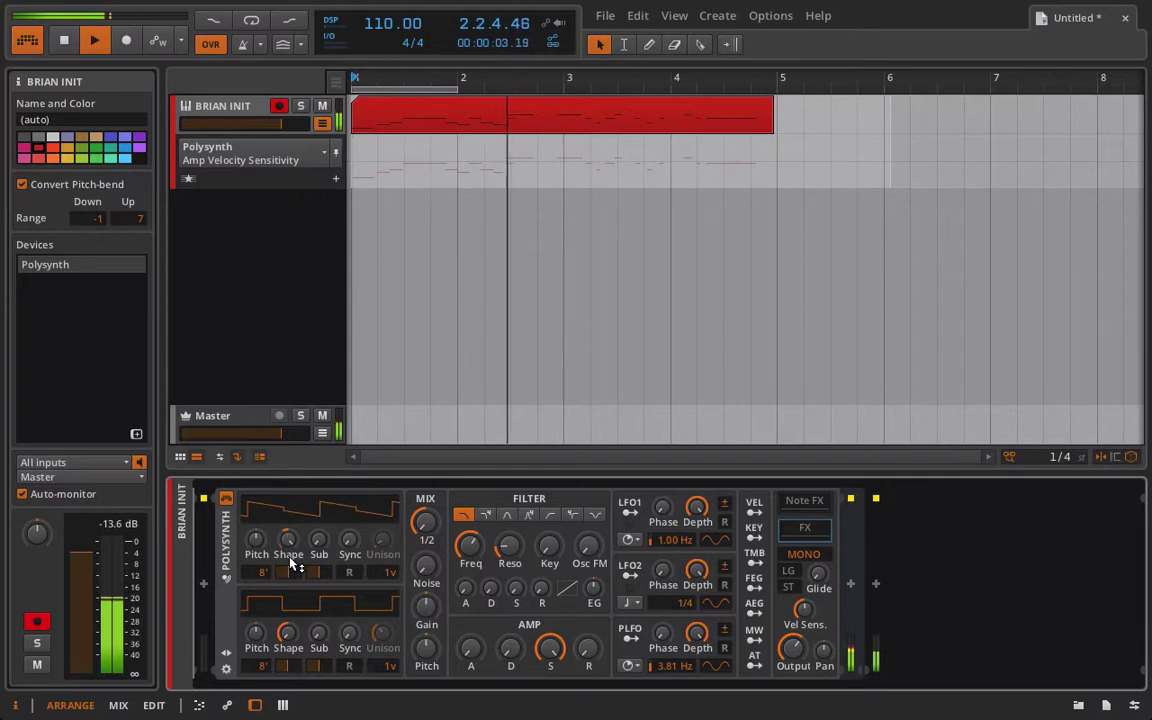
key("space")
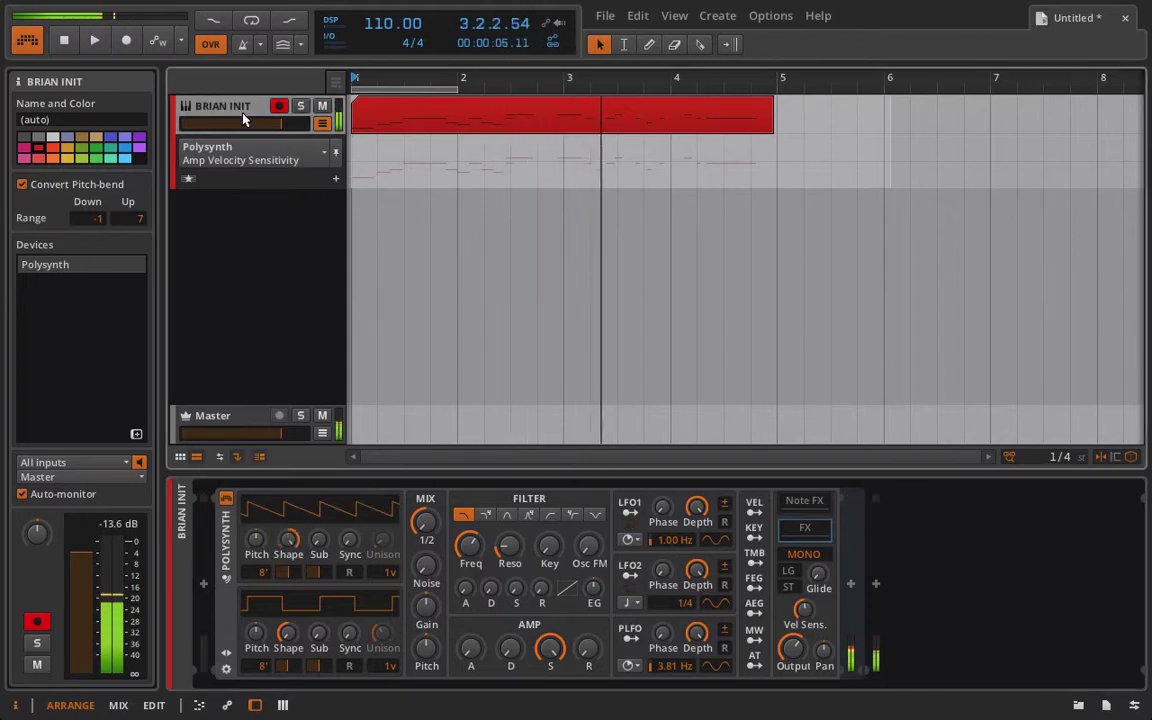
Open the recorded clip in the note editor to view its note velocities, and delete the clip
double_click(409, 105)
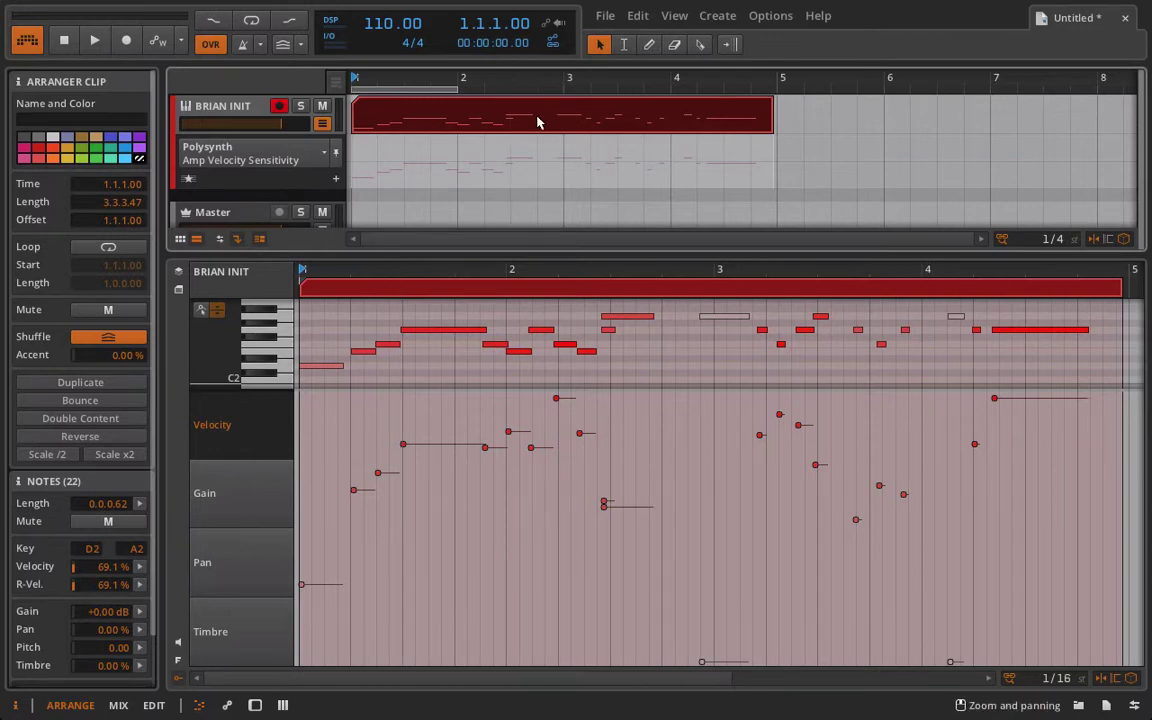
key("Delete")
Show the BRIAN INIT track's Polysynth, remove the filter resonance, and lower the filter frequency to 214 Hz
left_click(211, 121)
key("d")
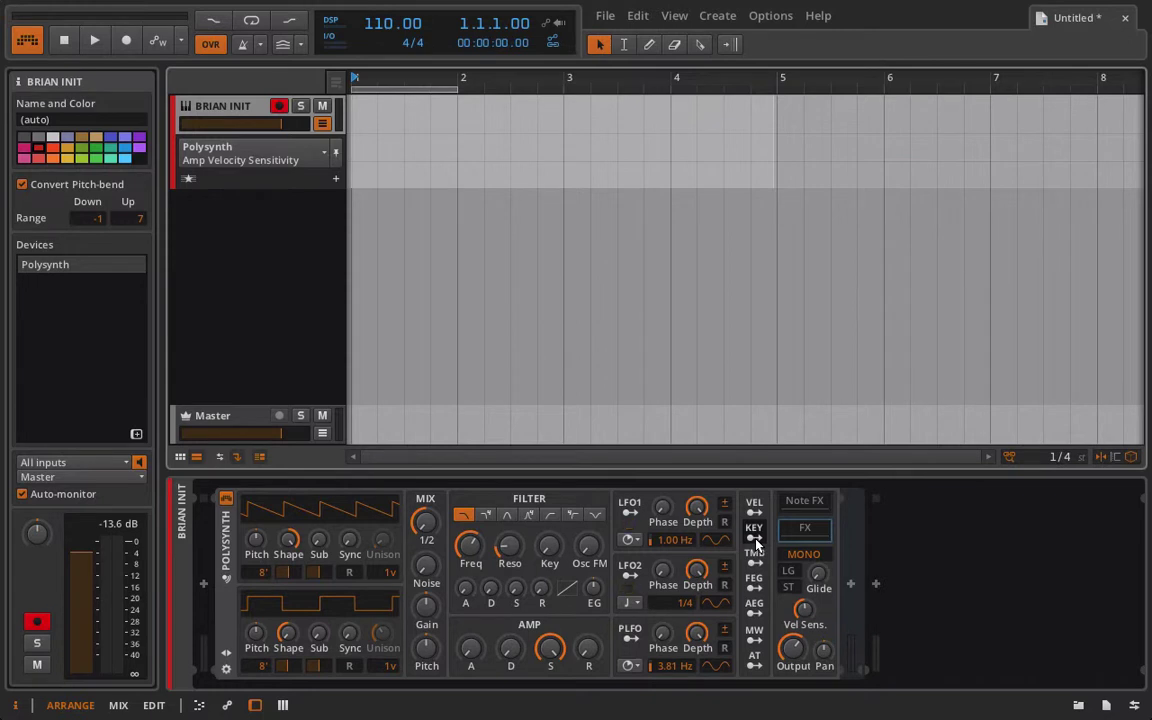
left_click(519, 551)
left_click(470, 546)
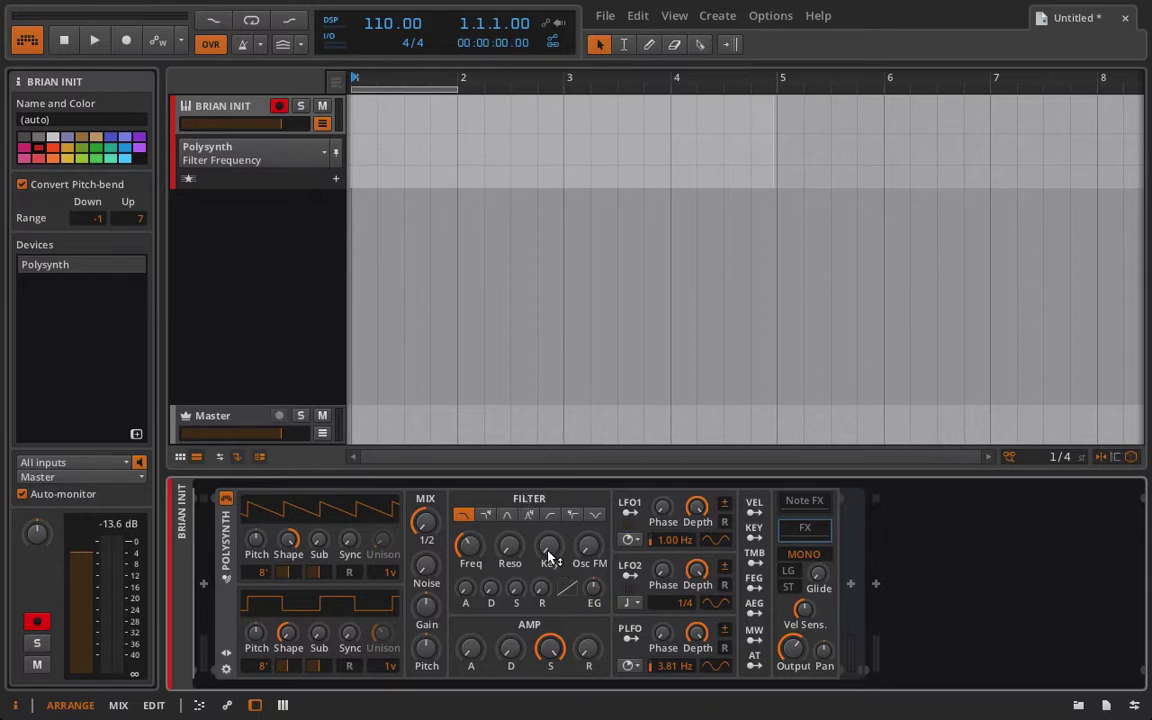
Try a higher filter keytracking amount while playing notes, and reset it to the default
left_click_drag(548, 553, 547, 556)
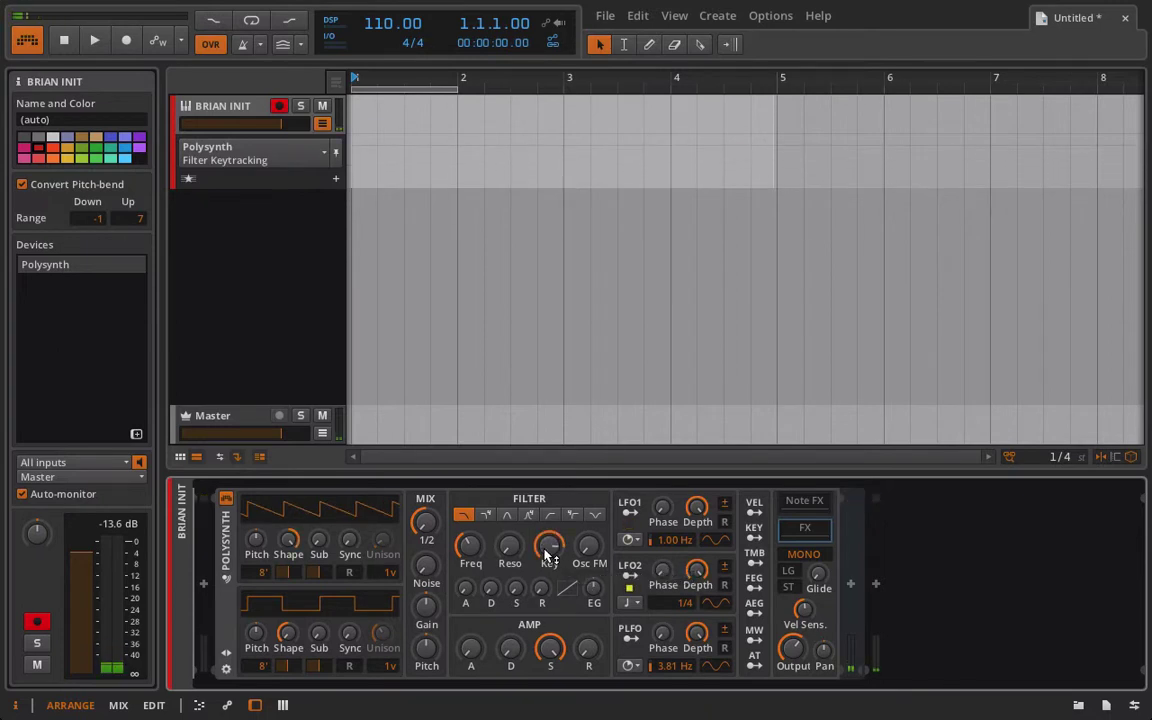
right_click(287, 541)
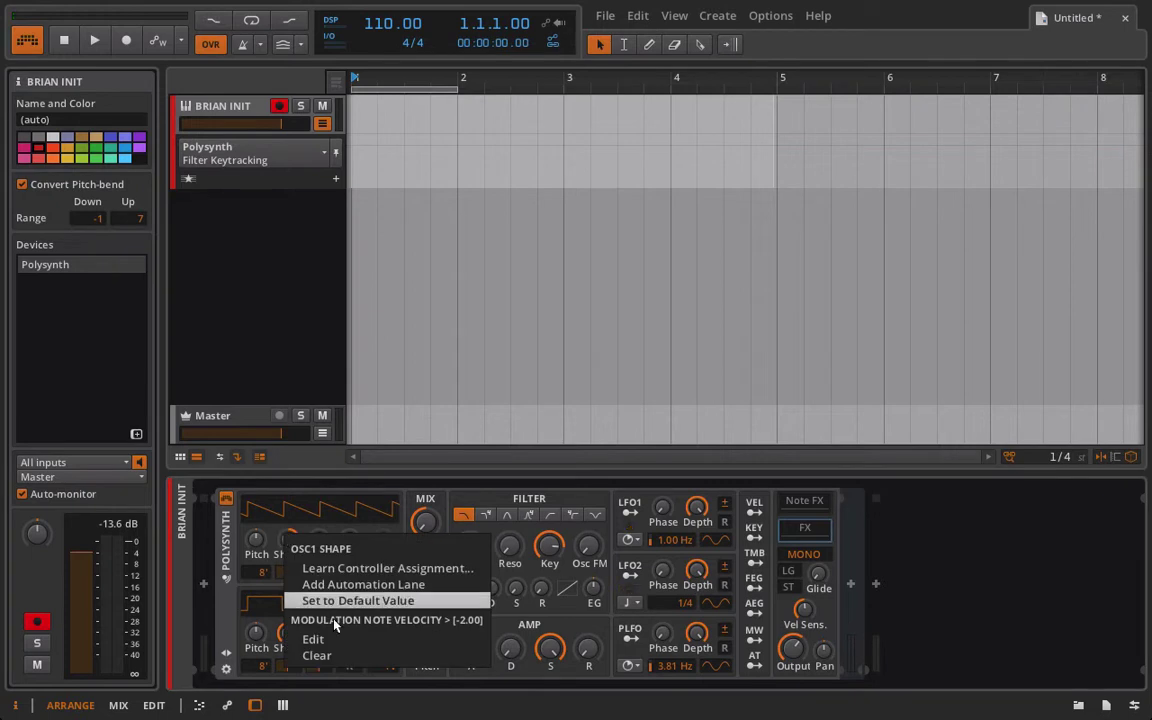
left_click(292, 590)
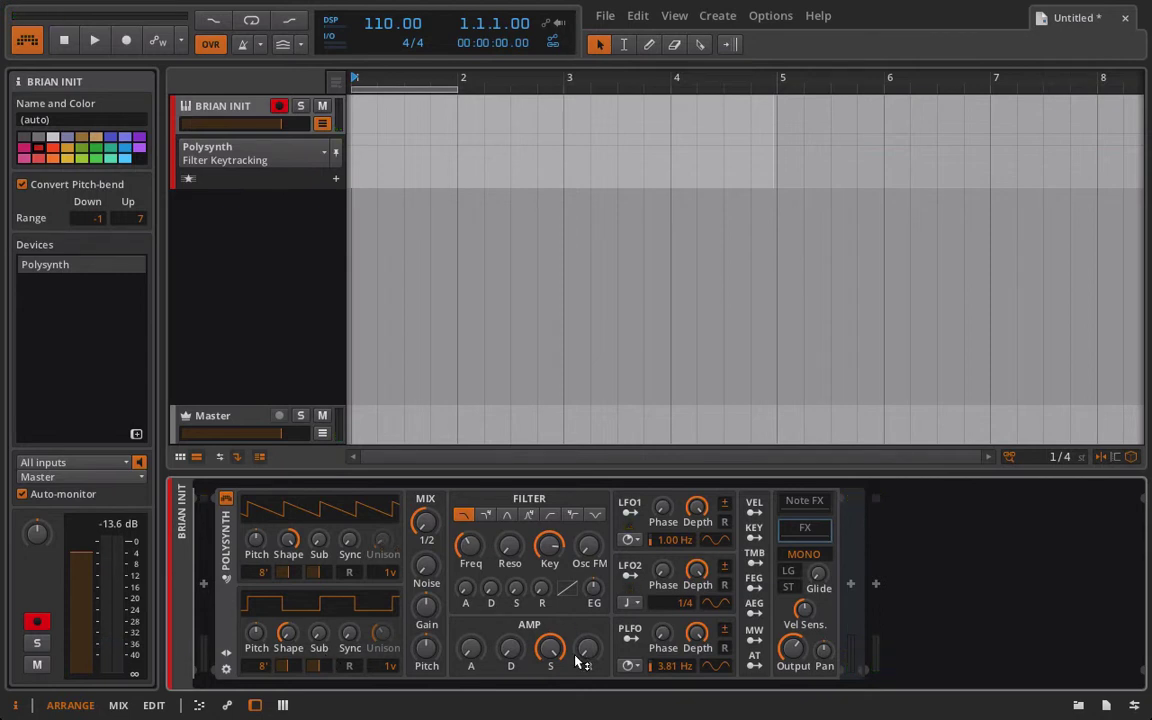
double_click(550, 545)
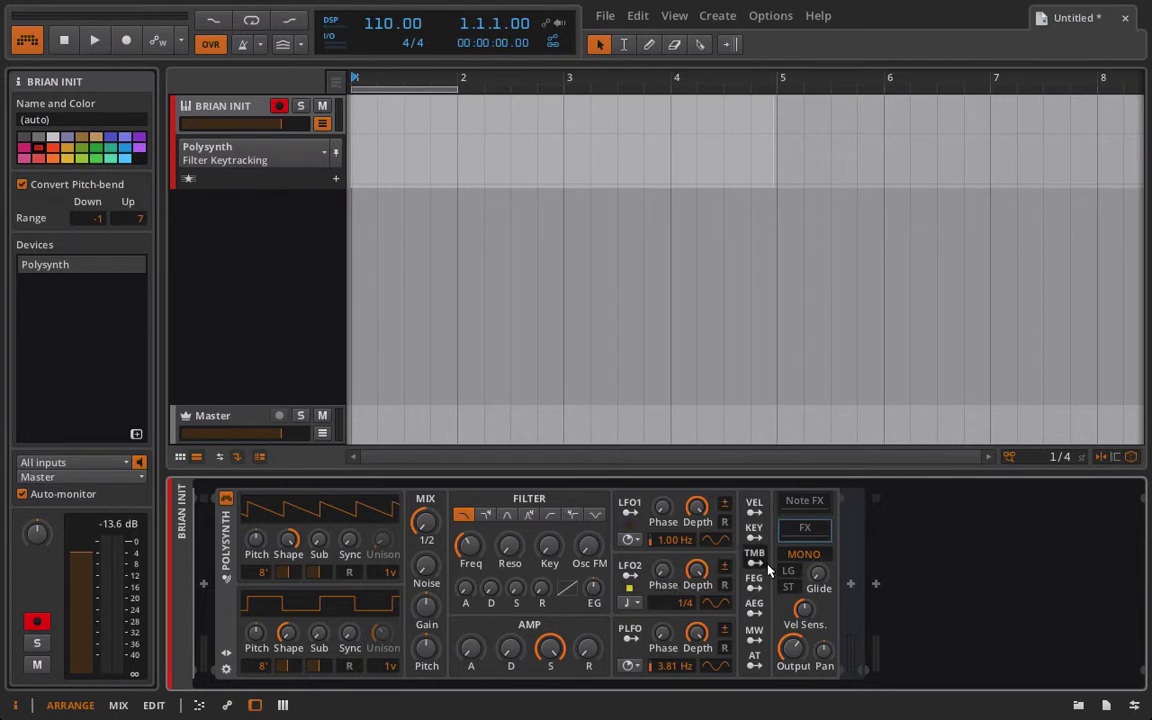
Raise Polysynth's filter frequency and try the Key modulator on oscillator 1's Shape
left_click(469, 545)
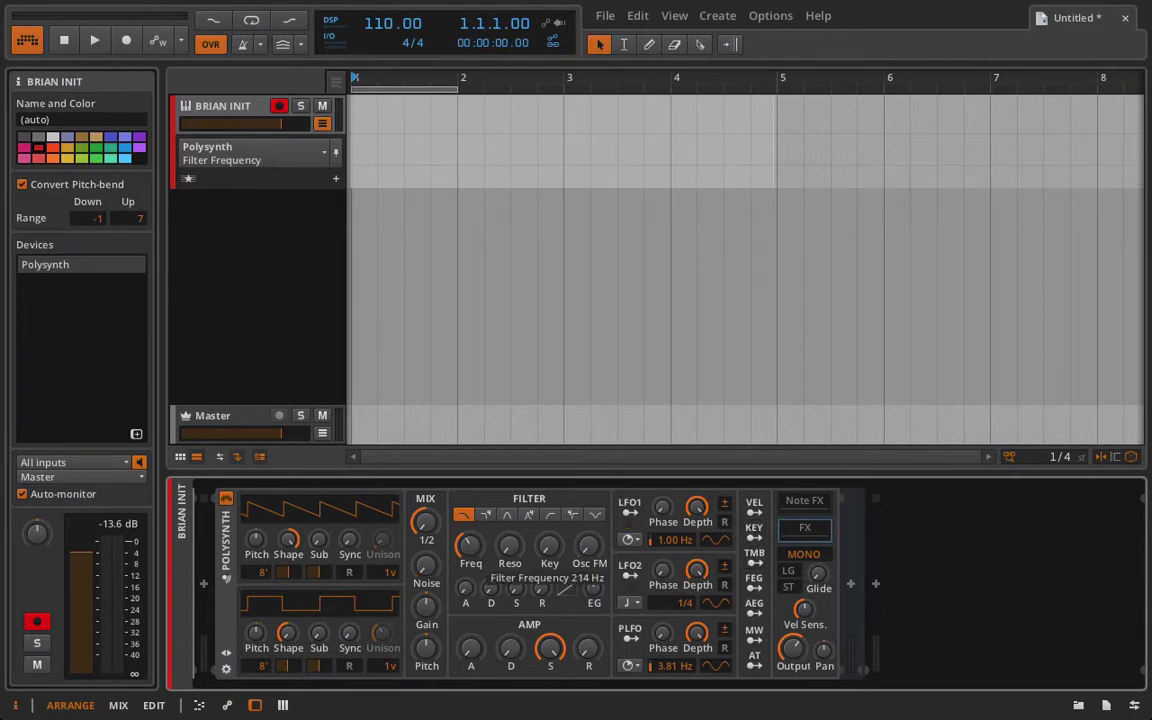
left_click(753, 536)
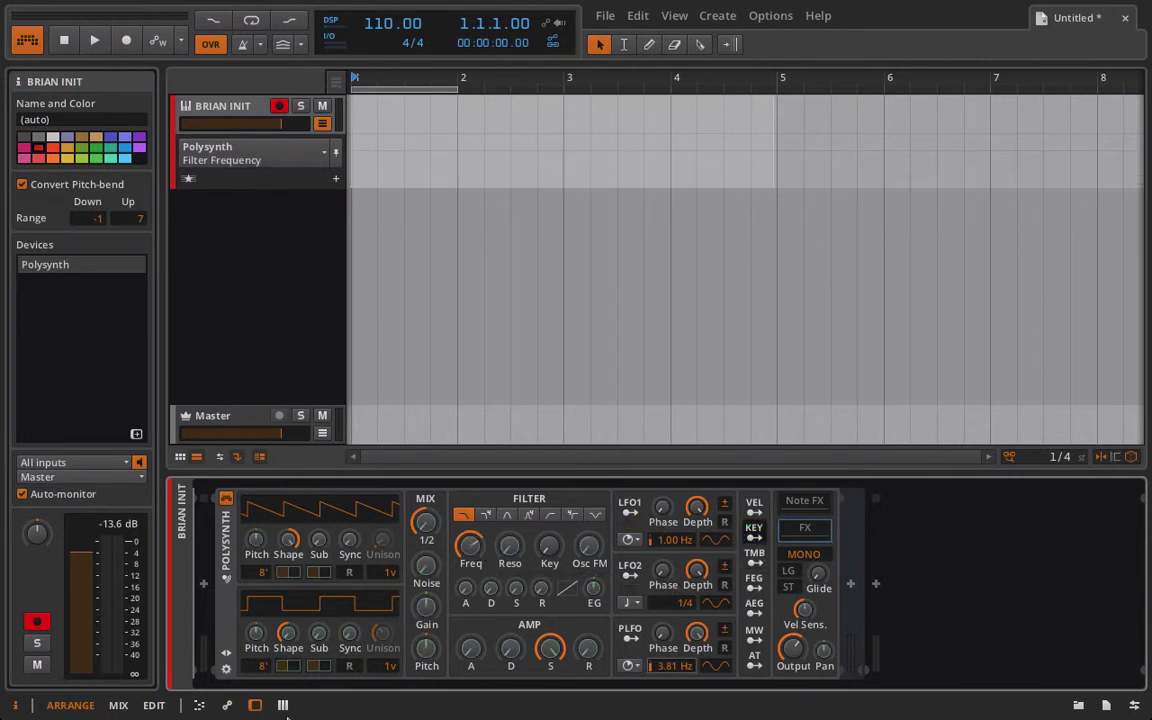
left_click(288, 540)
left_click(754, 528)
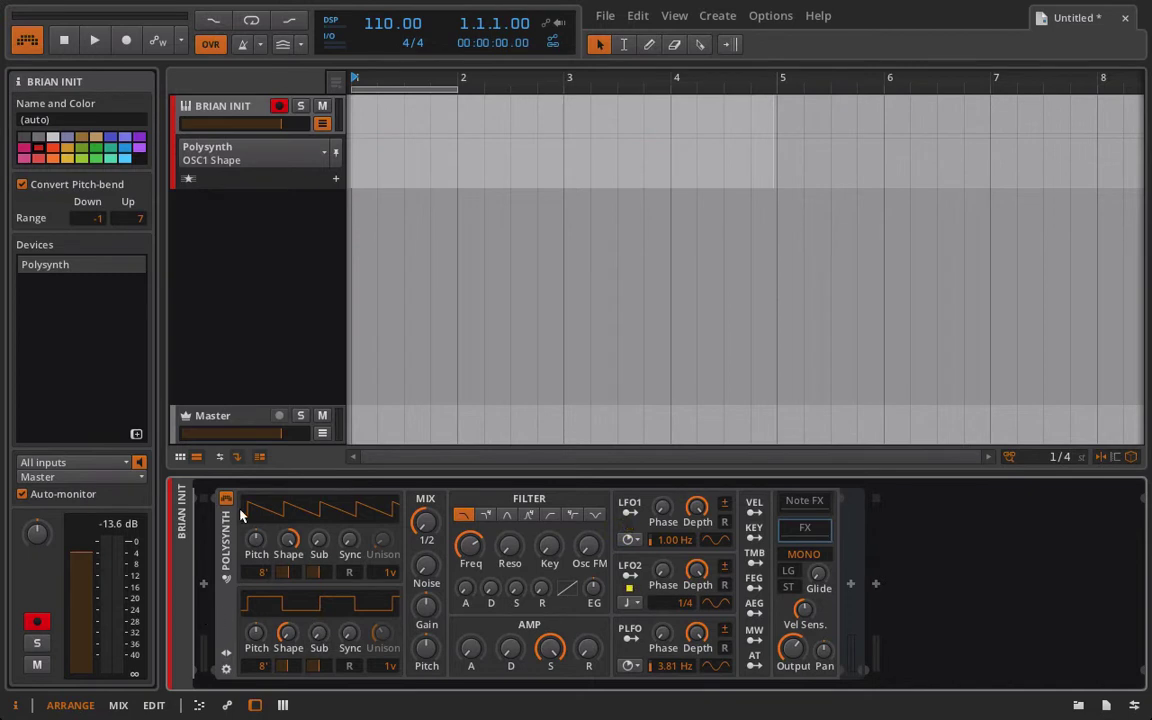
Readjust the Key modulation of oscillator 1's Shape, remove it, and leave modulation mapping
left_click(757, 531)
left_click_drag(288, 540, 288, 560)
right_click(289, 546)
left_click(324, 663)
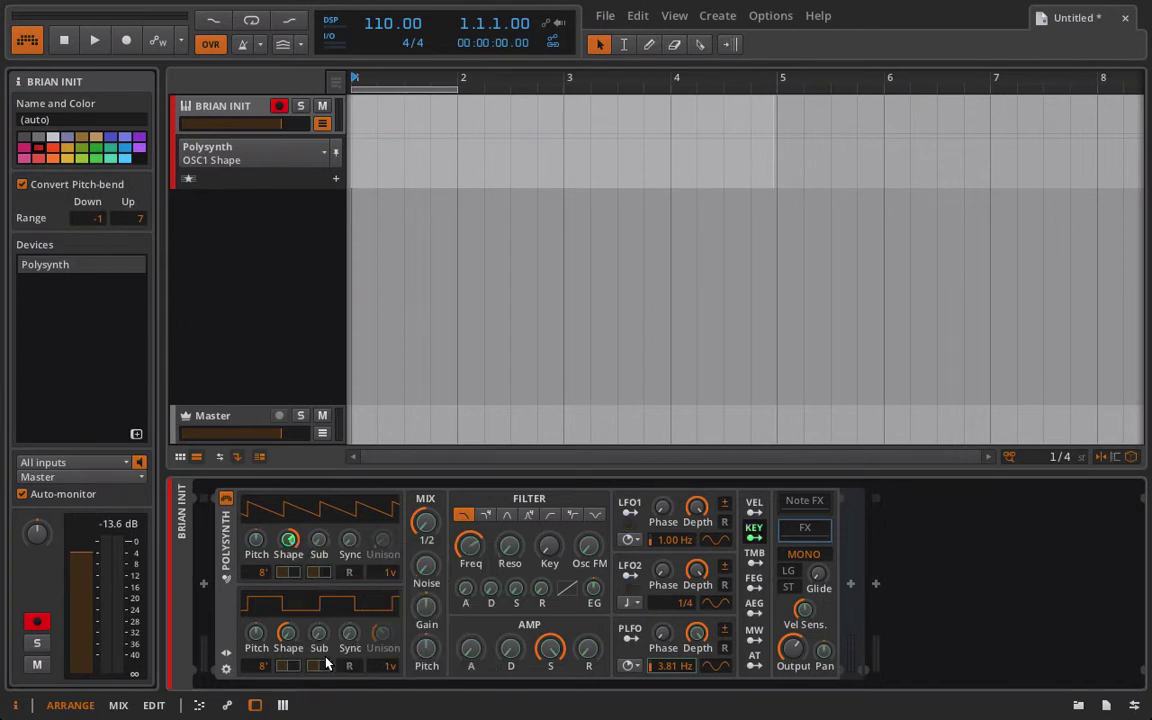
left_click(758, 532)
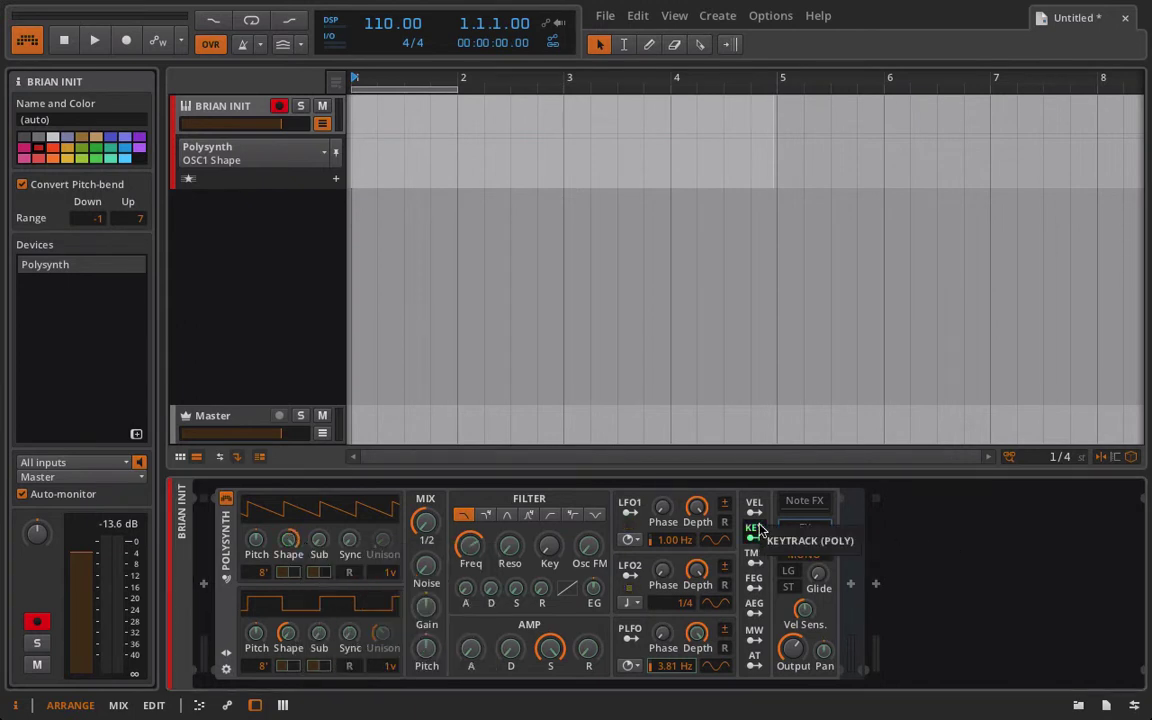
left_click(750, 540)
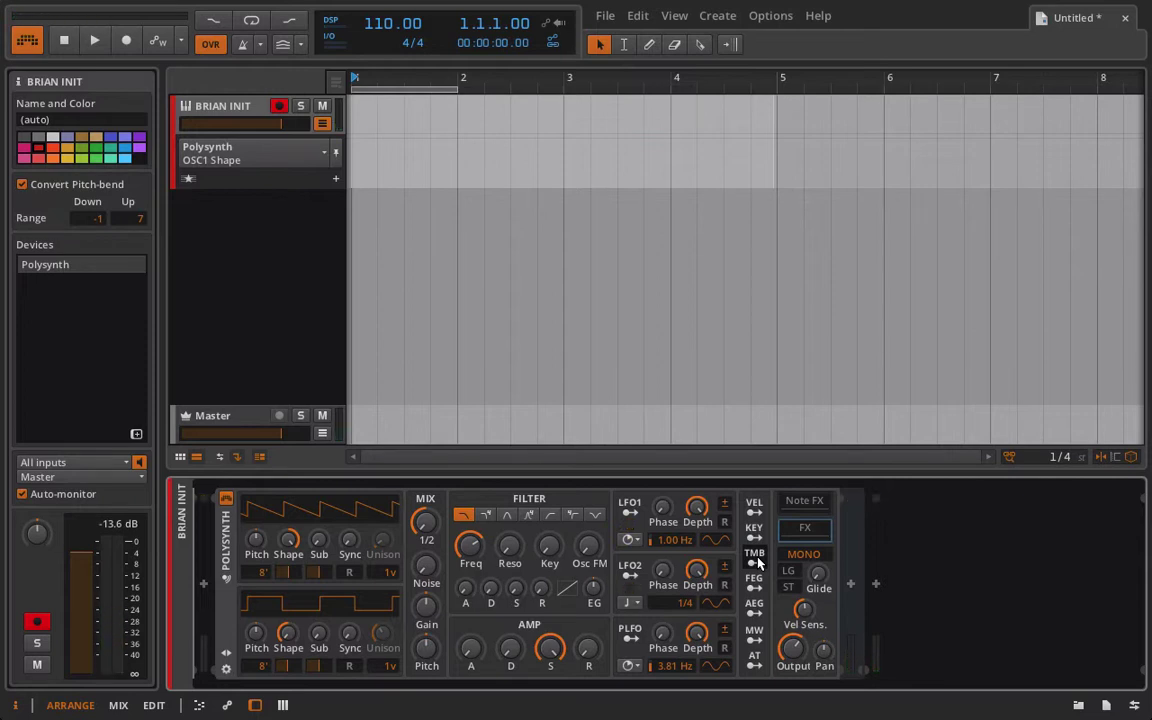
Lower the filter frequency and map the Timbre modulator to it with a positive amount
left_click(469, 545)
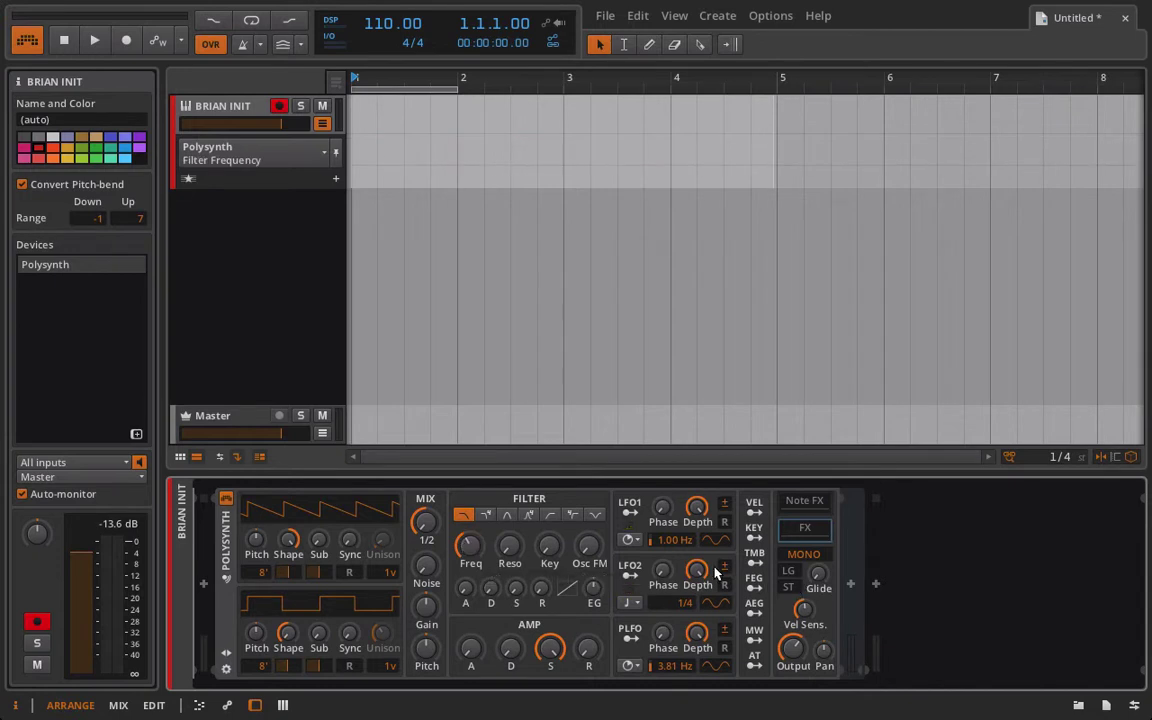
left_click(754, 563)
left_click_drag(465, 545, 478, 558)
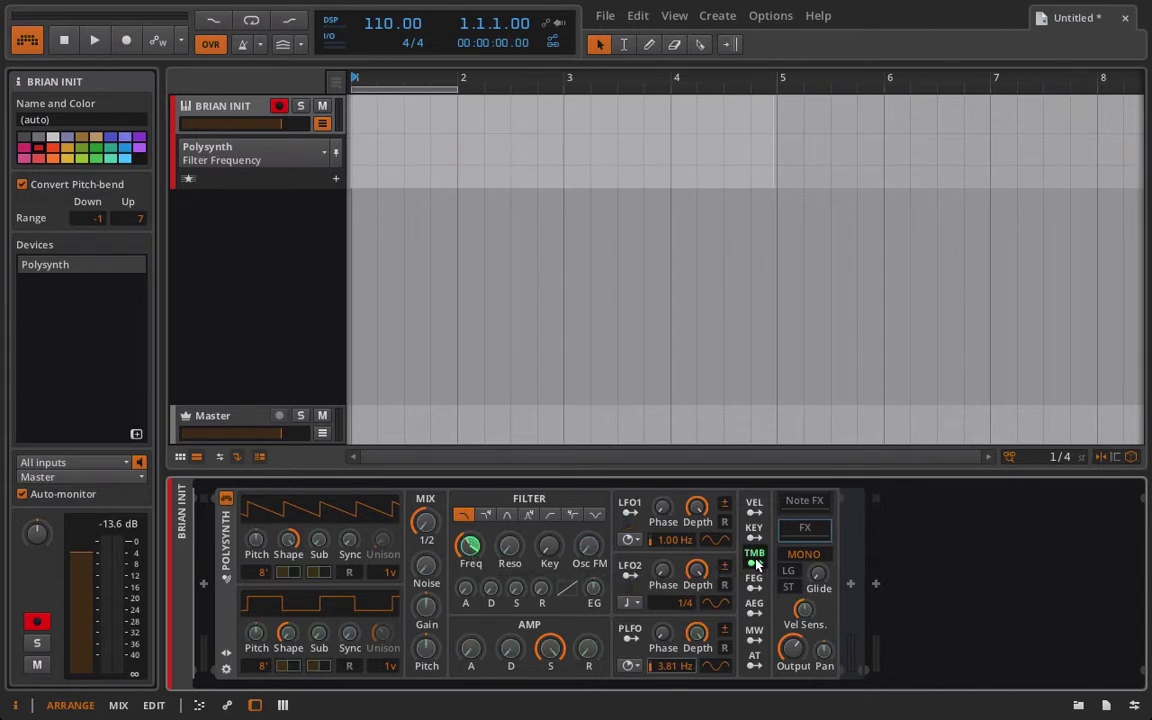
left_click(843, 586)
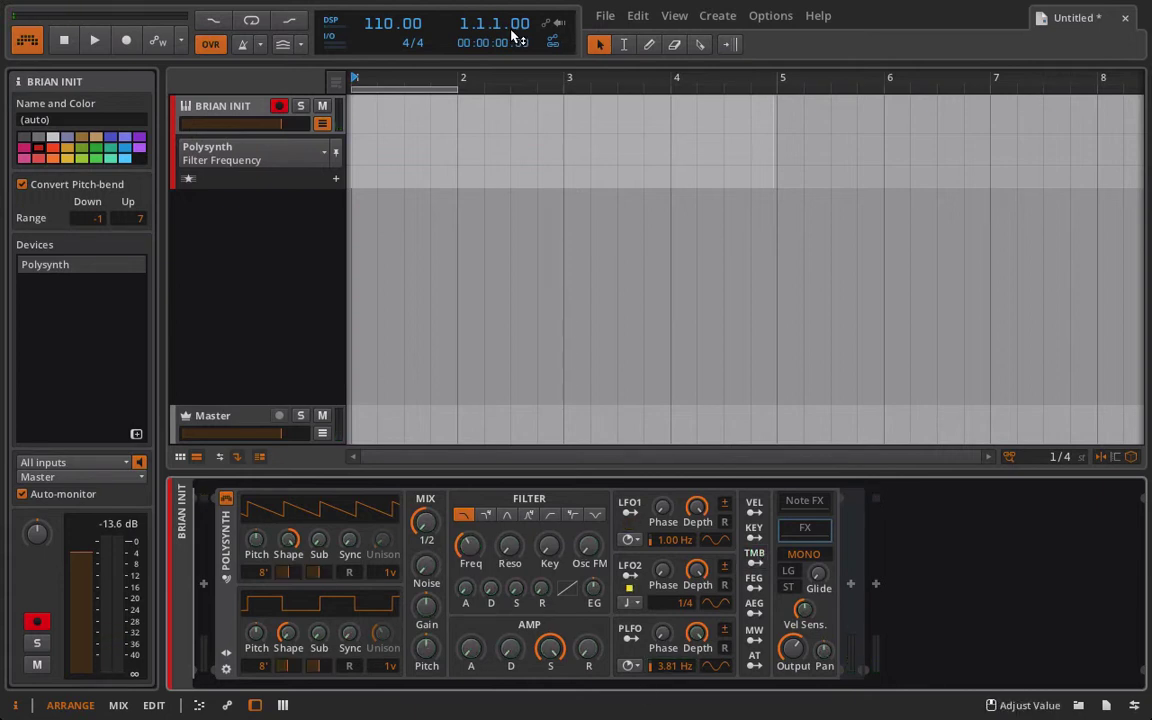
Record a melody of about four bars on the BRIAN INIT track from the start of the arrangement
left_click(125, 44)
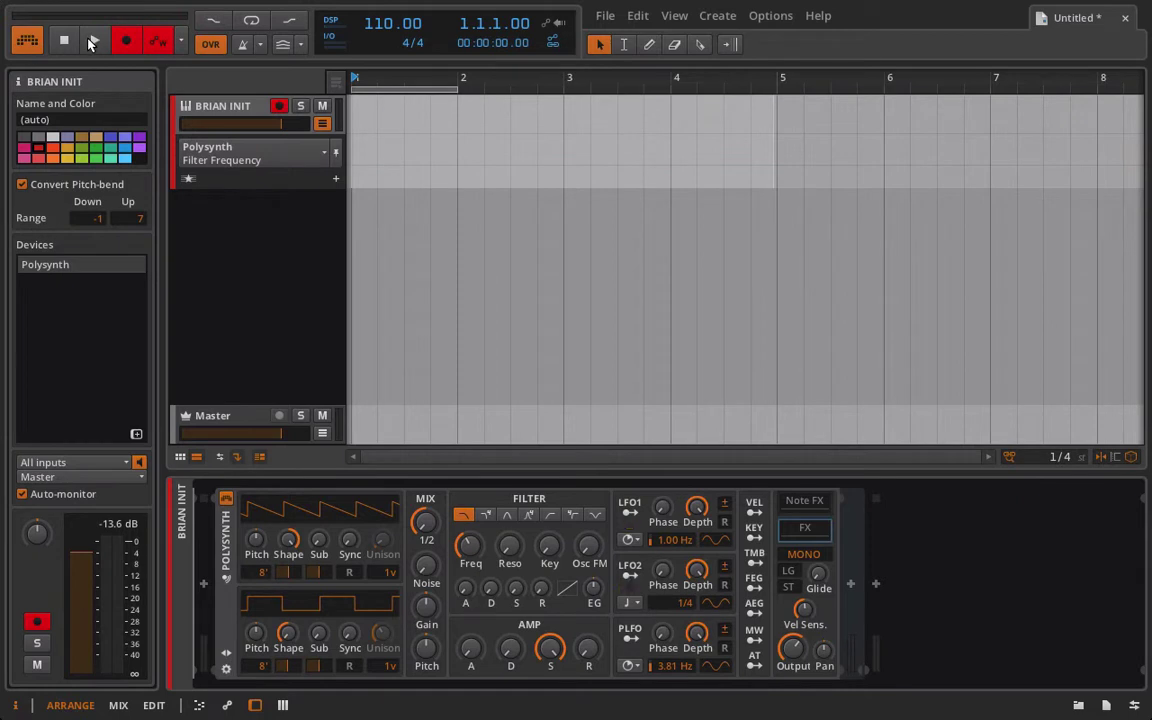
left_click(91, 42)
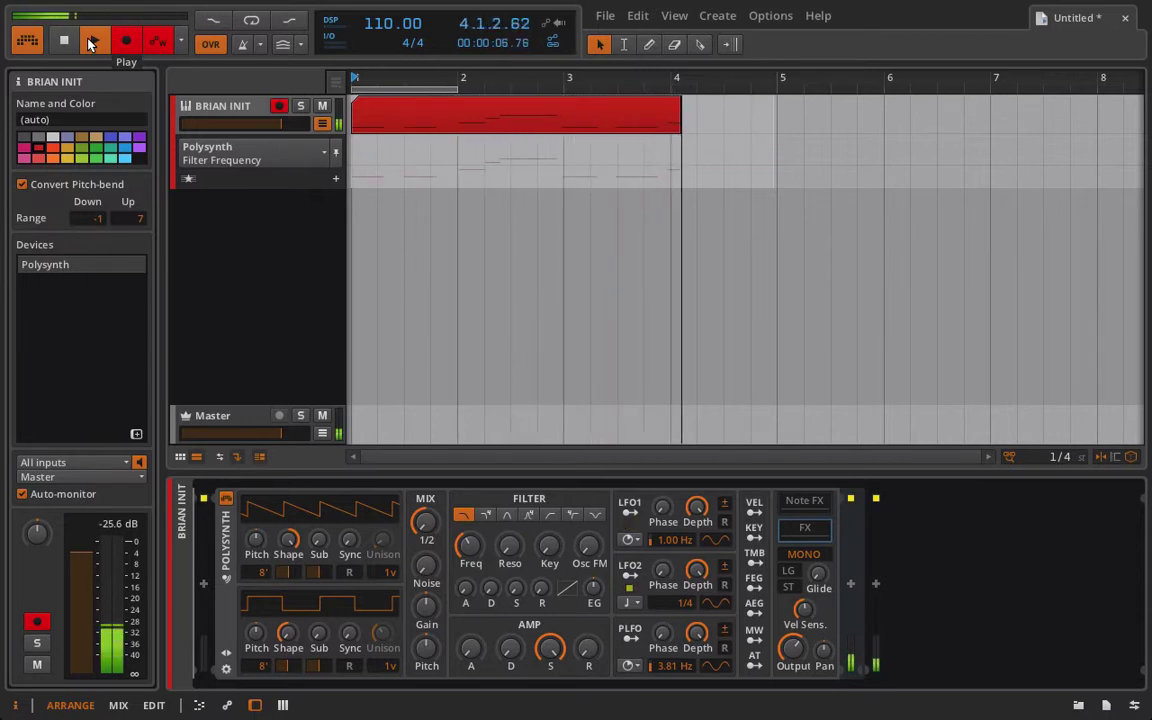
left_click(90, 42)
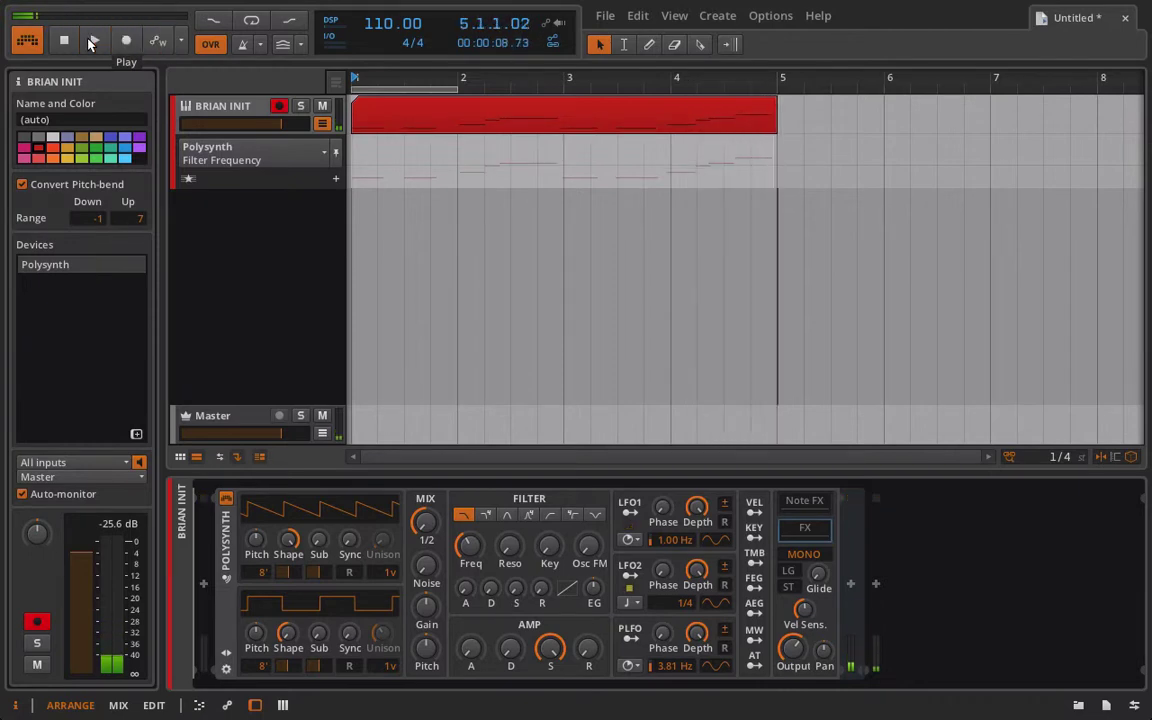
Open the recorded clip's Timbre expressions, draw a falling curve on the first note, and raise the second note to about 68%
double_click(452, 120)
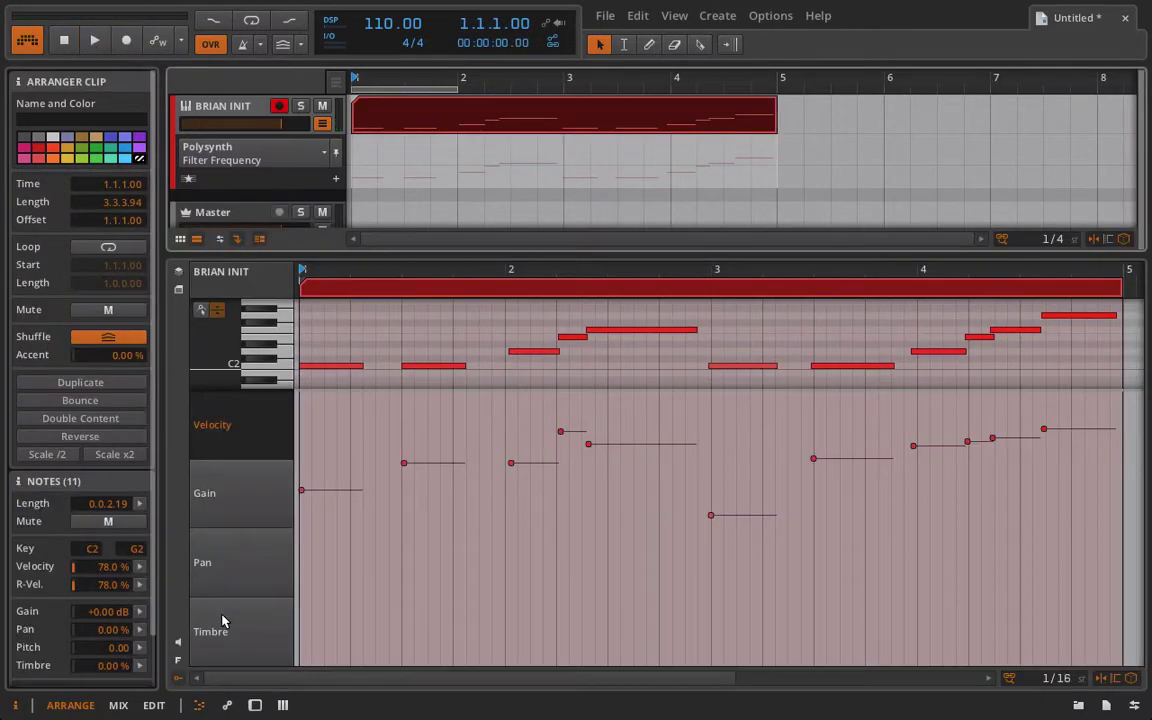
left_click(212, 632)
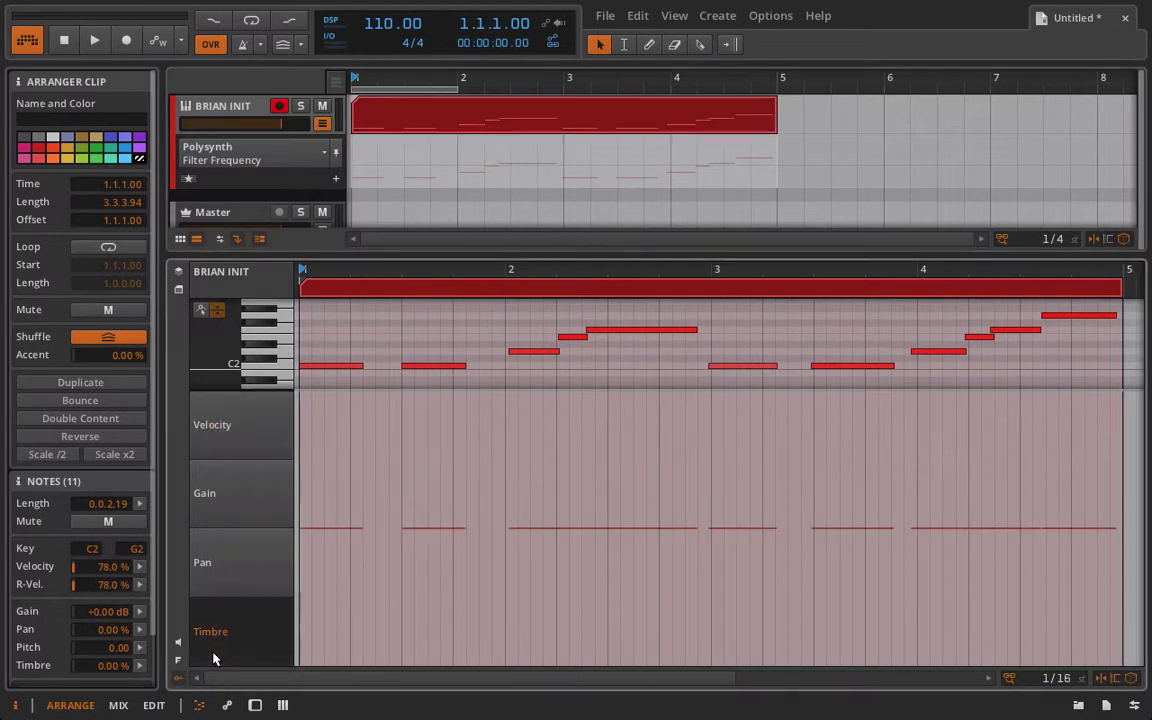
mouse_move(303, 537)
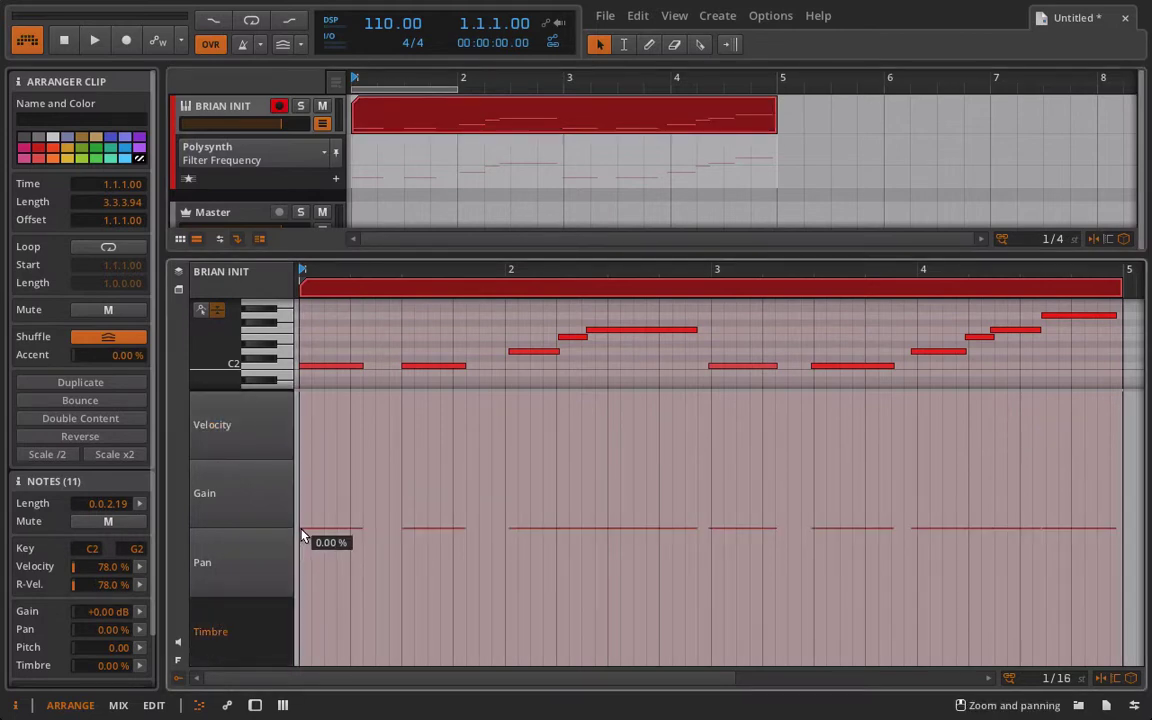
left_click_drag(324, 535, 362, 484)
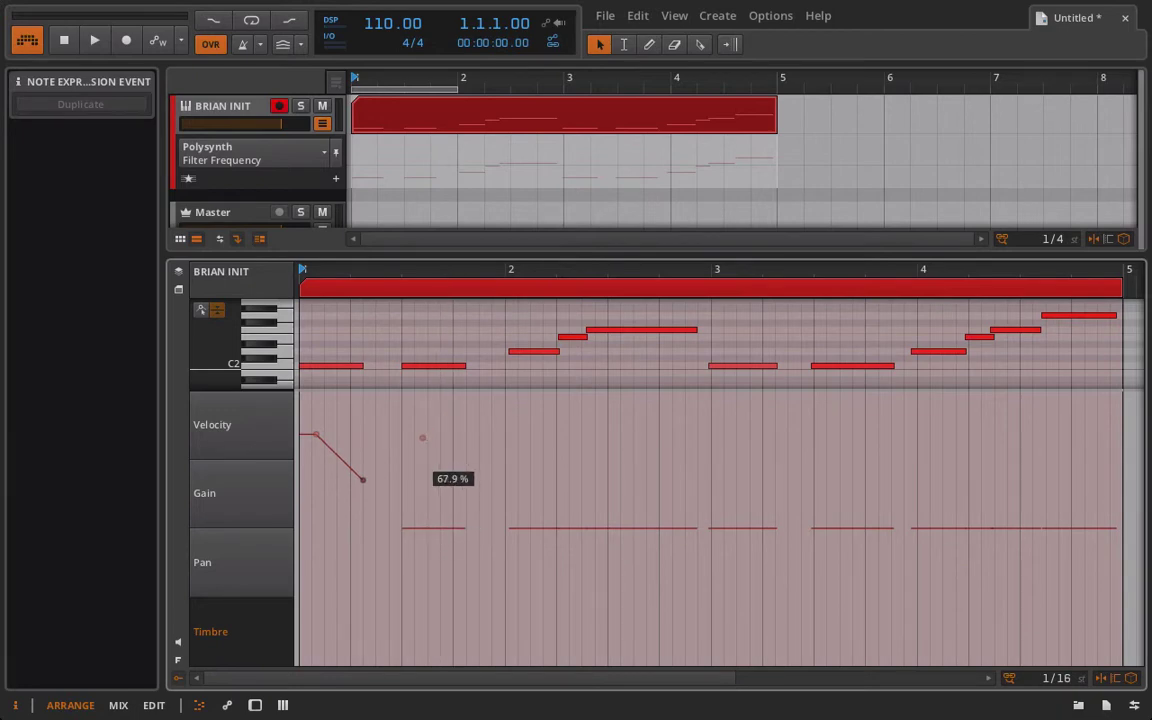
left_click(422, 437)
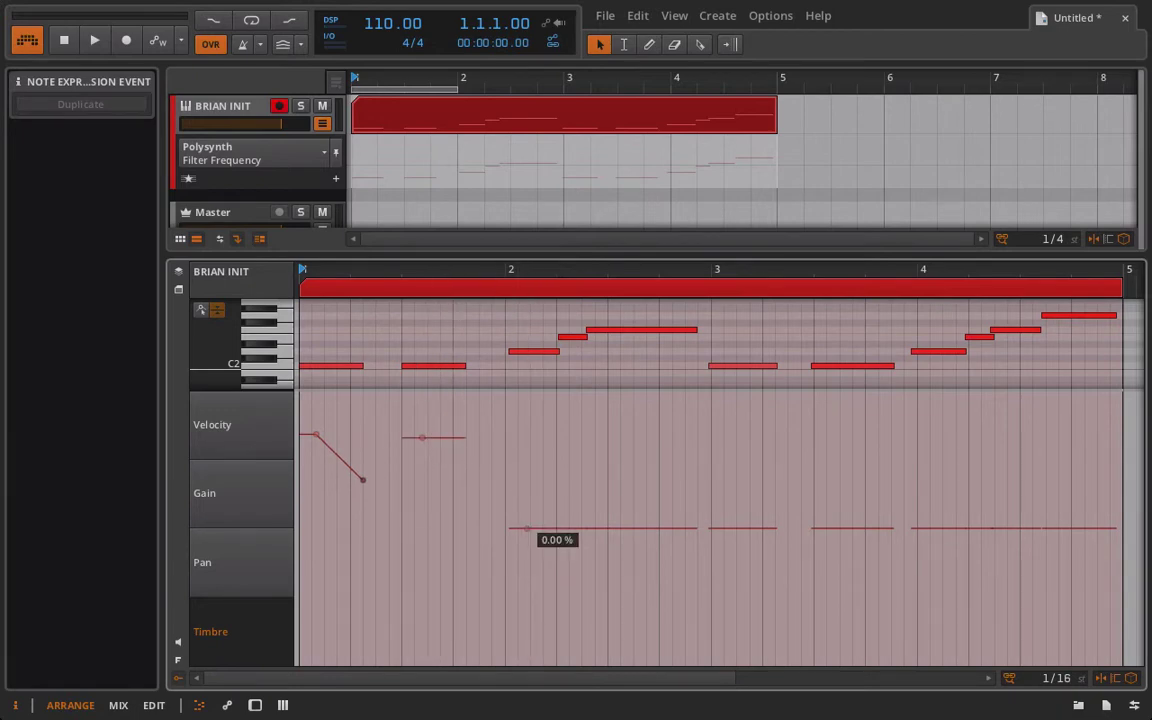
Set flat timbre levels on the following notes, putting bar 2's long note below zero and raising the others up to bar 4's first note
left_click(522, 490)
left_click(633, 530)
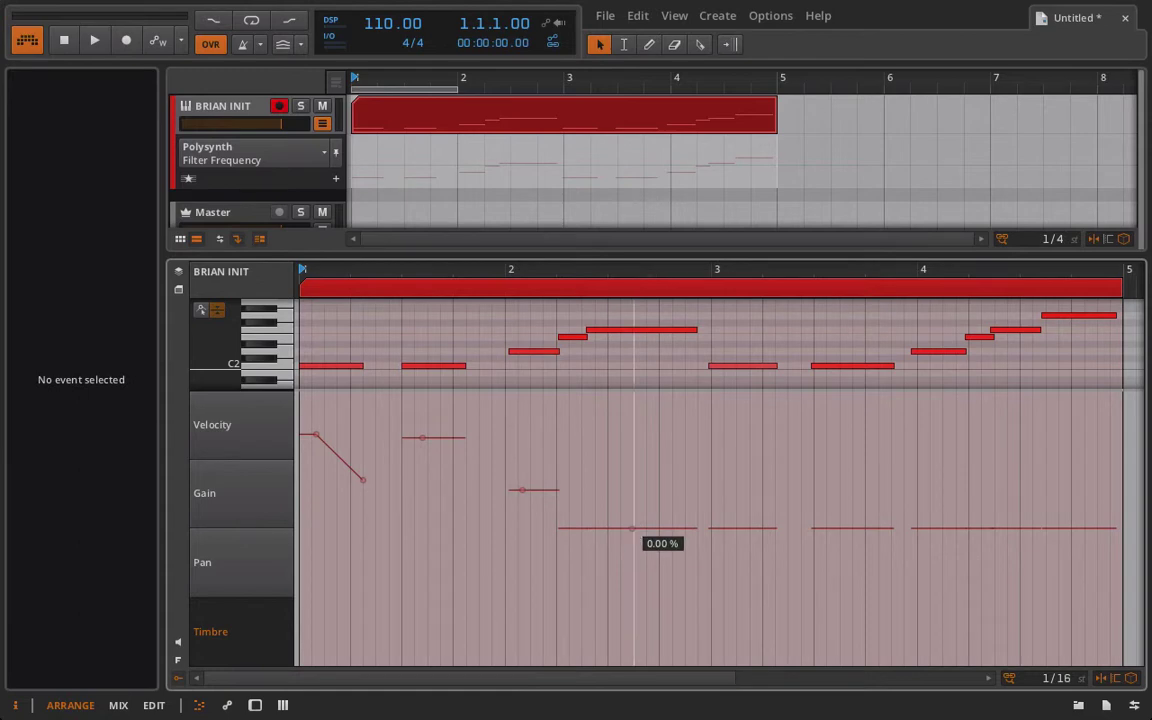
left_click_drag(633, 528, 633, 557)
left_click_drag(741, 528, 741, 465)
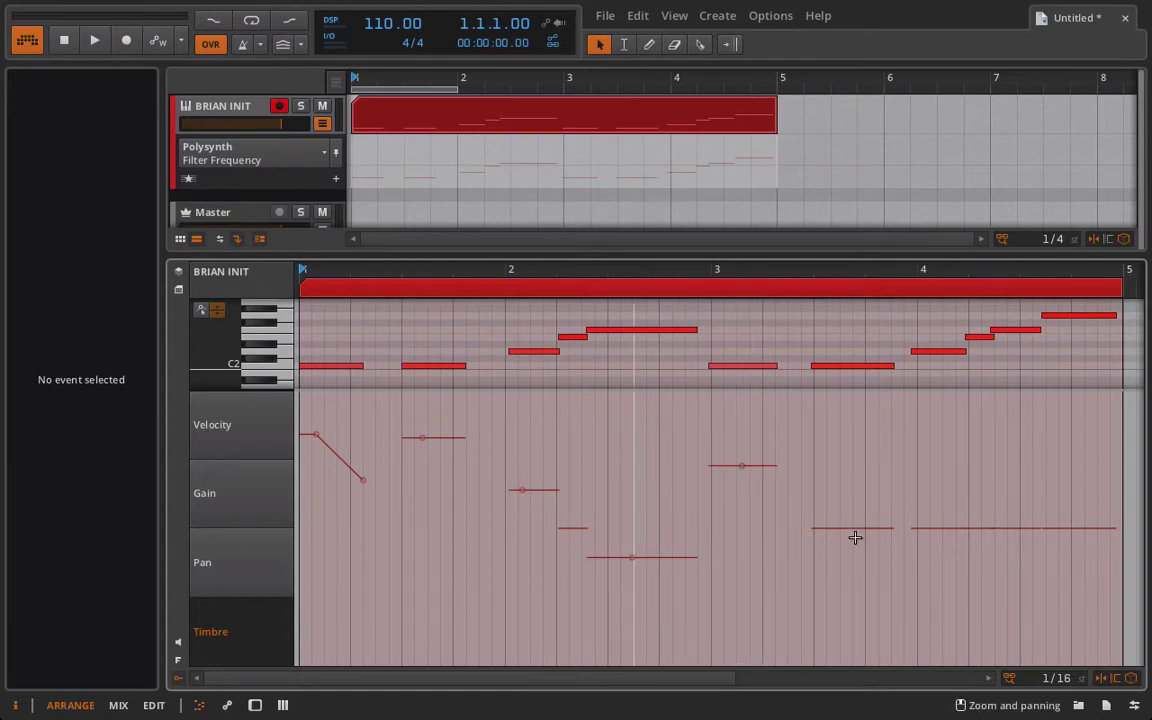
left_click_drag(851, 535, 851, 429)
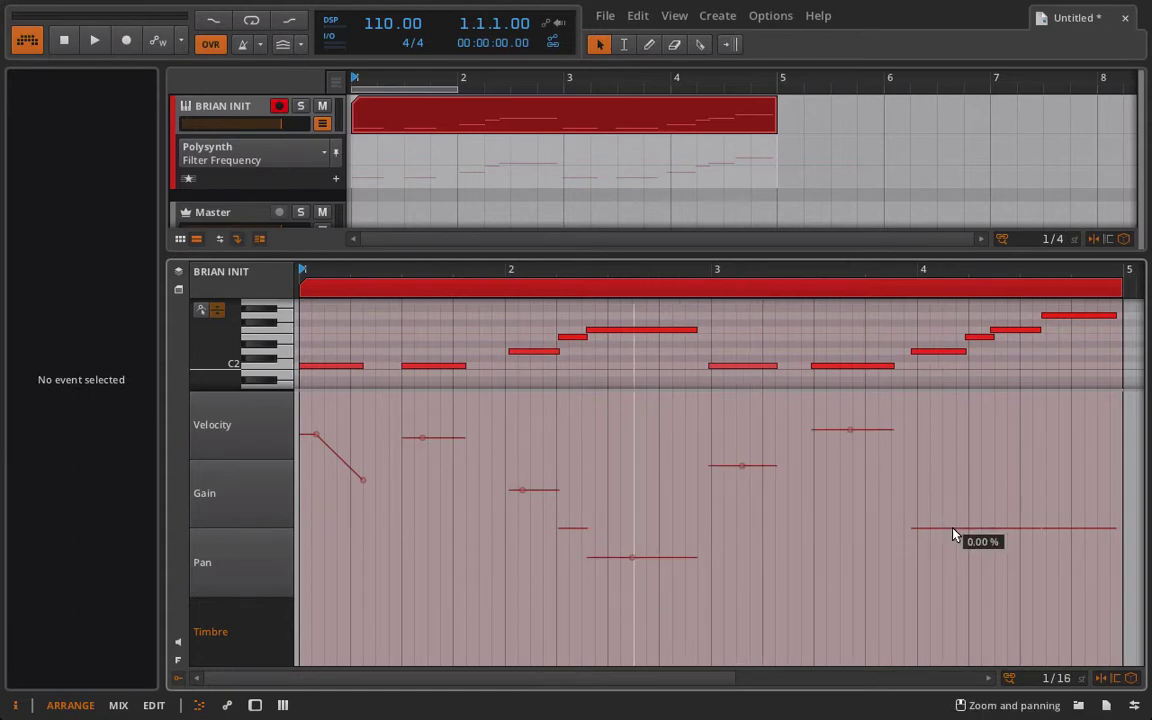
left_click_drag(953, 535, 962, 397)
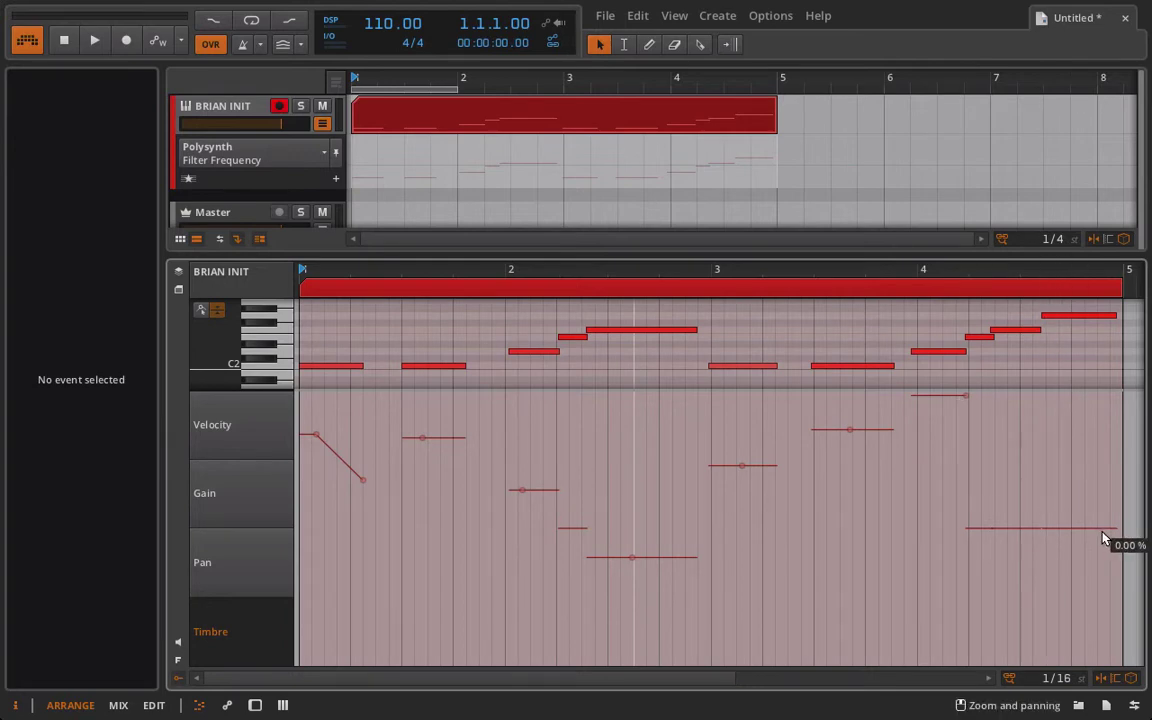
Shape the last three notes' timbre with a dip and a final rise, and play back the whole clip with Polysynth shown
left_click_drag(1104, 538, 1044, 483)
left_click_drag(982, 537, 985, 485)
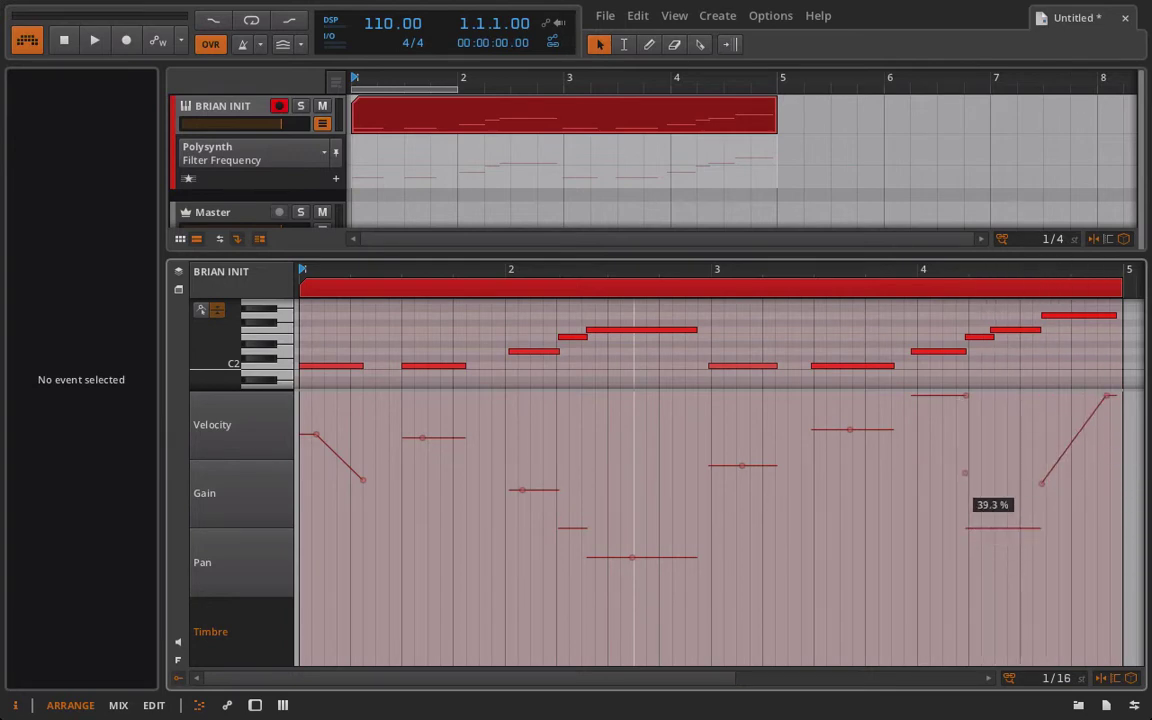
left_click_drag(1041, 529, 996, 479)
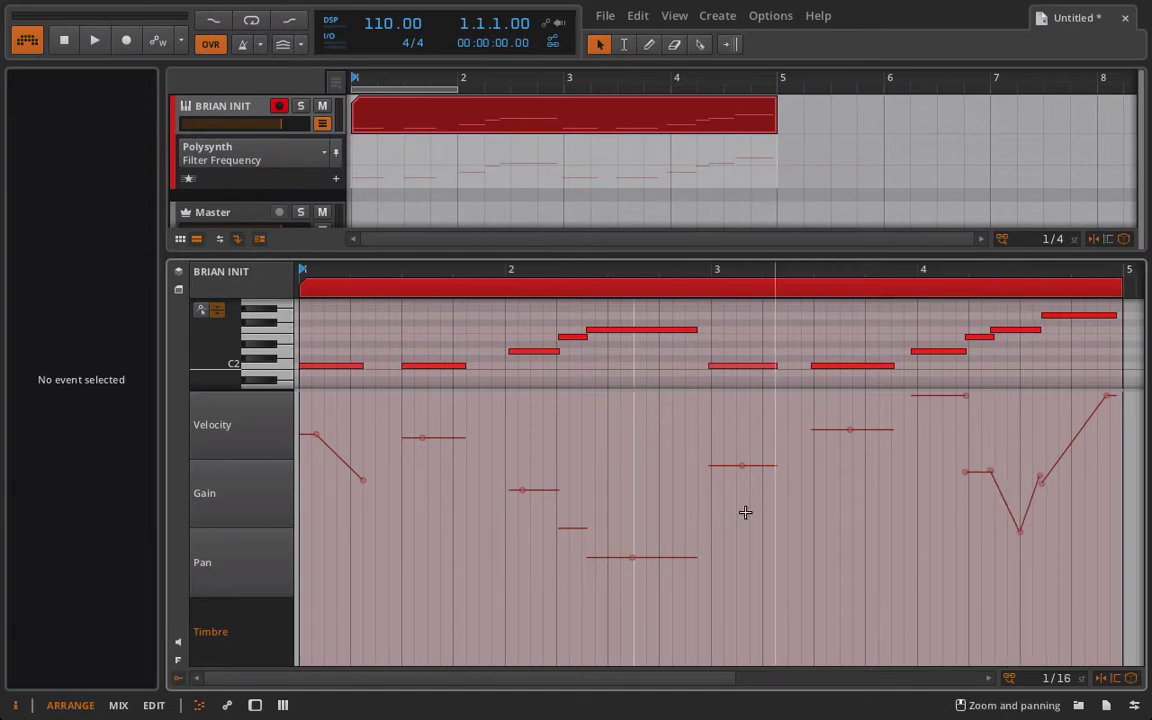
left_click(248, 113)
key("space")
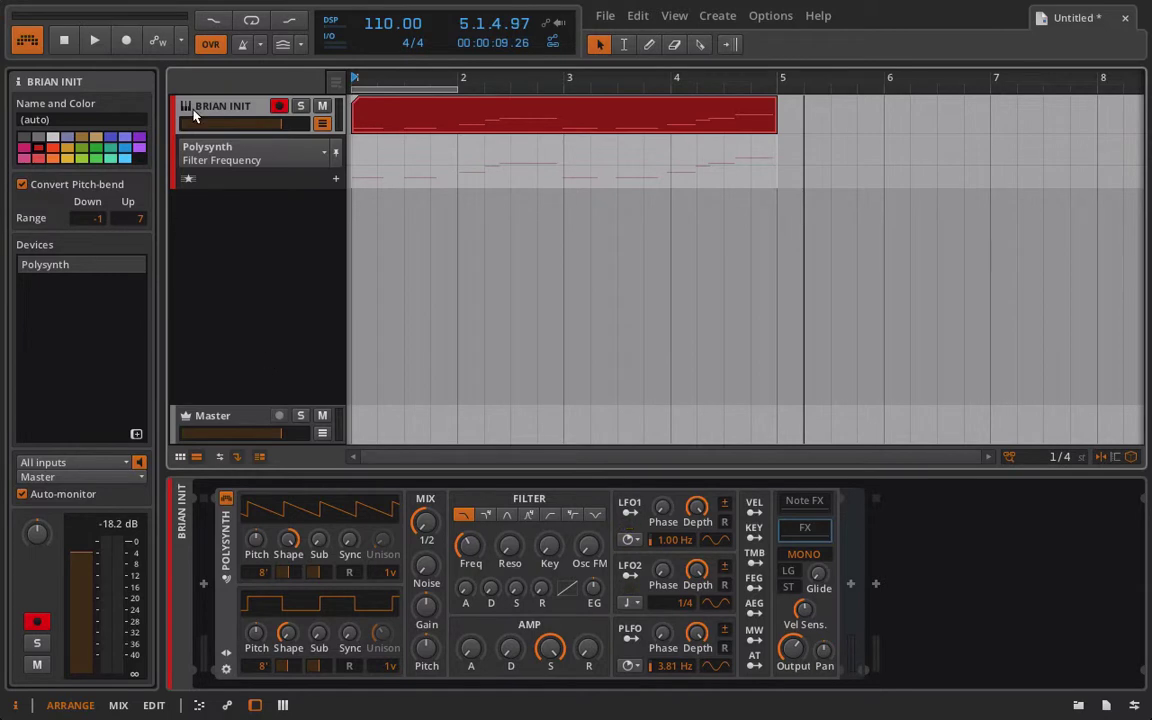
Clear most of the timbre points in the clip, and delete the clip from the BRIAN INIT track
double_click(390, 125)
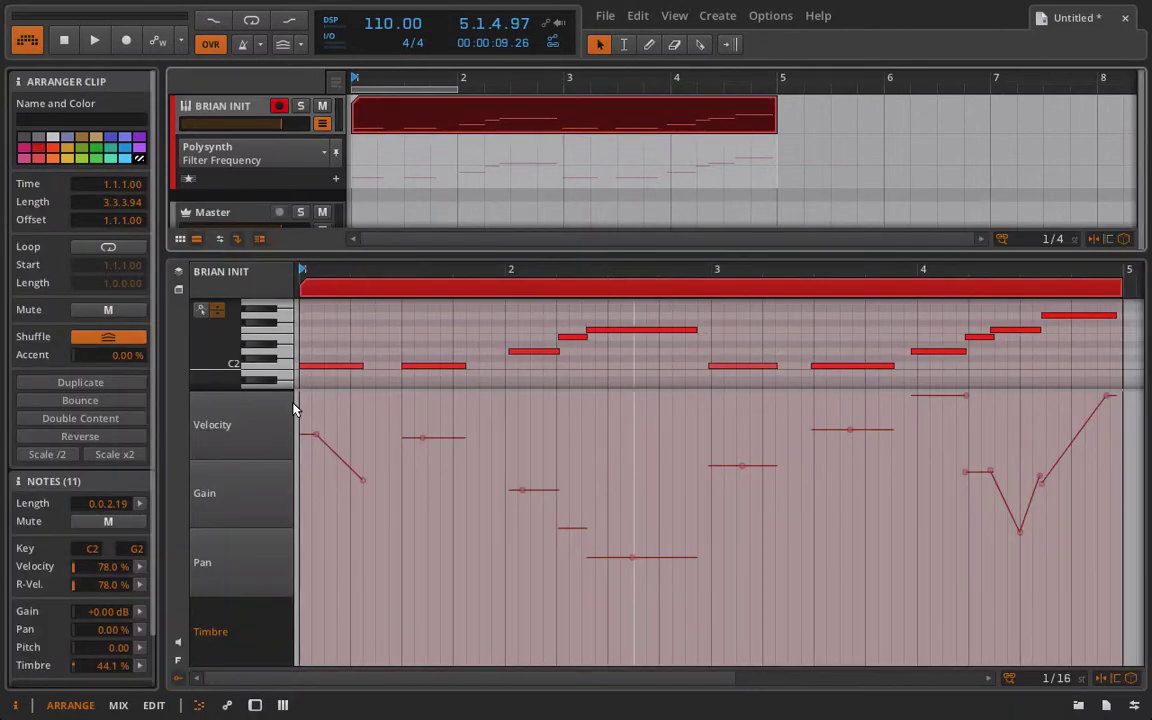
left_click_drag(303, 404, 1052, 586)
key("Delete")
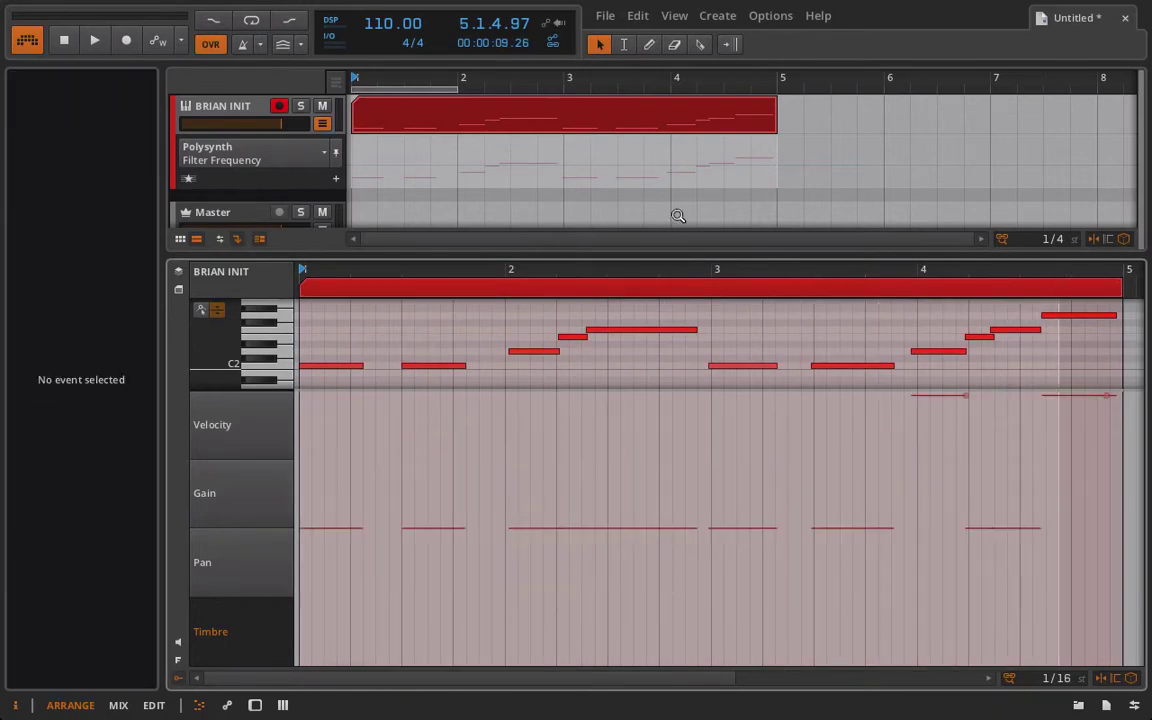
left_click(576, 110)
key("Delete")
Show the BRIAN INIT track's Polysynth, raise the filter frequency, and map the modulation wheel to it at -131.08
left_click(205, 106)
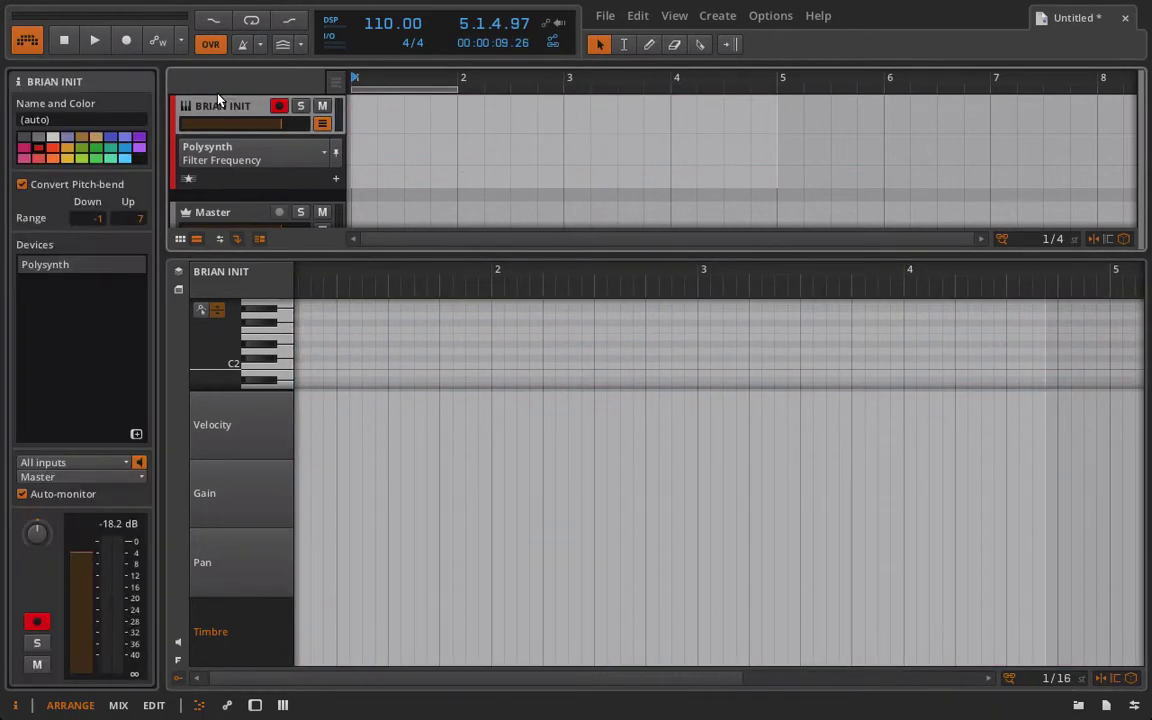
key("d")
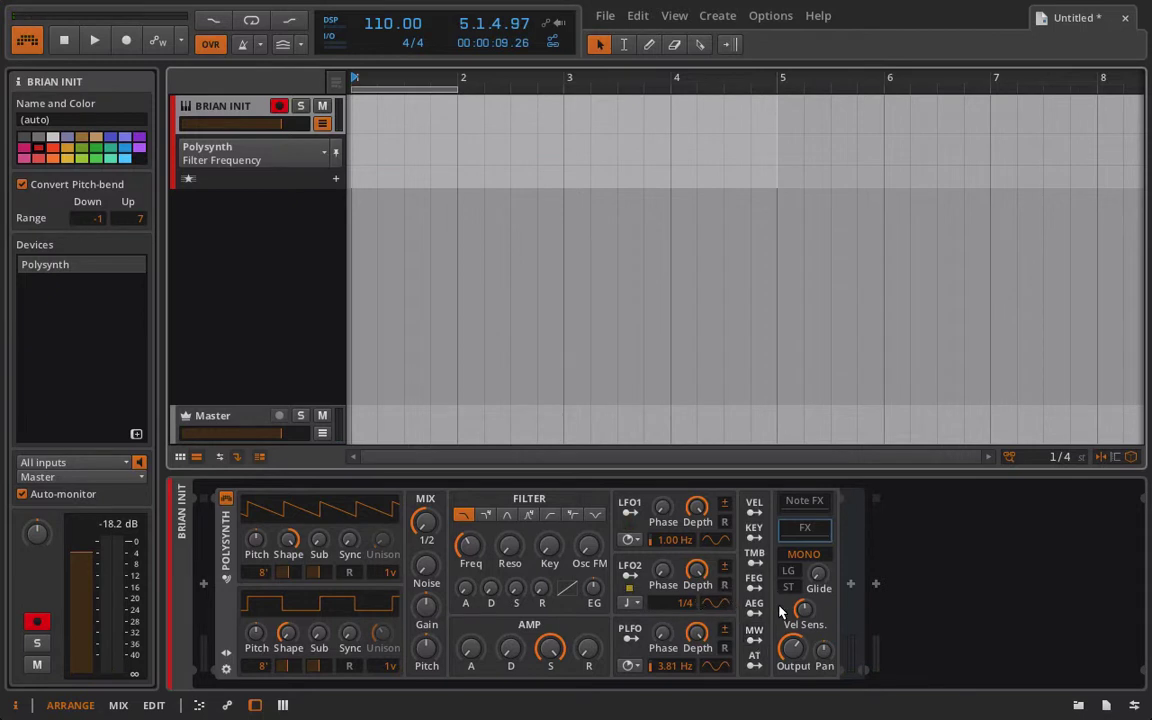
left_click_drag(470, 545, 470, 525)
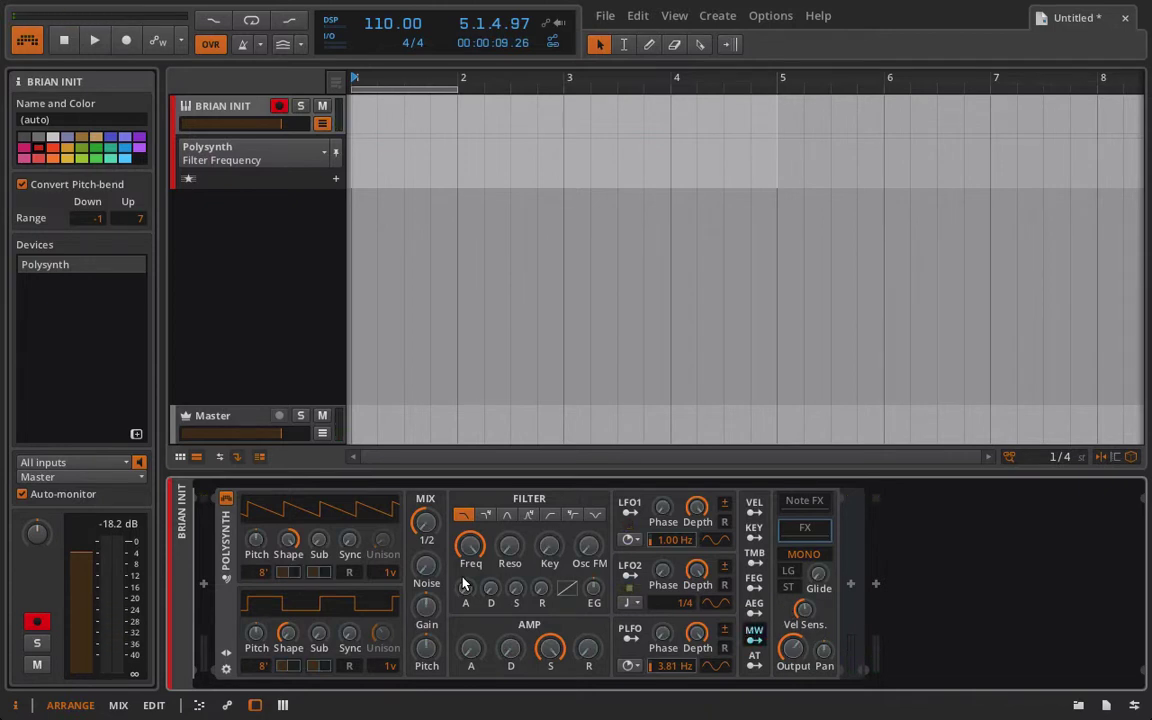
left_click_drag(470, 545, 470, 580)
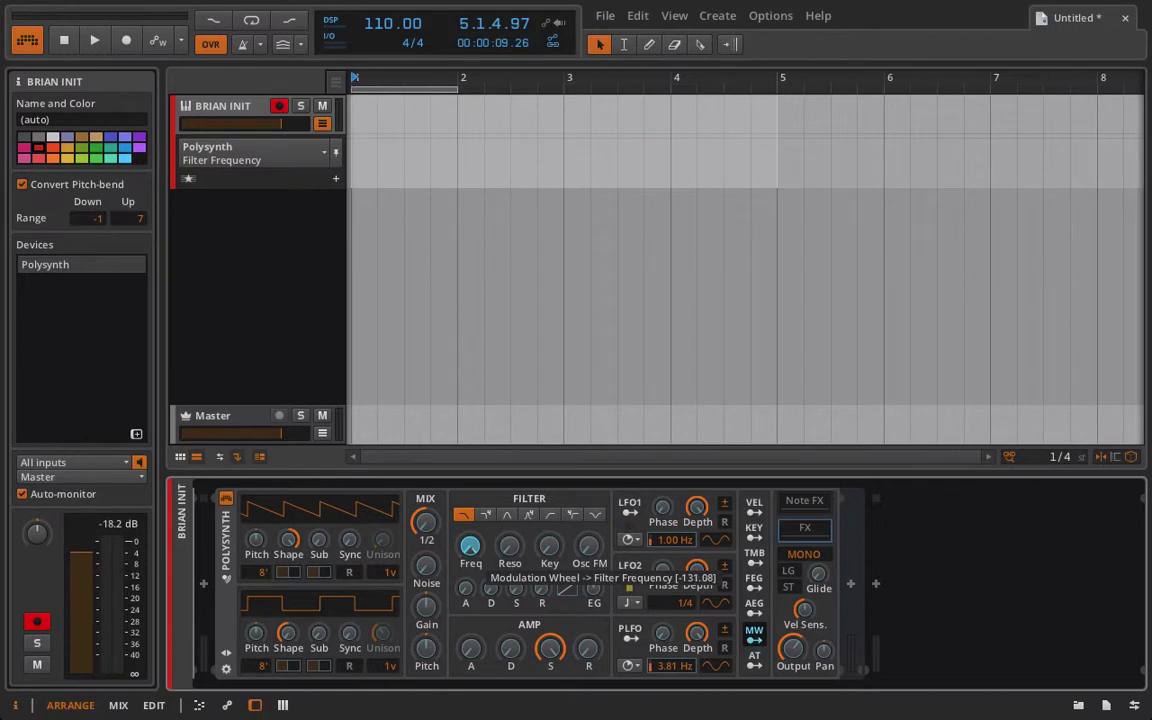
left_click(757, 636)
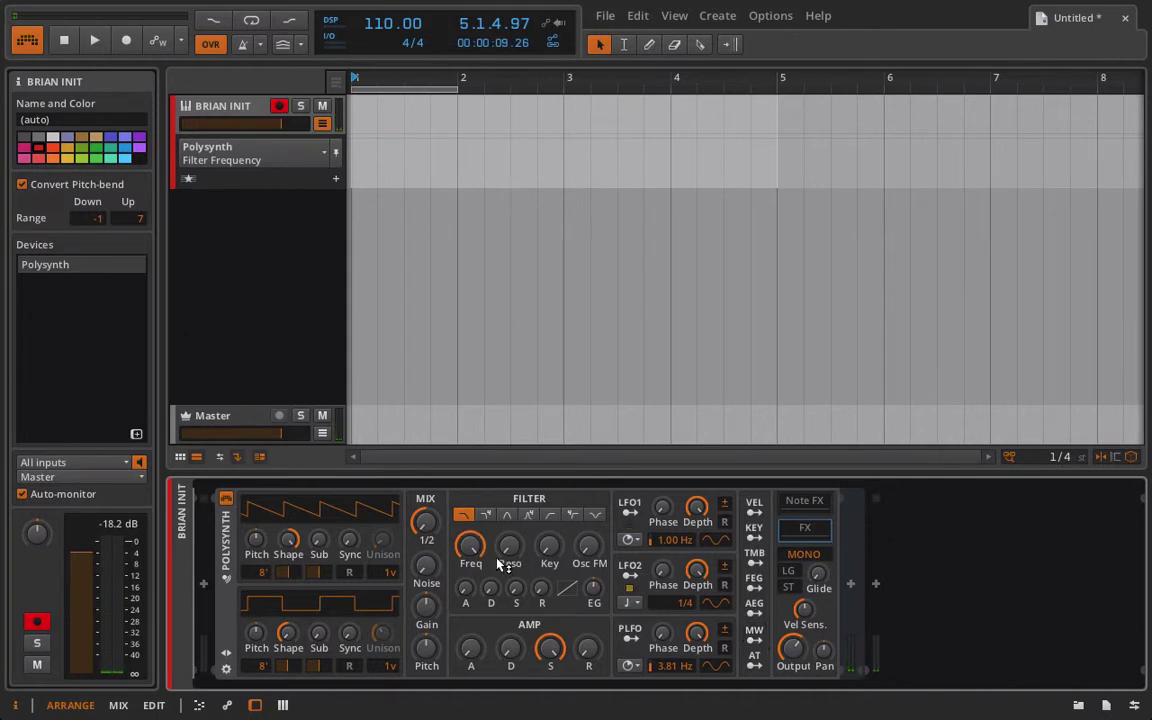
Record a held note of nearly three bars on the BRIAN INIT track, and delete the recorded clip
right_click(468, 543)
left_click(498, 707)
left_click(126, 40)
left_click(93, 45)
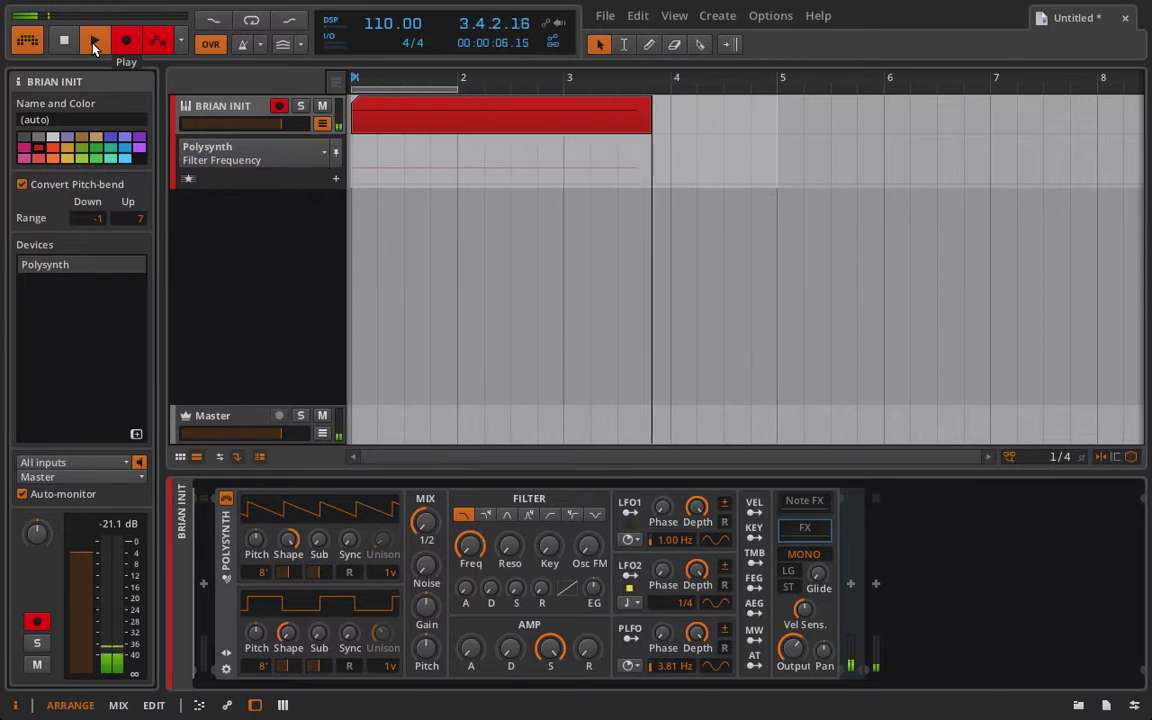
left_click(94, 40)
left_click(406, 130)
key("Delete")
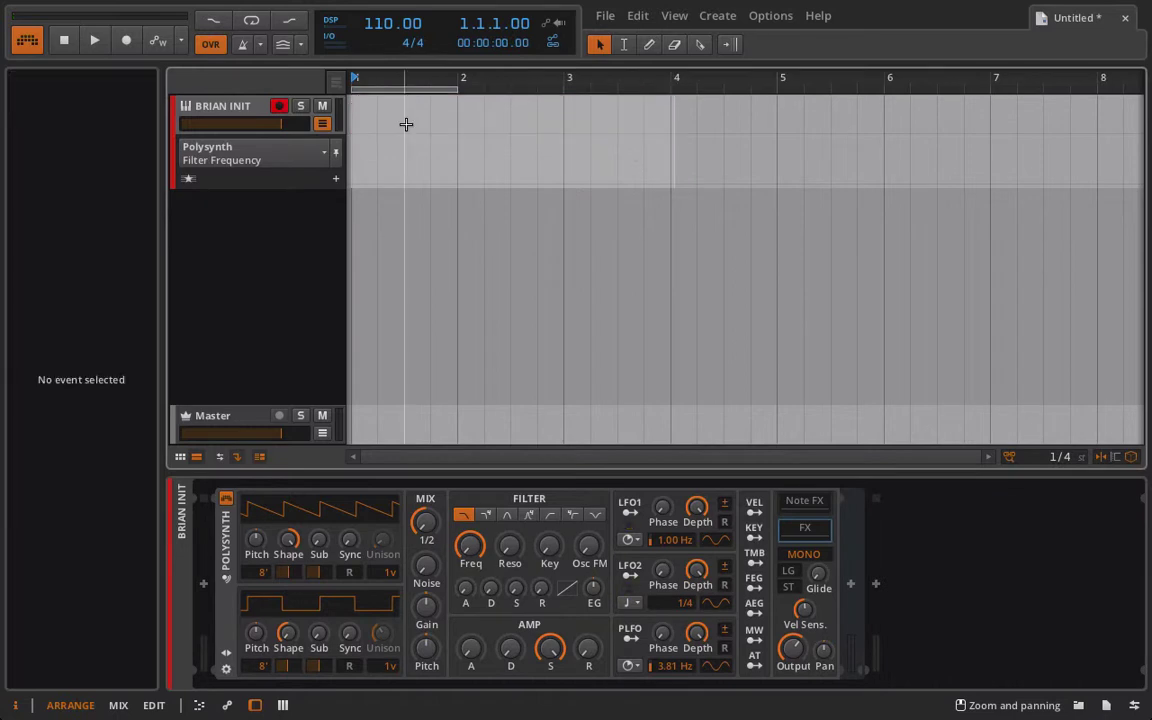
Map the modulation wheel to Polysynth's filter resonance with an amount of +0.35
left_click(754, 631)
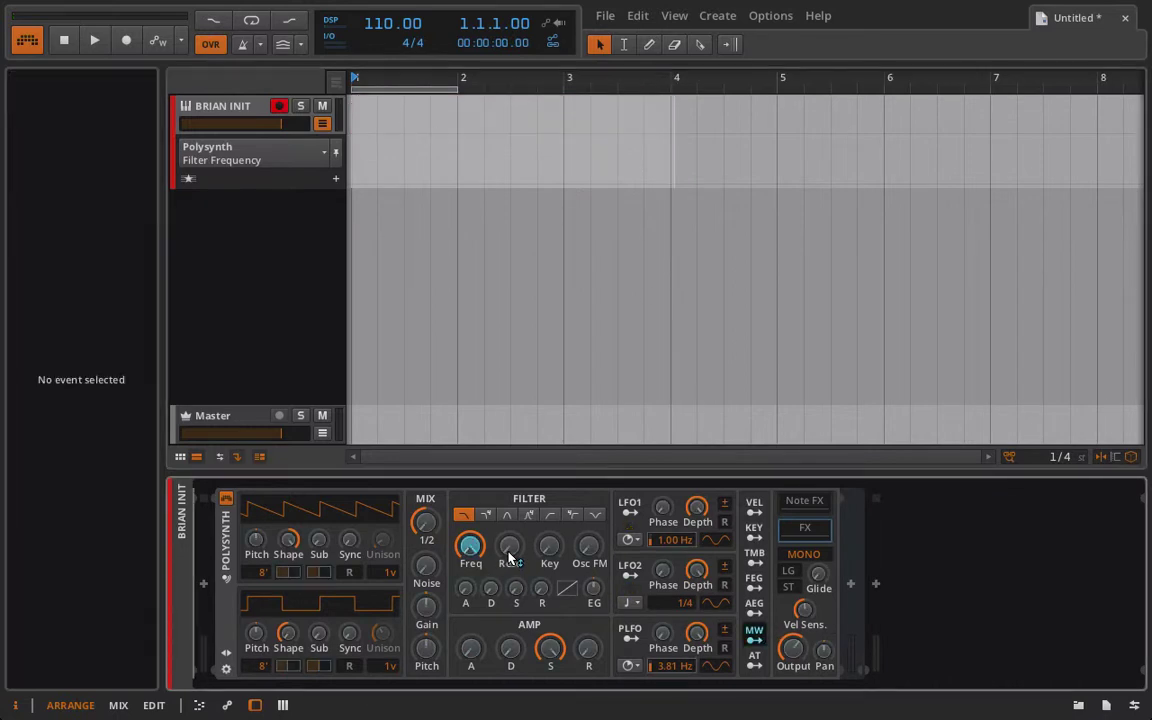
left_click_drag(508, 547, 508, 530)
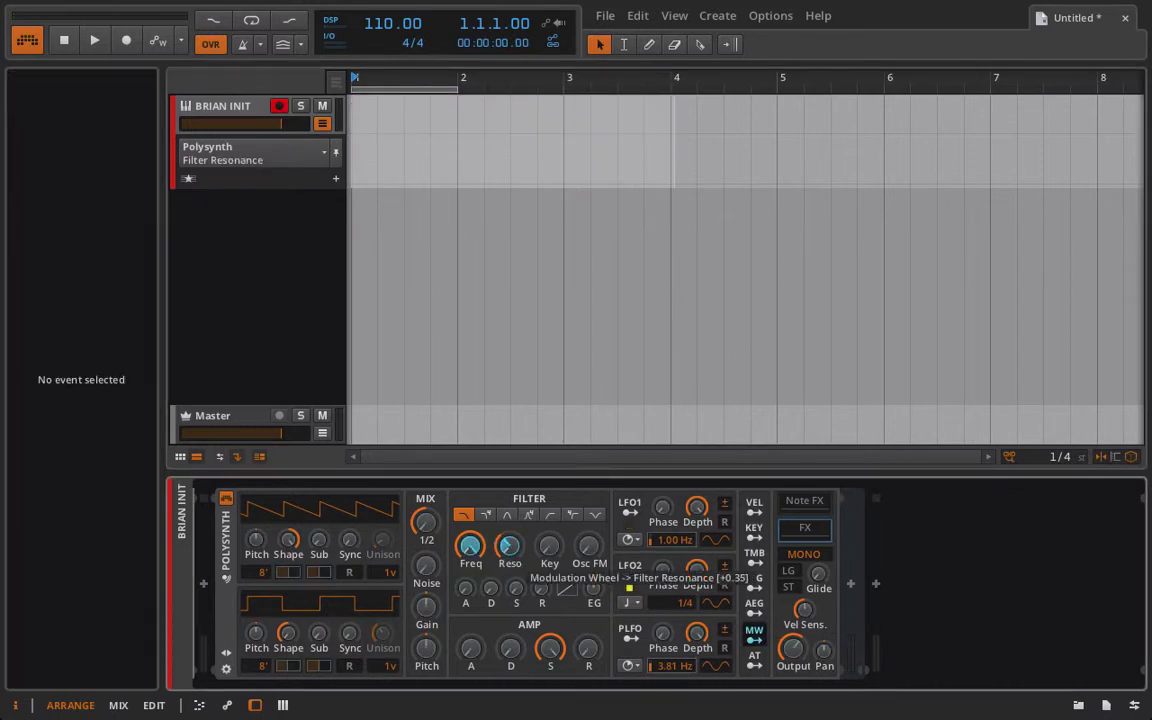
left_click(754, 633)
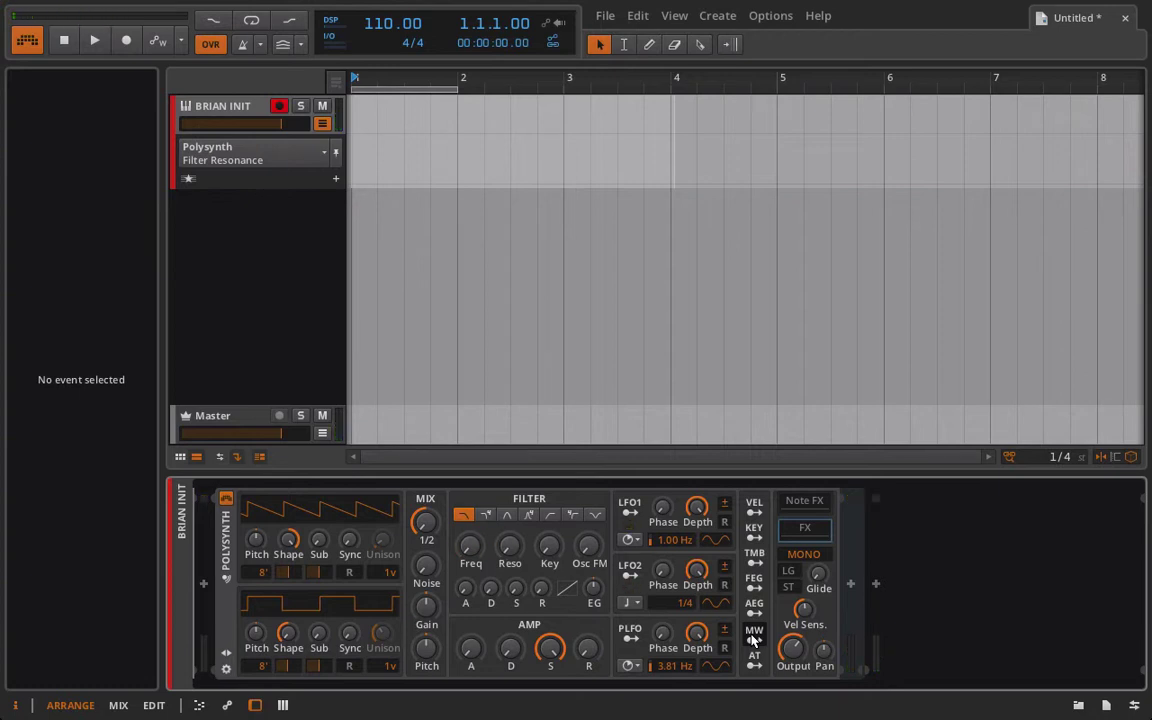
Record a held C2 note of about three bars with modulation wheel movements on the BRIAN INIT track
left_click(123, 40)
left_click(96, 41)
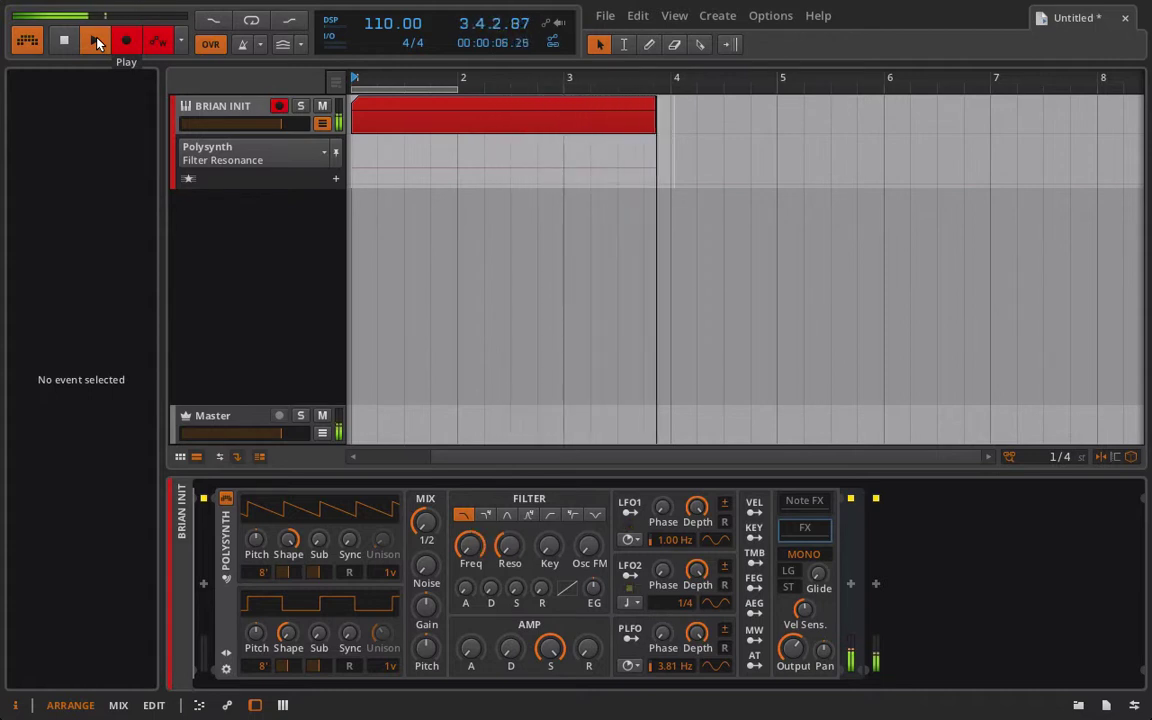
left_click(96, 42)
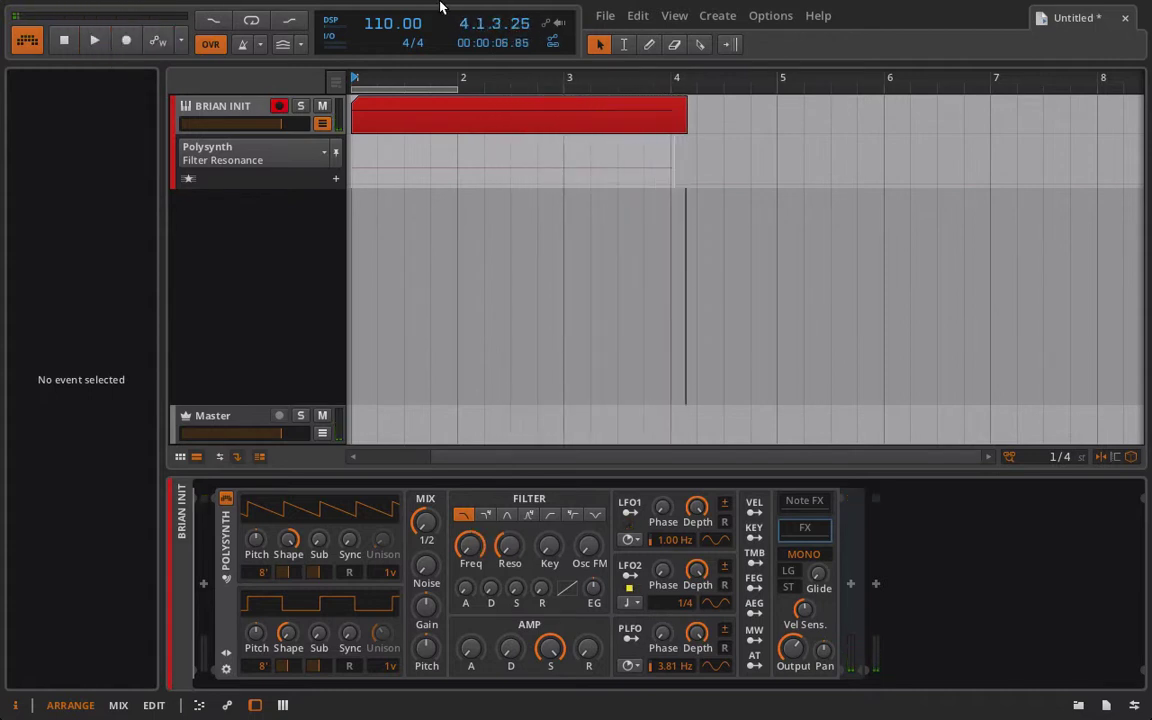
Check the recorded note in the detail editor, and show the BRIAN INIT track's CC1 automation
double_click(419, 113)
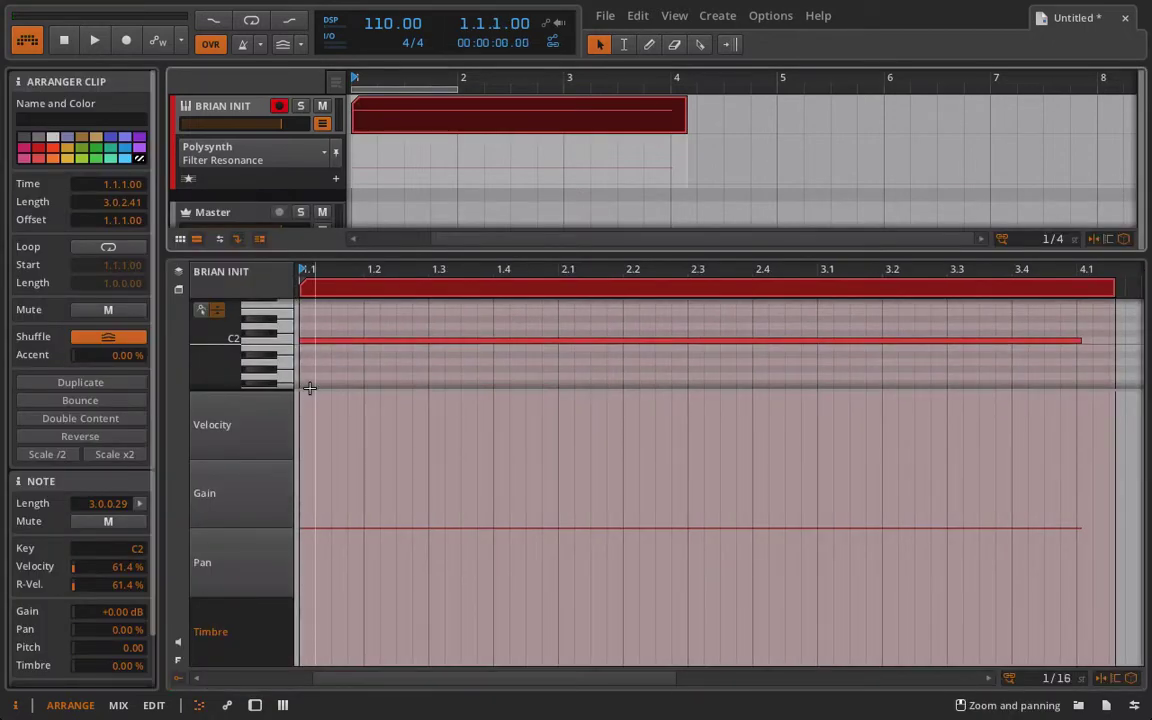
left_click_drag(309, 388, 311, 660)
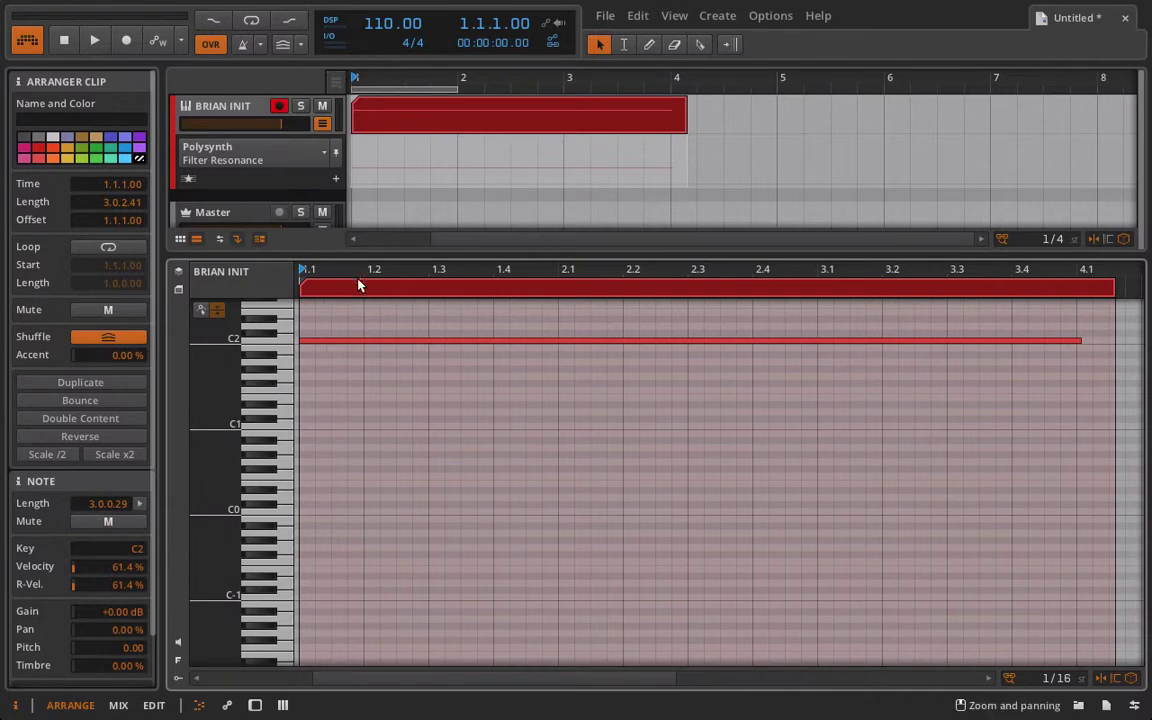
left_click(268, 115)
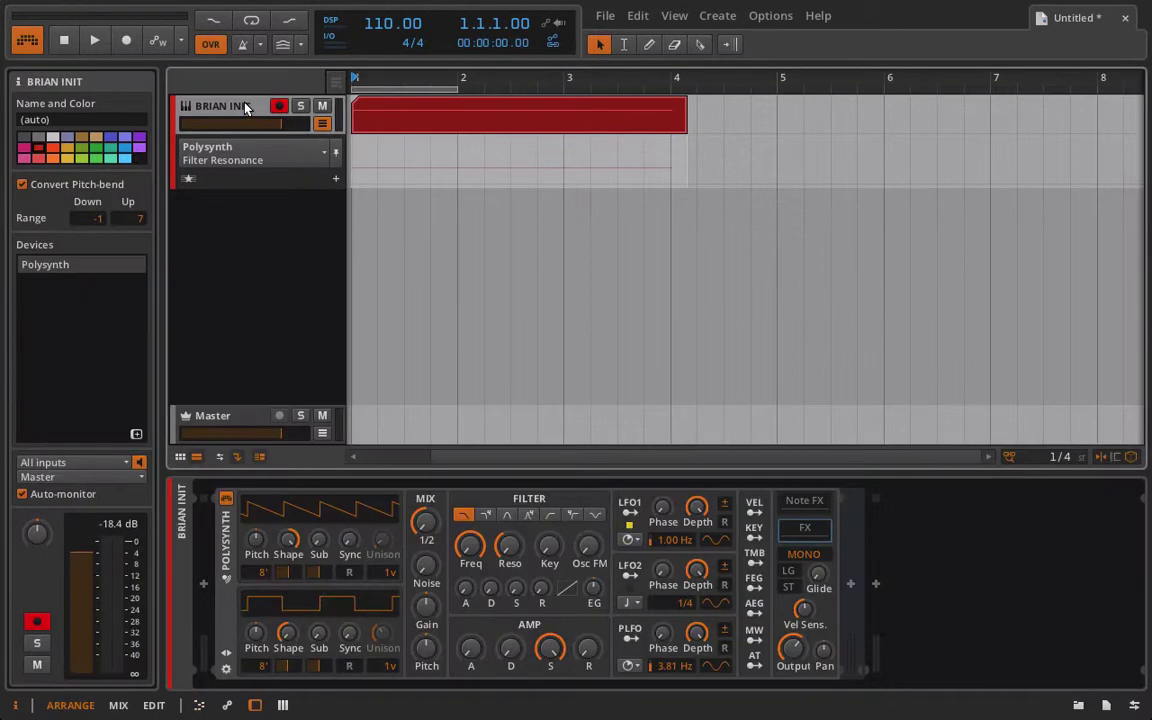
left_click(321, 169)
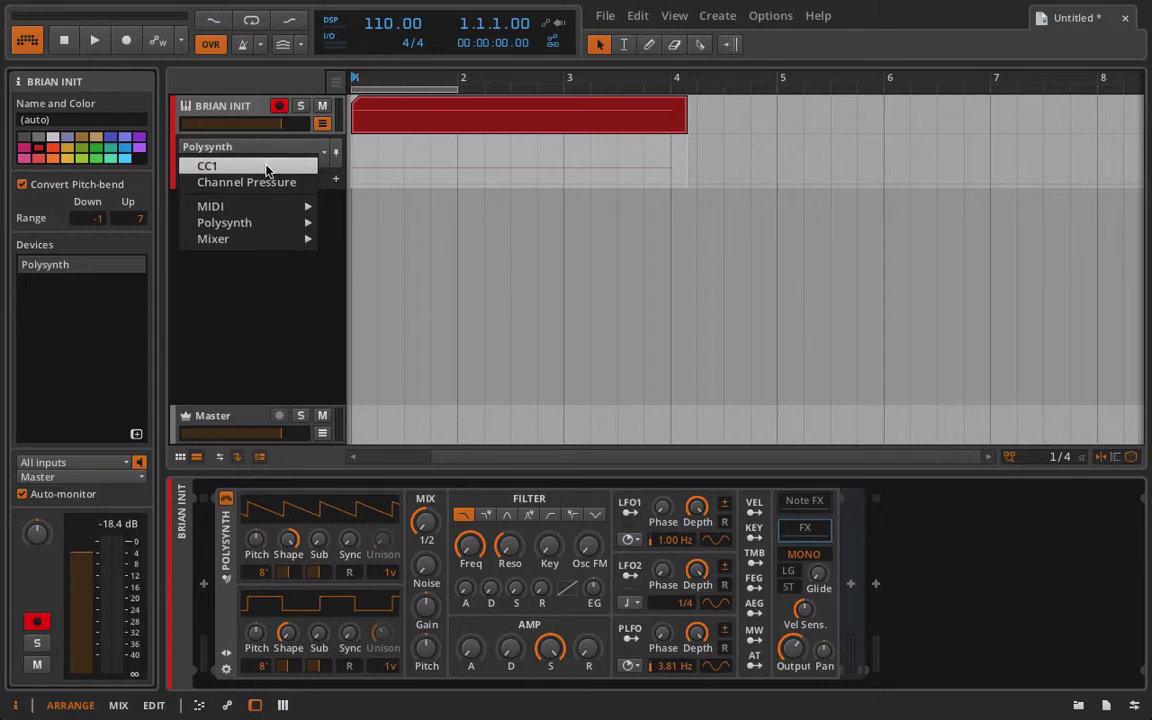
left_click(268, 170)
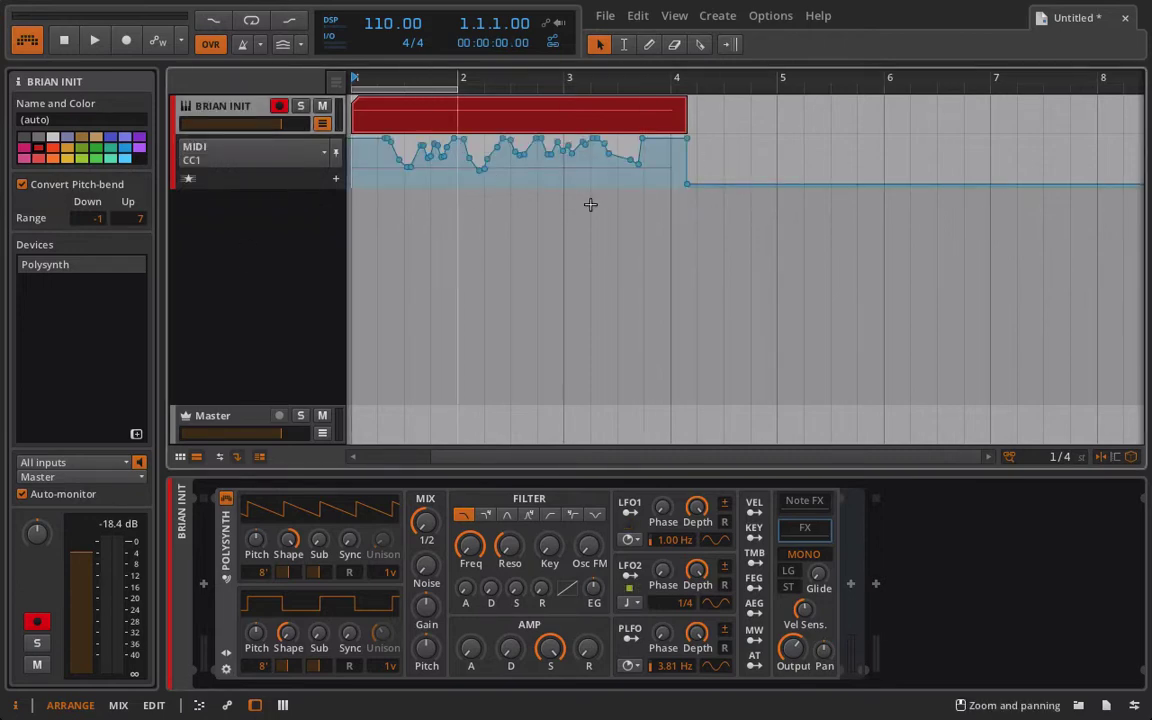
During playback, flatten the last CC1 dip to a point at 84.1 %, remove the upper point at the clip's end, and restart playback
key("space")
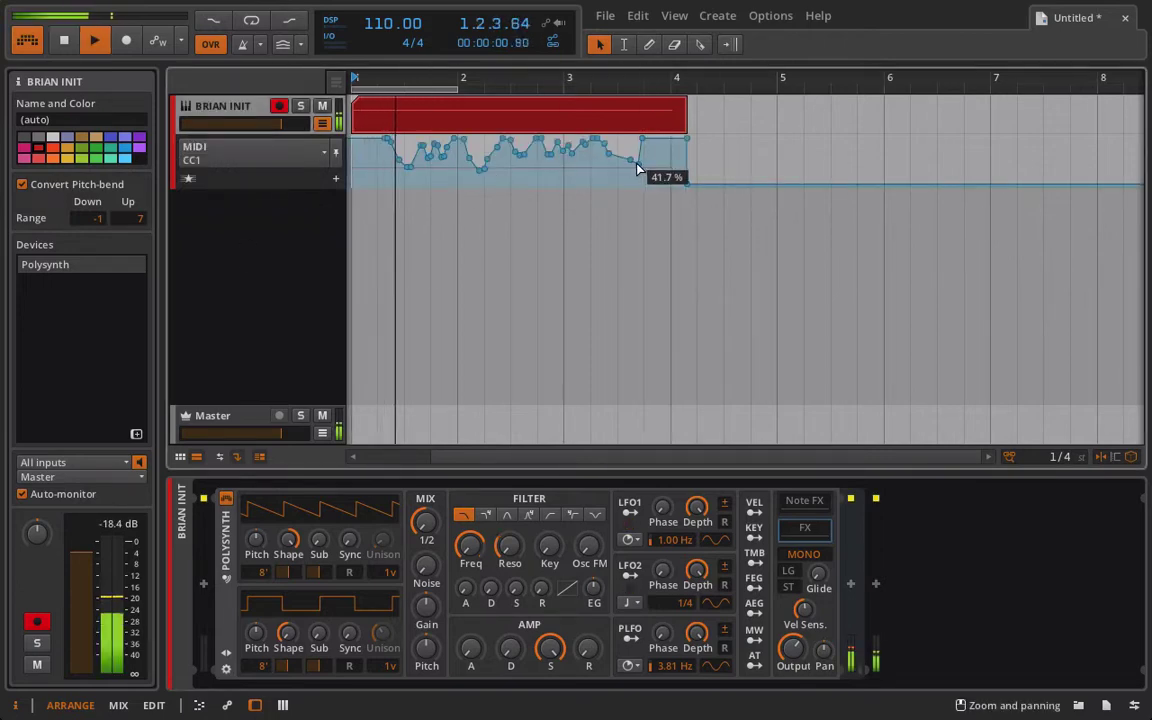
left_click(638, 159)
left_click(630, 160)
left_click_drag(630, 160, 617, 146)
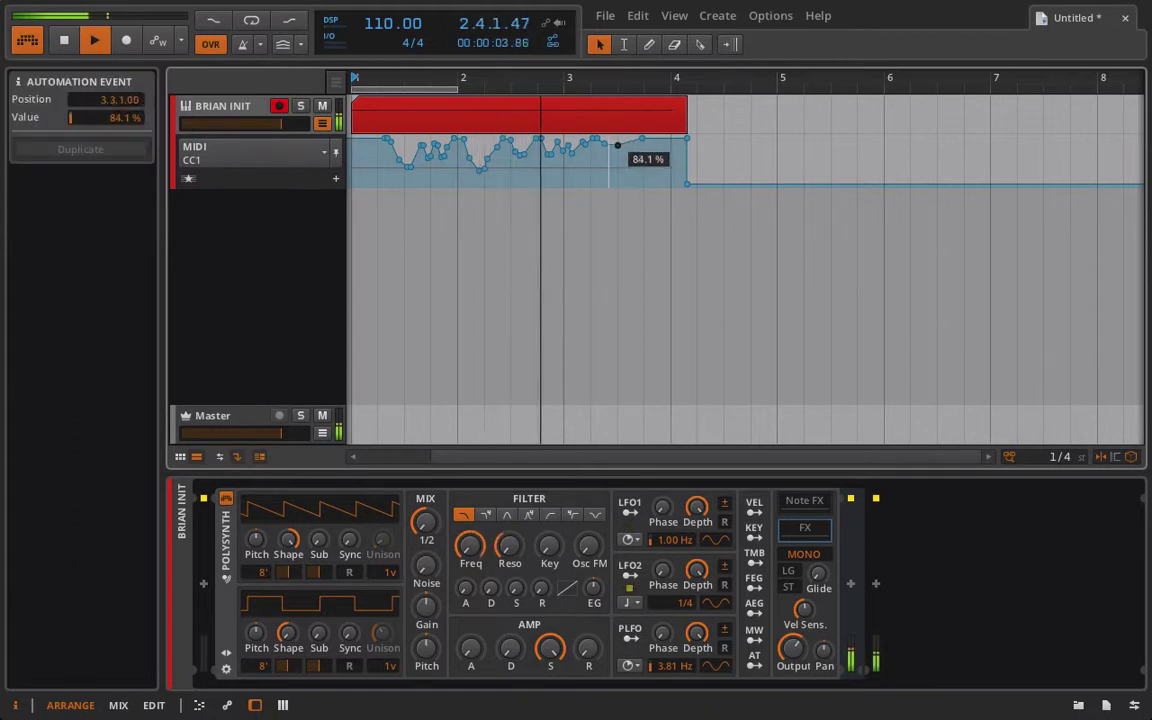
left_click(687, 143)
key("space")
key("space")
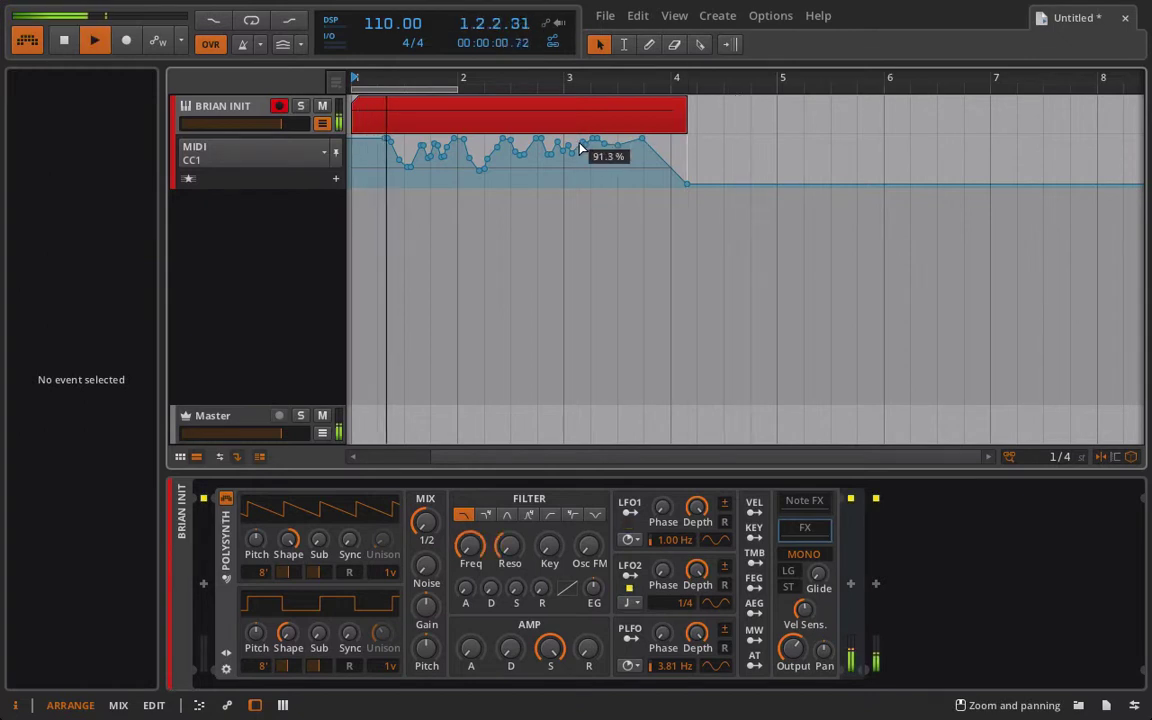
Lower one CC1 automation point early in bar 2 and another early in bar 3 to 0 % during playback
left_click_drag(477, 177, 487, 184)
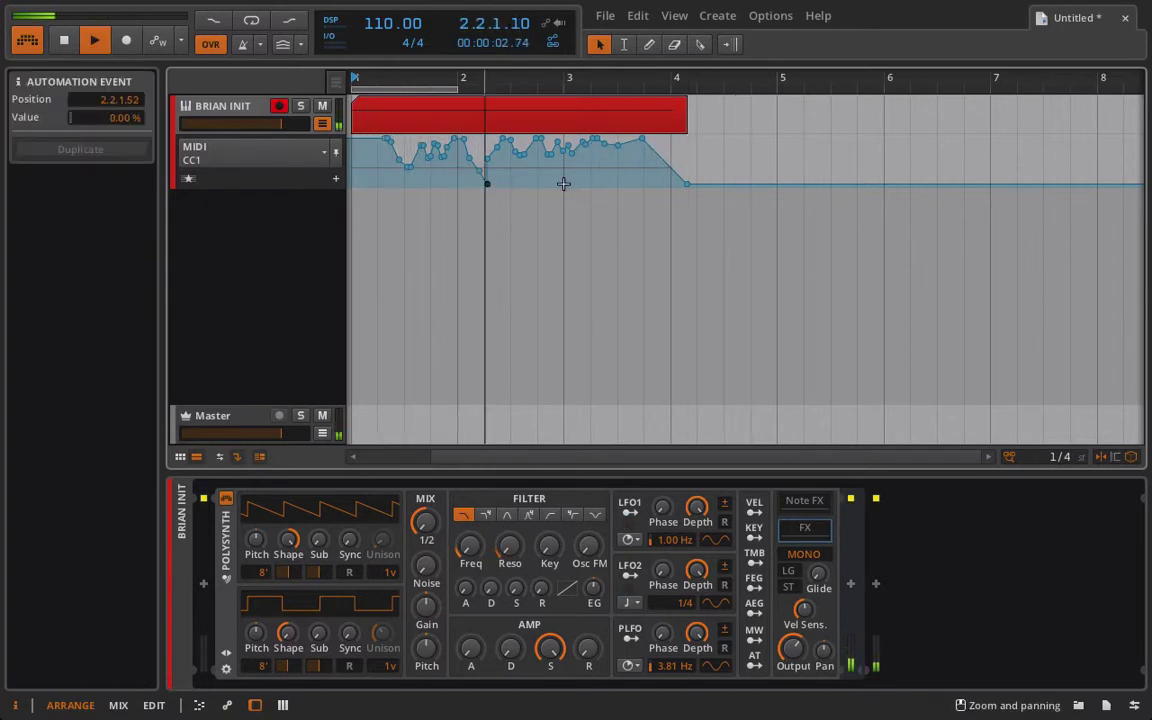
left_click_drag(582, 143, 774, 183)
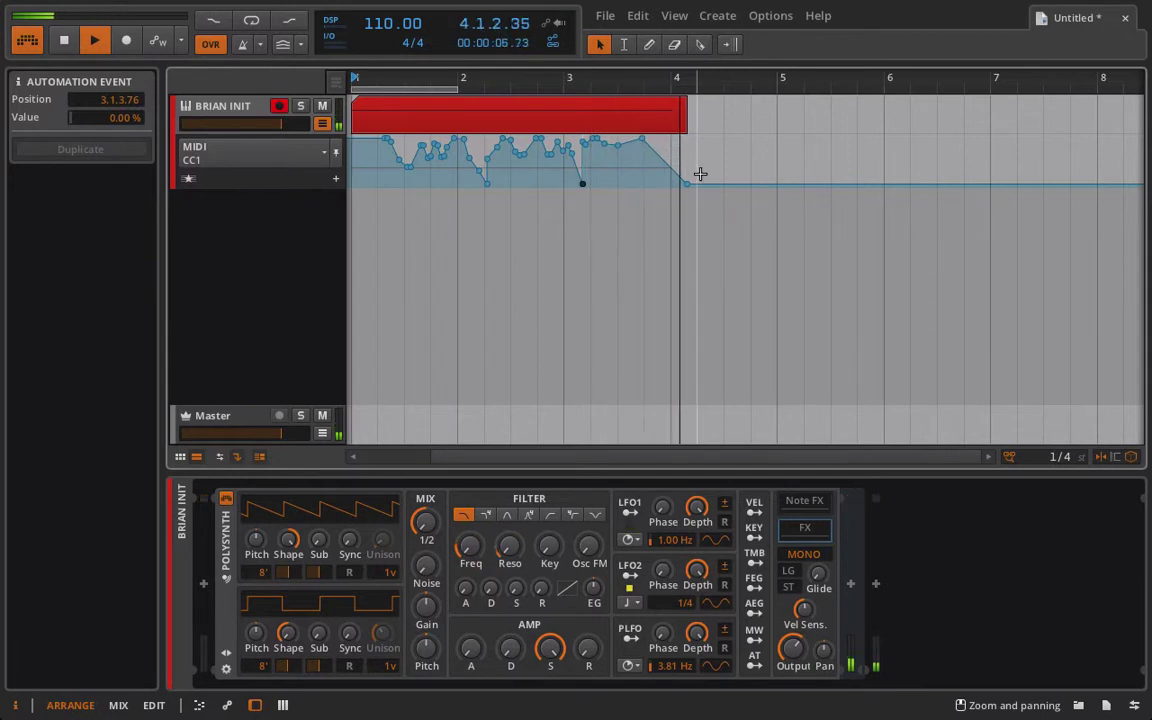
key("space")
Delete the recorded clip and its CC1 automation from the BRIAN INIT track
left_click(510, 110)
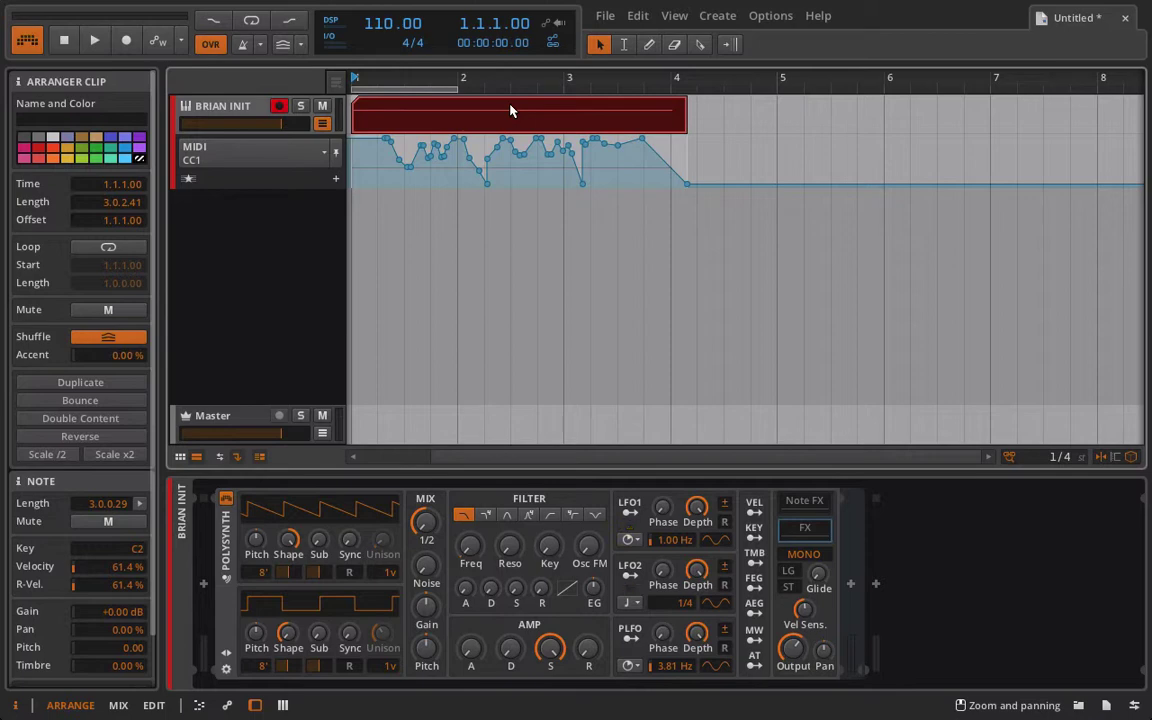
key("Delete")
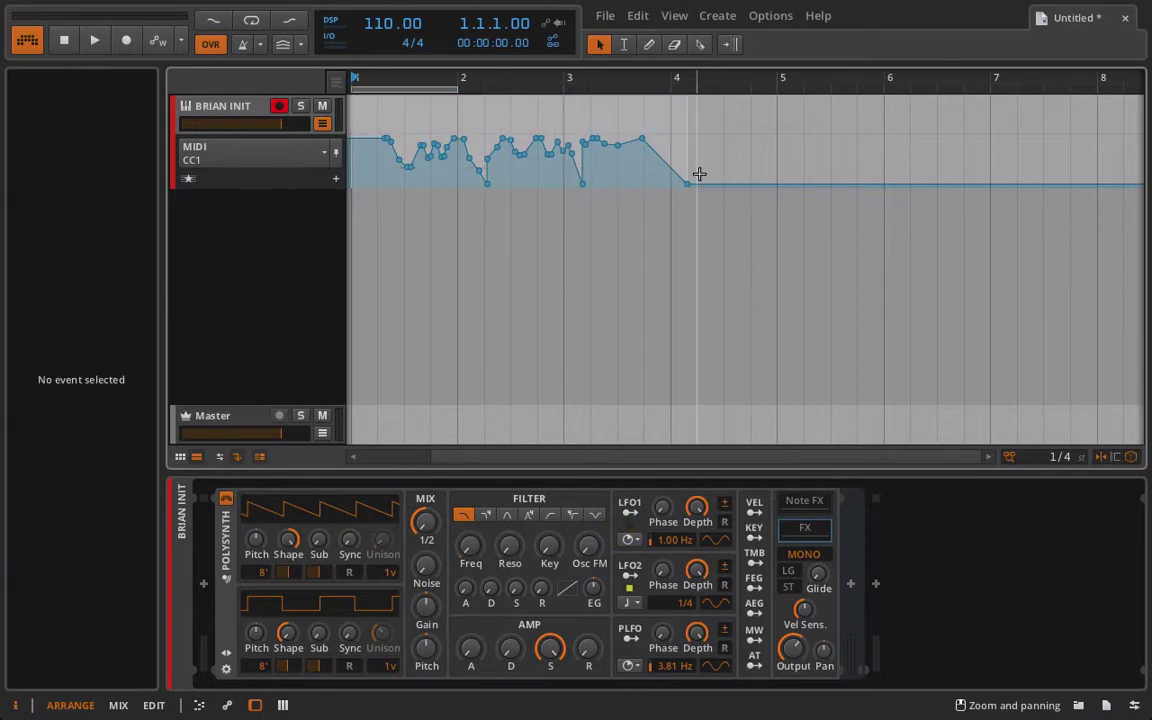
left_click_drag(699, 174, 713, 217)
key("Delete")
key("Delete")
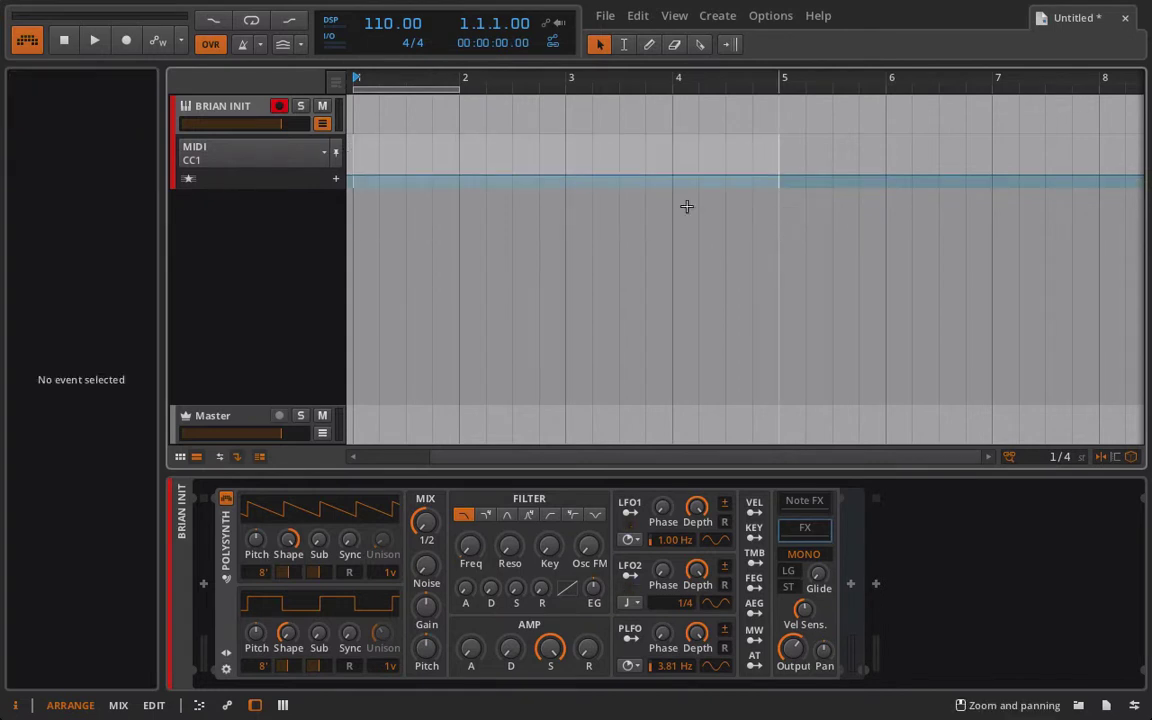
Hide the track's automation lane, and clear the modulation wheel and timbre modulations from the filter frequency and the modulation from the resonance
left_click(322, 126)
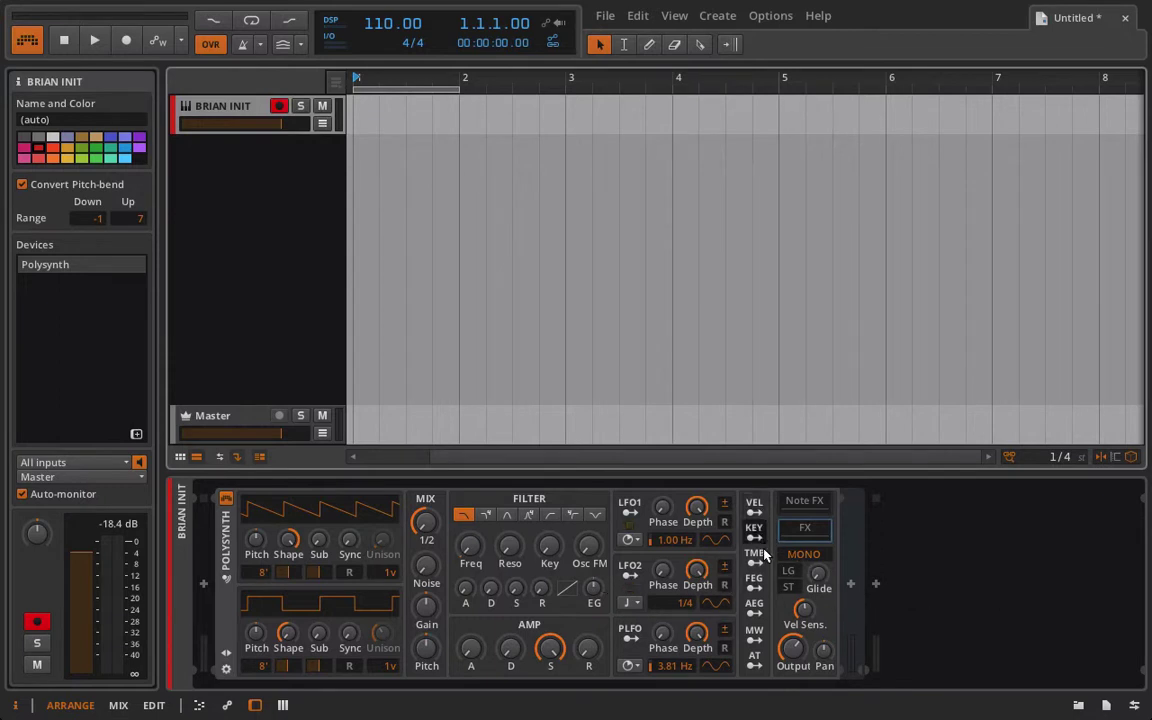
right_click(466, 542)
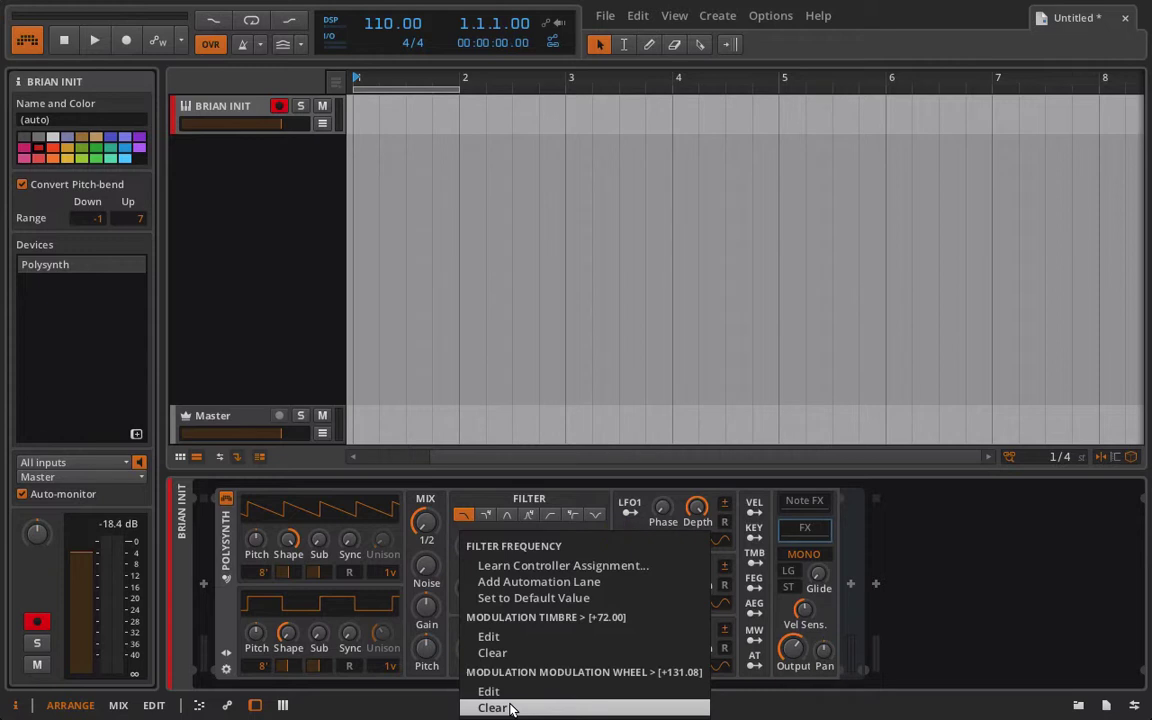
left_click(510, 708)
right_click(476, 562)
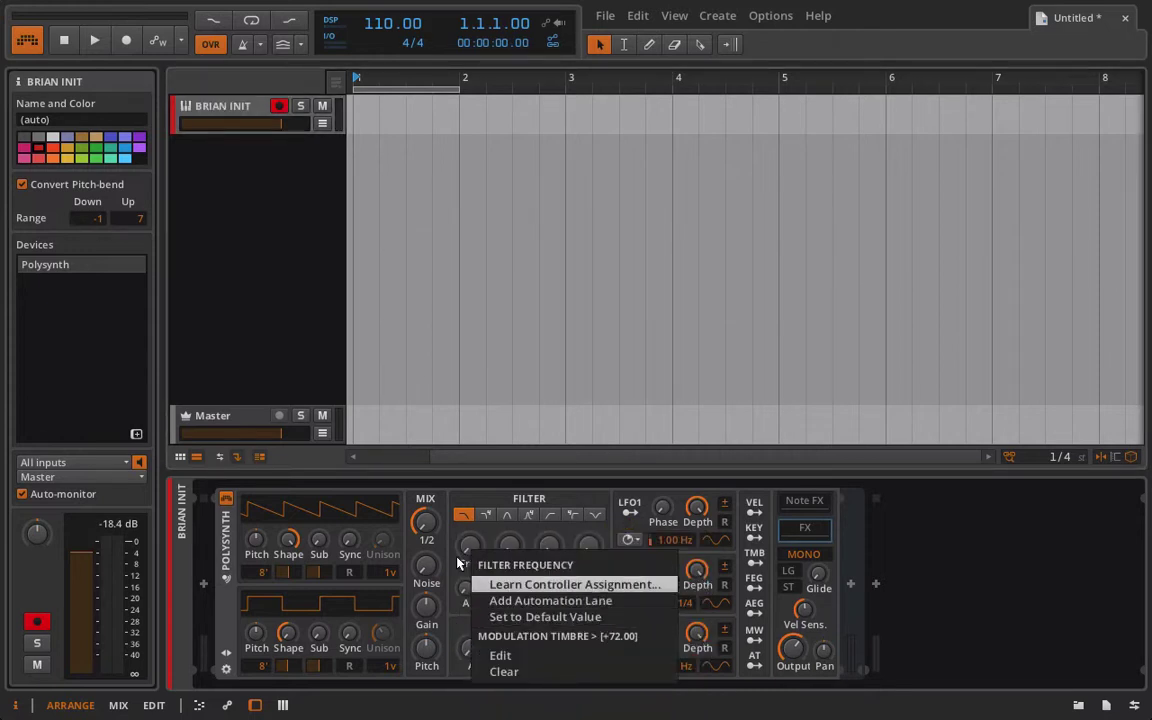
left_click(495, 671)
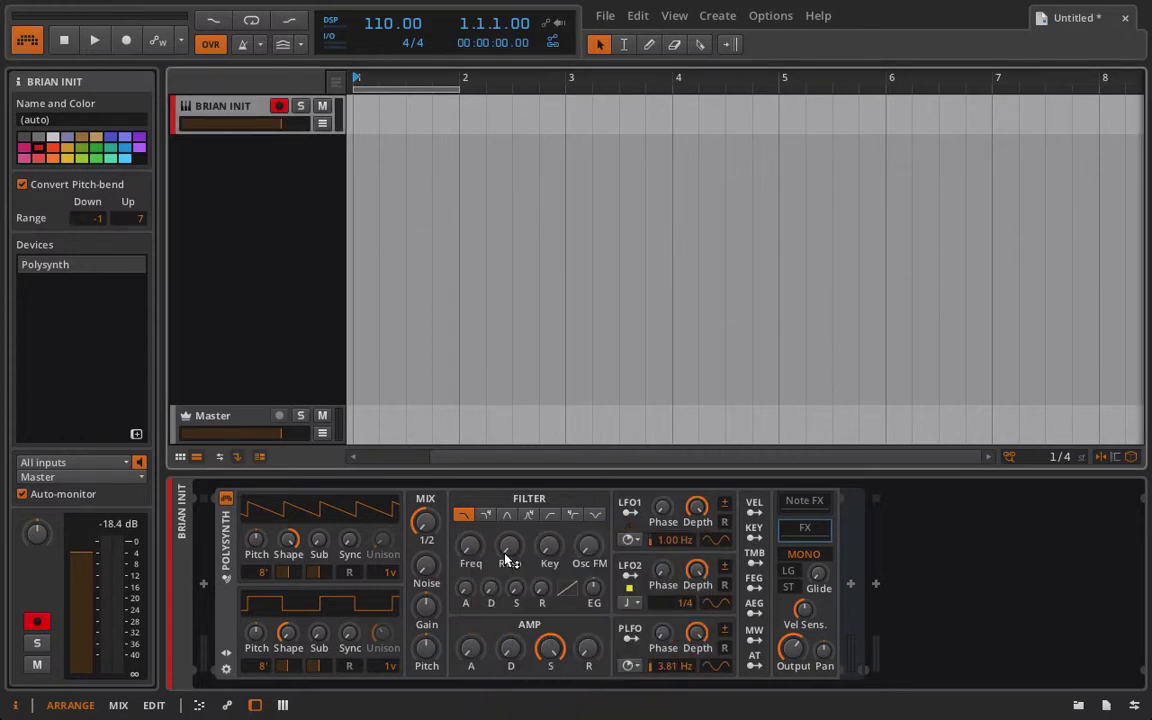
right_click(508, 561)
left_click(522, 667)
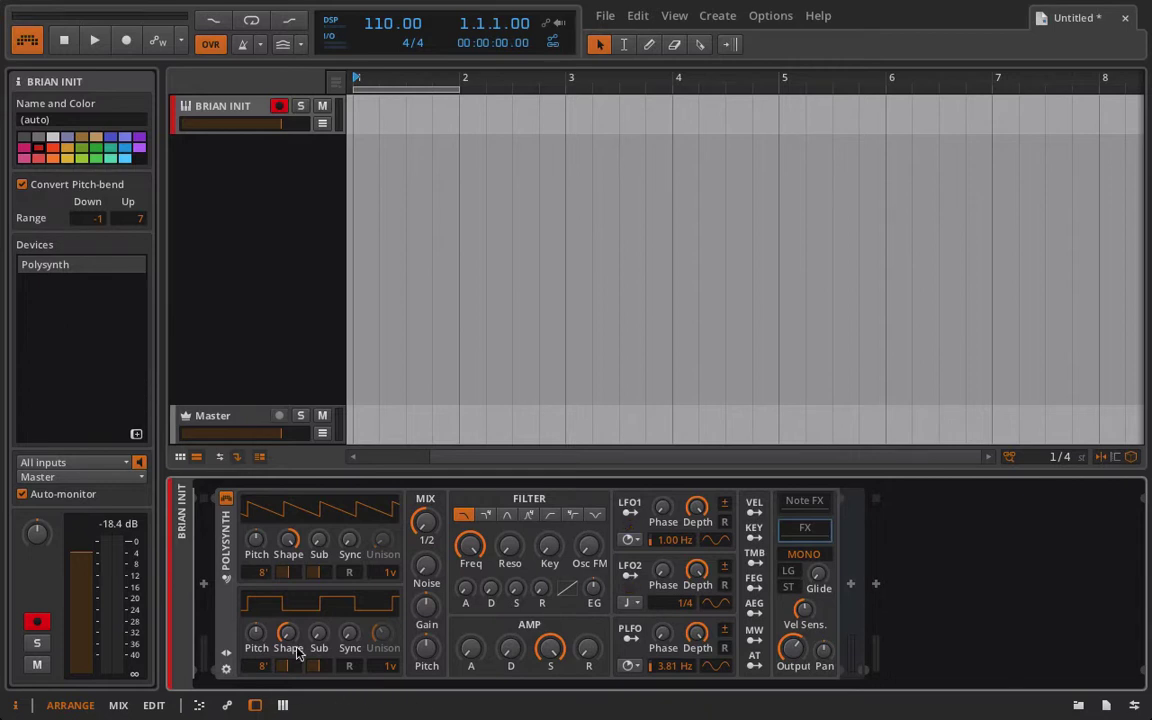
Lower the filter frequency, and map aftertouch to it at +44.00 and to the first oscillator's Shape, Sub and Sync
left_click_drag(470, 548, 470, 610)
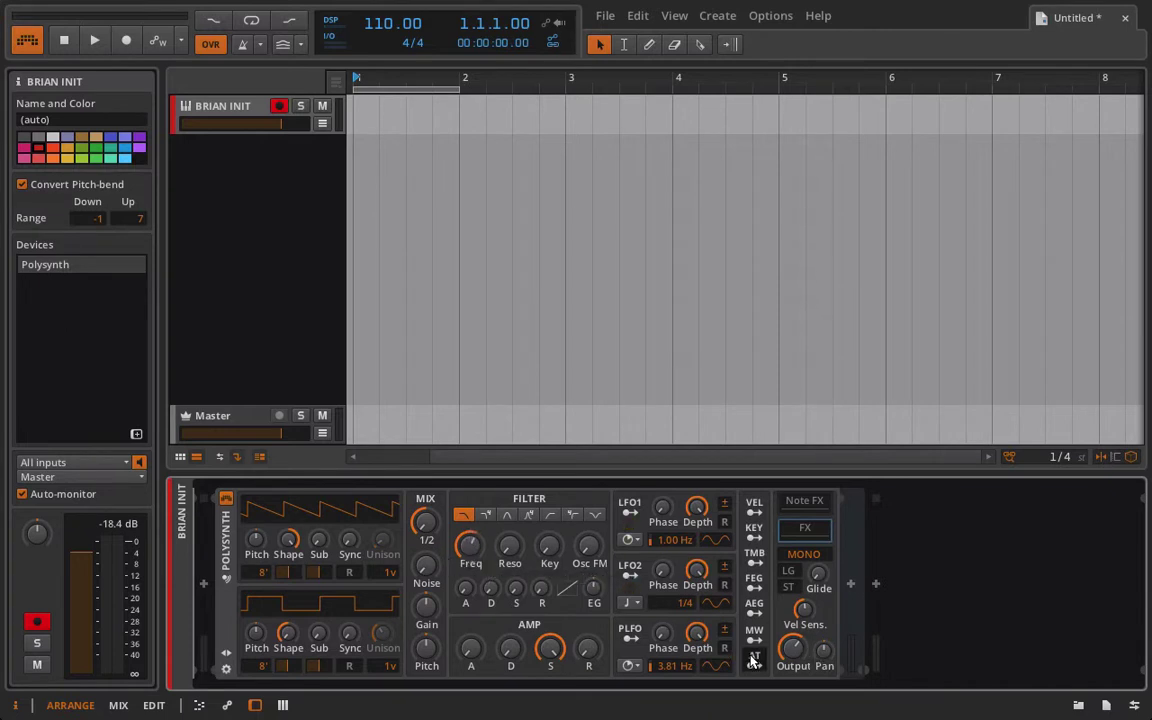
left_click_drag(469, 546, 469, 520)
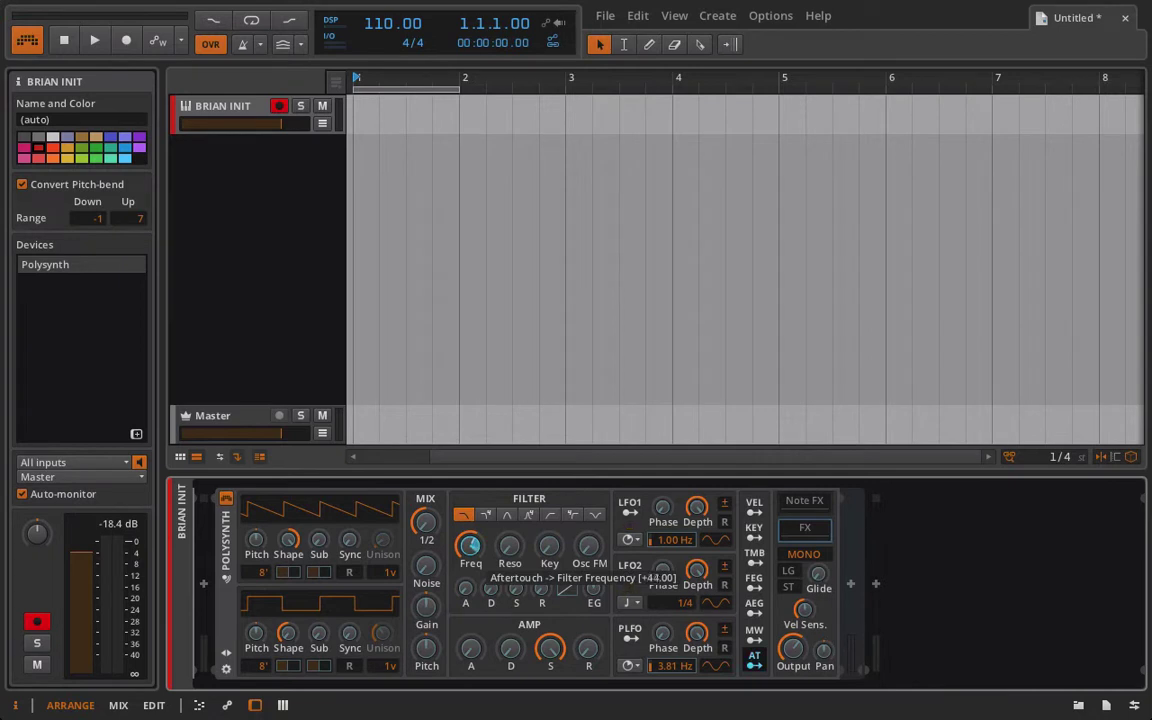
left_click_drag(288, 540, 349, 525)
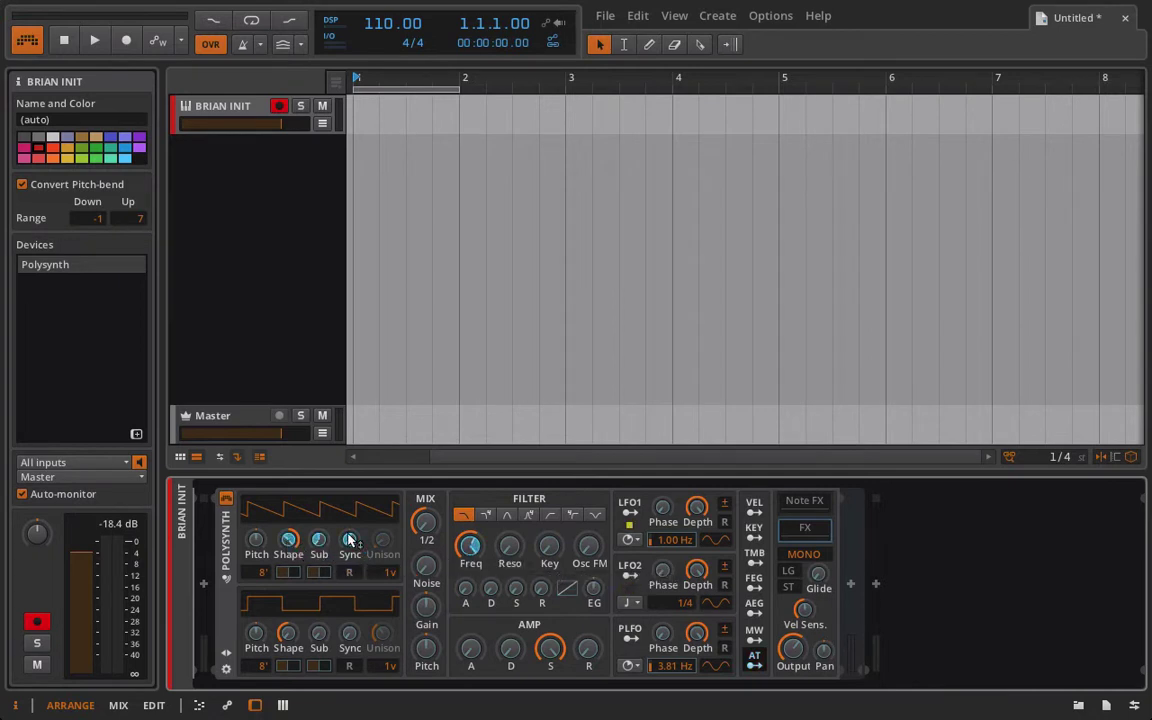
left_click(755, 659)
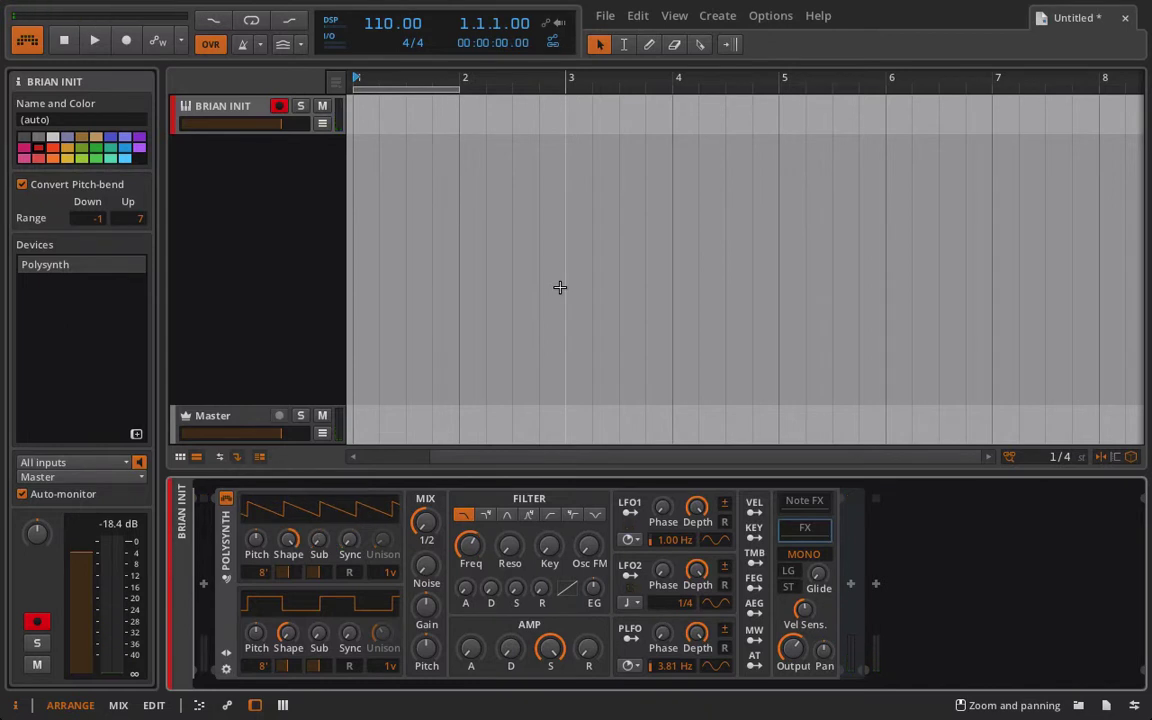
Record a five-note phrase of nearly five bars on the BRIAN INIT track, and check its notes and timbre in the detail editor
left_click(128, 42)
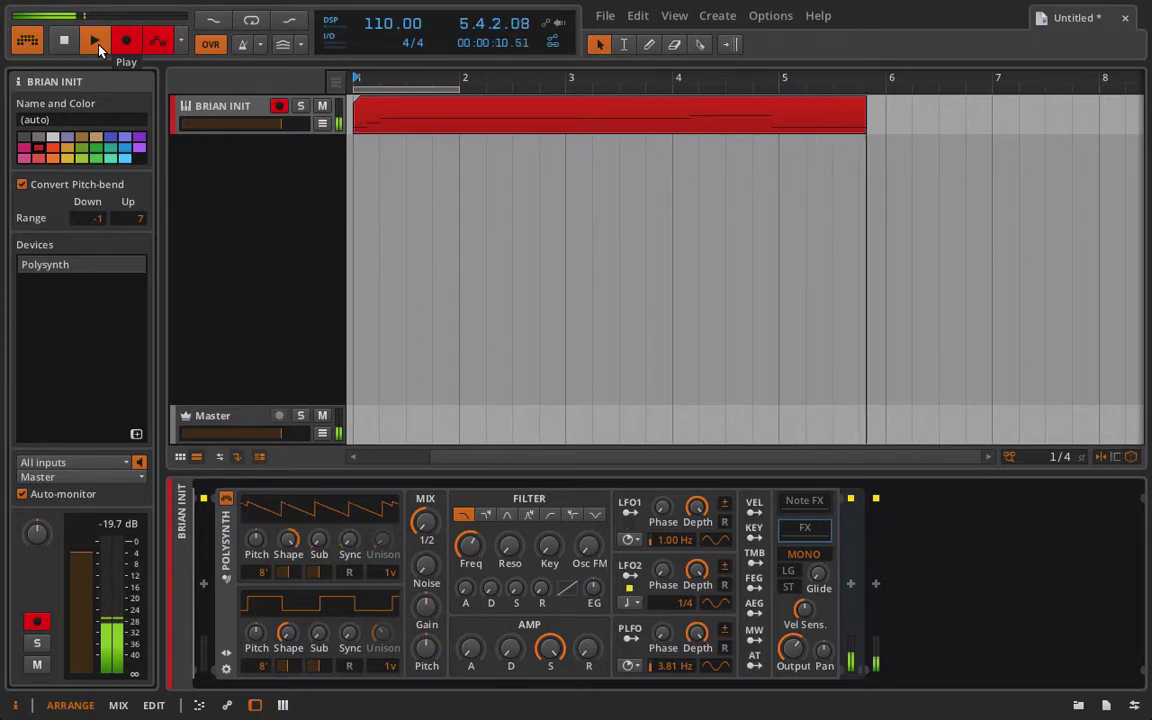
left_click(96, 42)
left_click(418, 105)
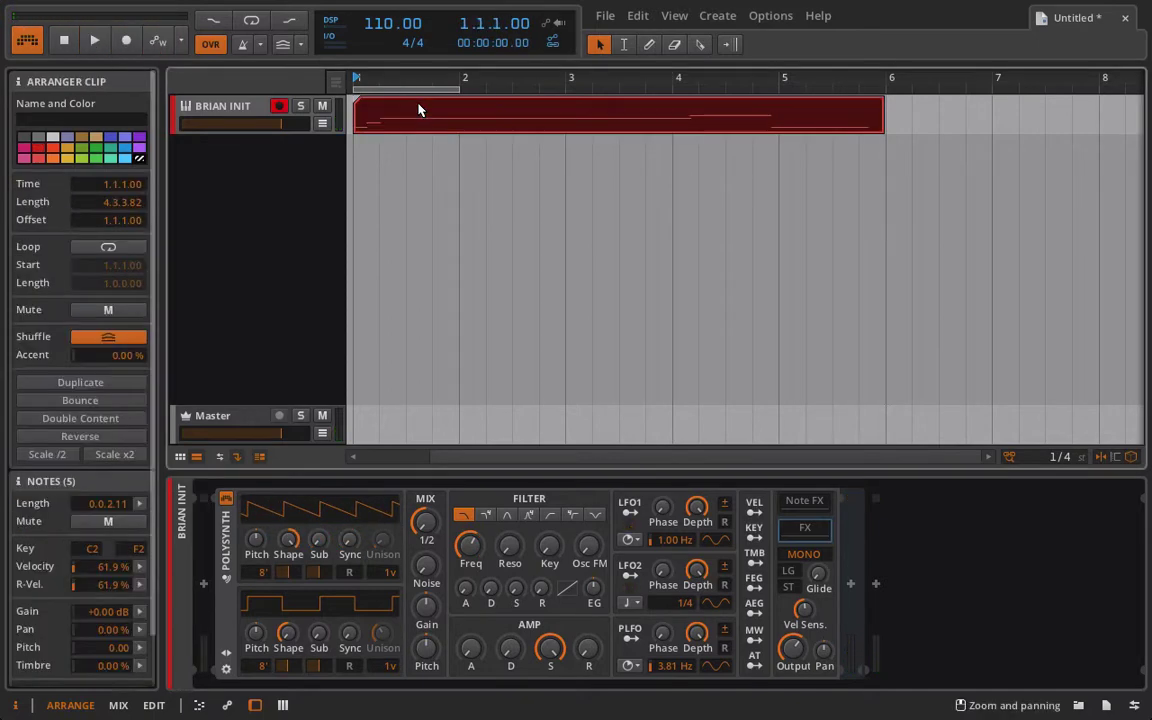
left_click(199, 705)
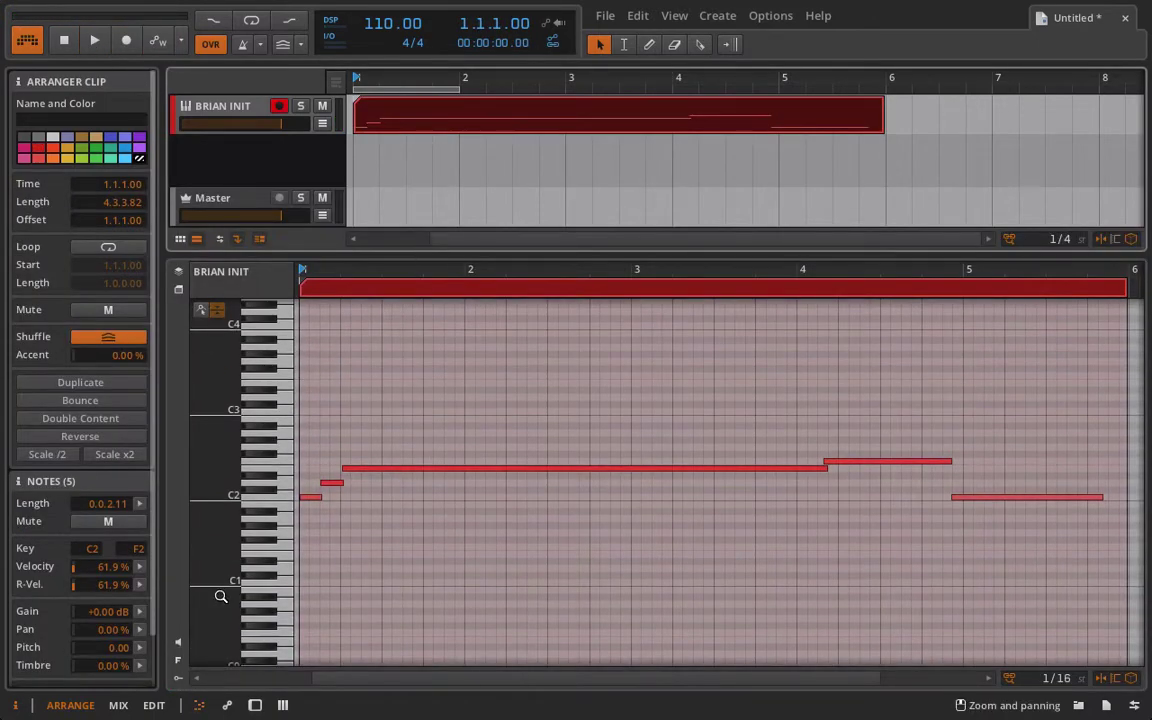
left_click(177, 680)
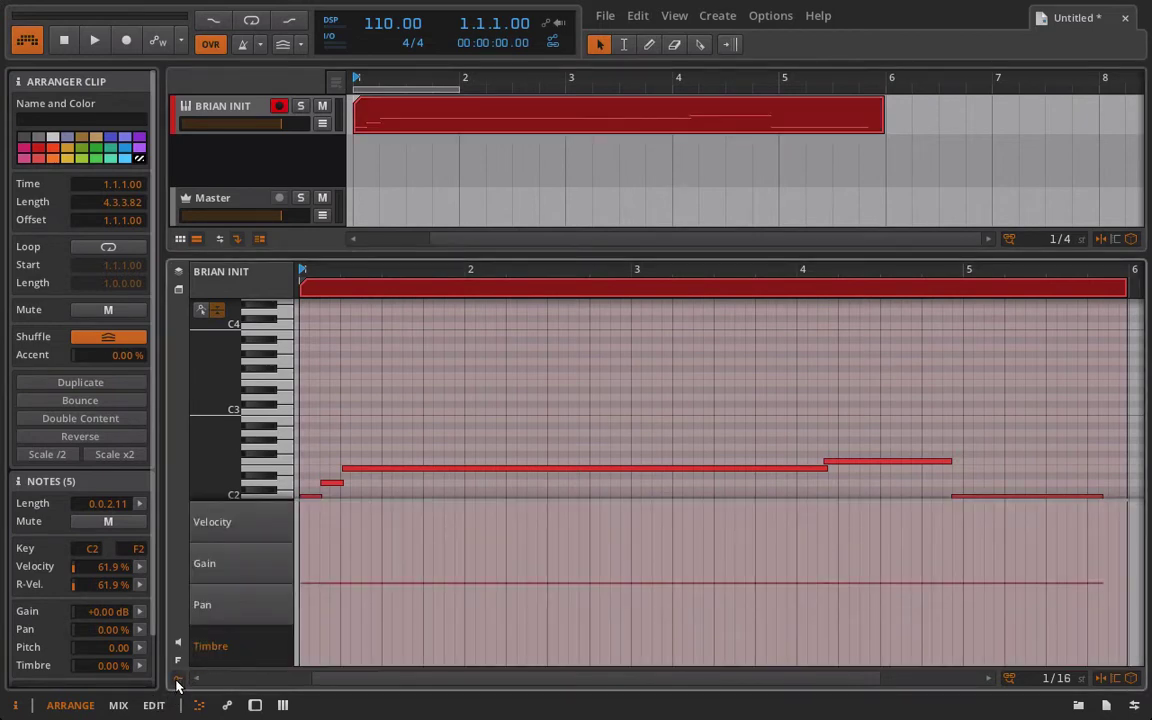
left_click(178, 680)
left_click_drag(381, 255, 380, 337)
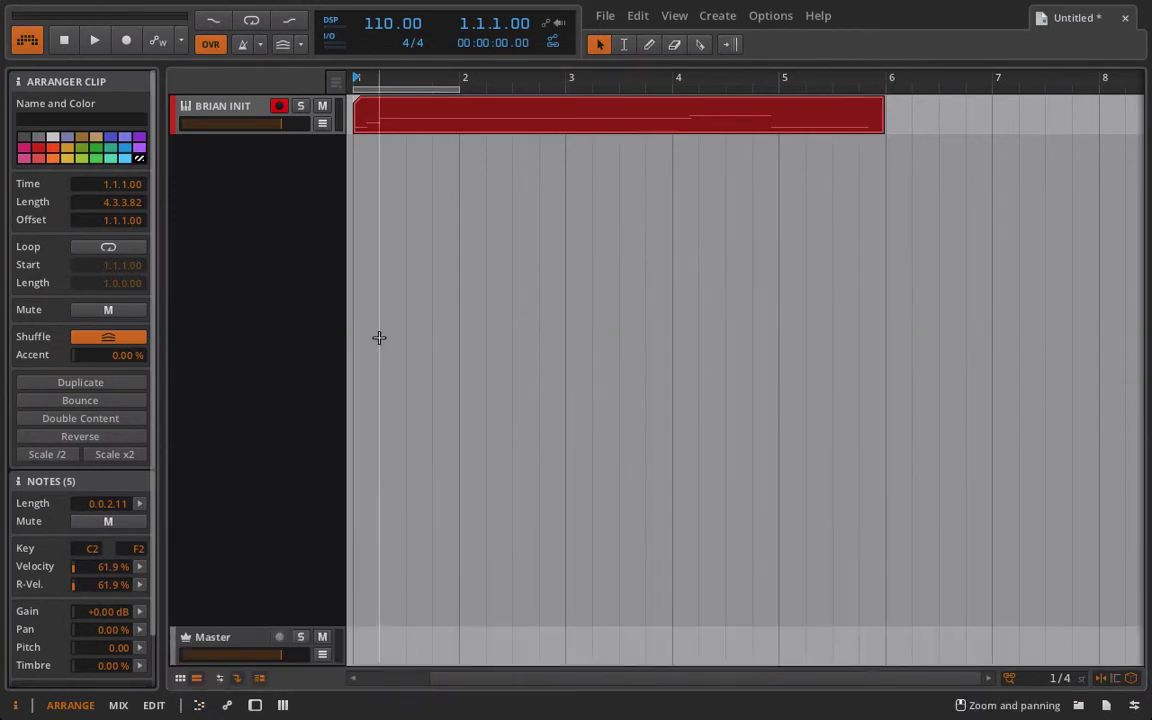
Show the BRIAN INIT track's automation lane and set it to the MIDI Channel Pressure controller
left_click(322, 123)
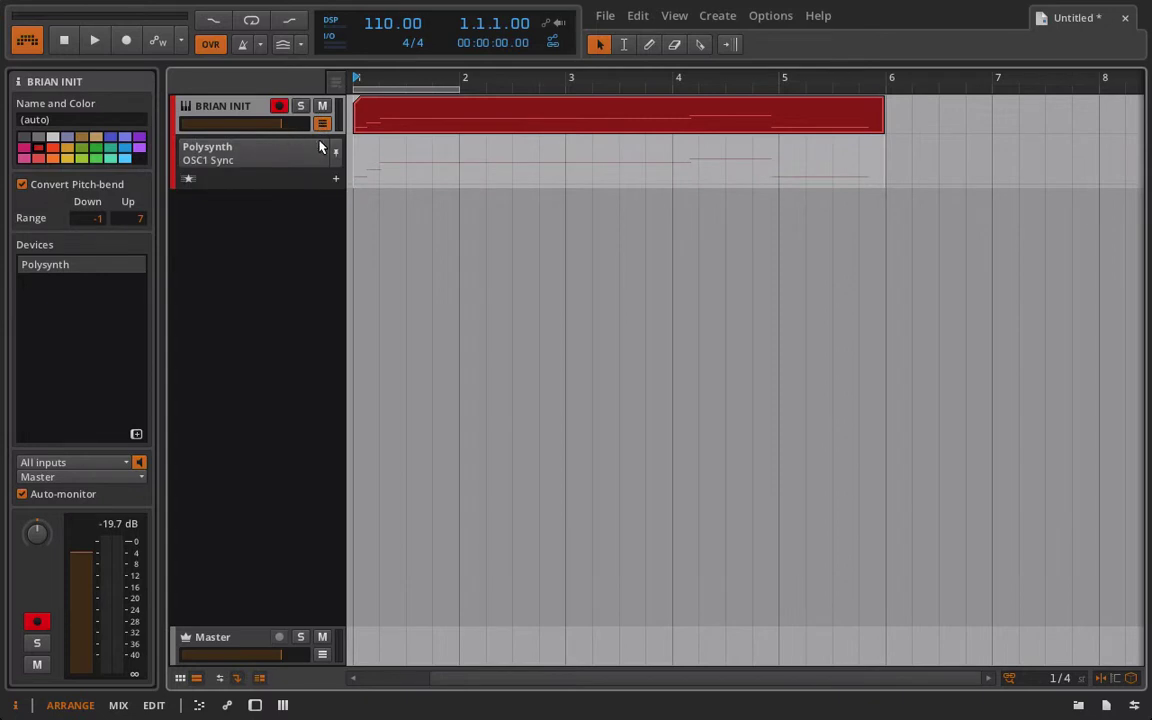
left_click(322, 151)
left_click(266, 164)
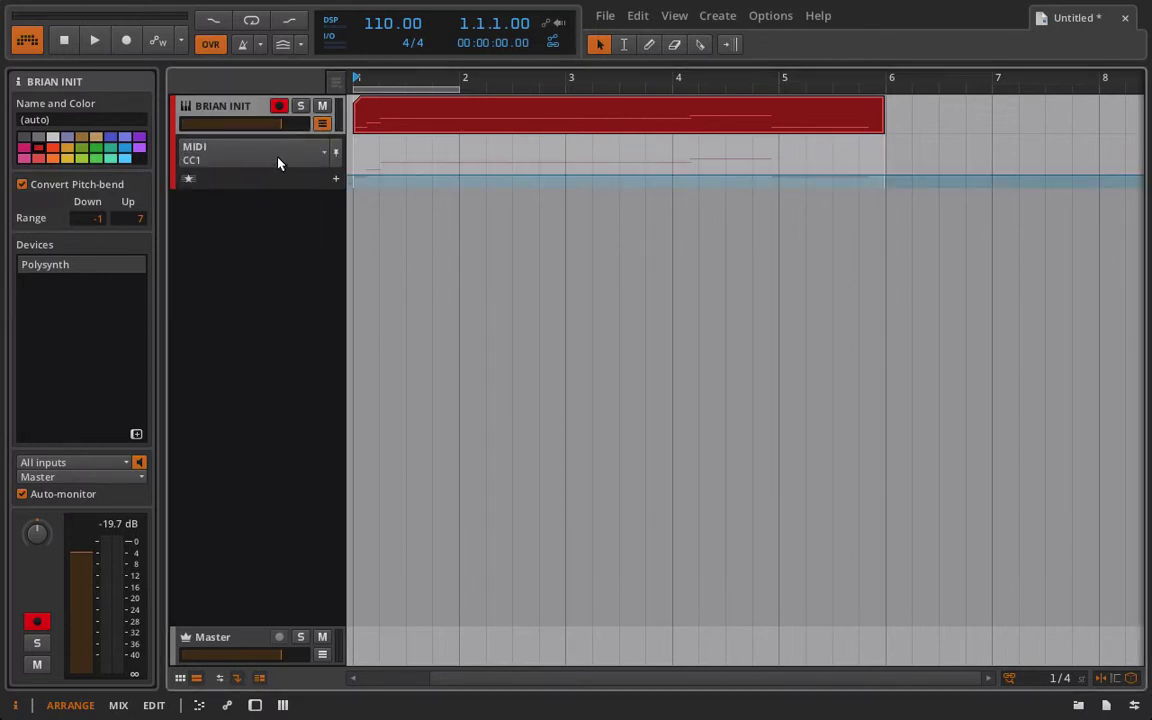
left_click(278, 163)
mouse_move(255, 205)
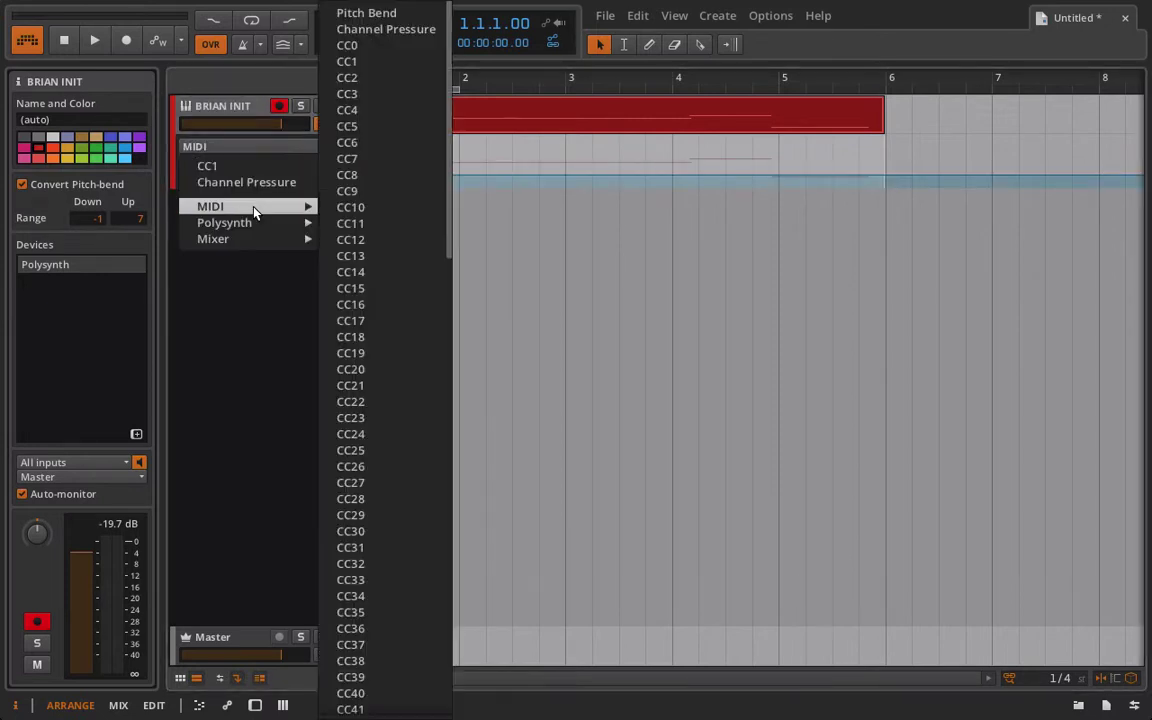
scroll(369, 52, "down", 10)
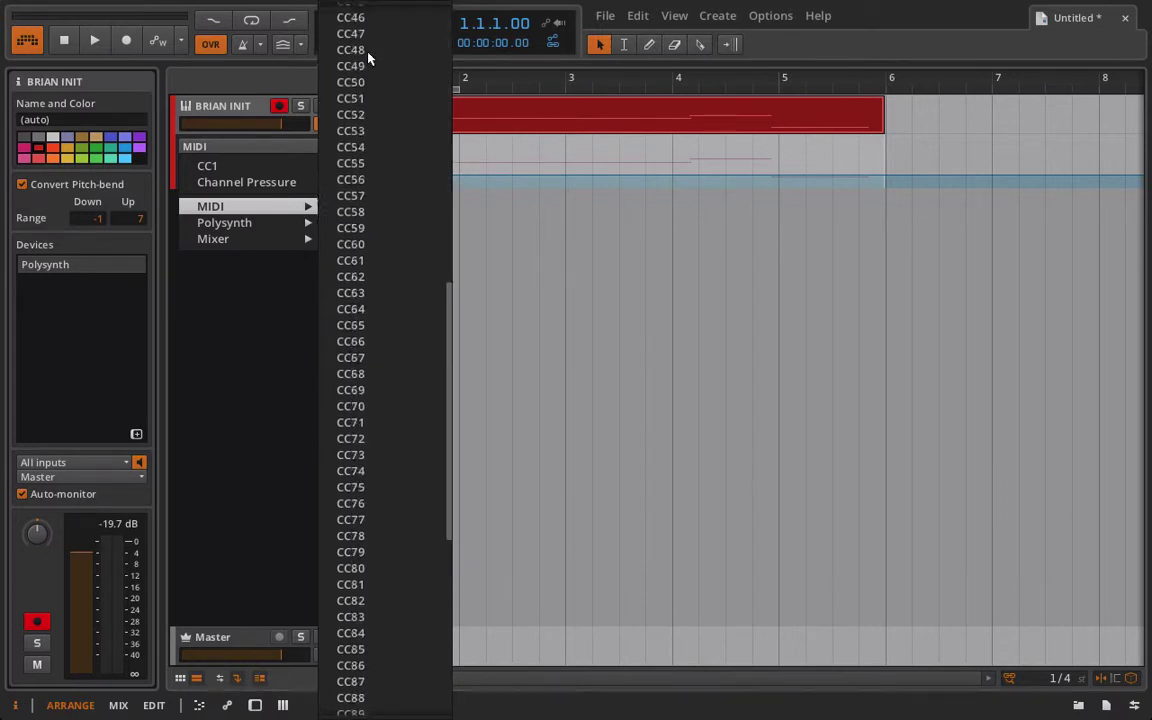
scroll(368, 57, "up", 10)
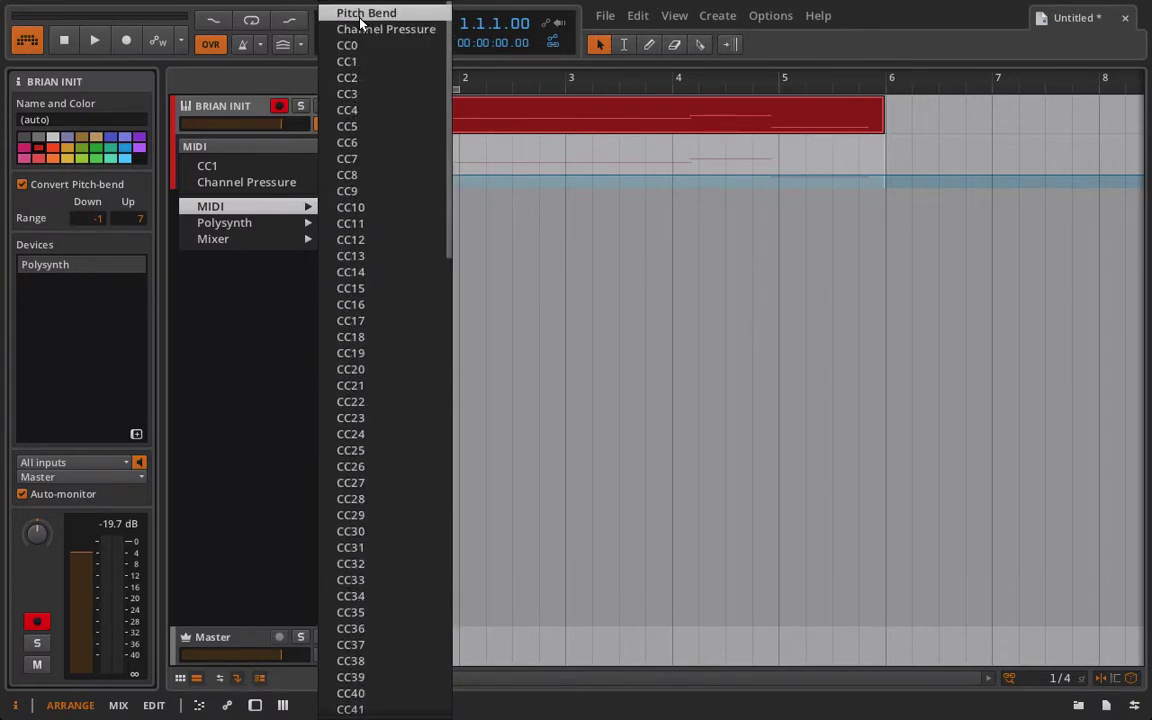
left_click(325, 29)
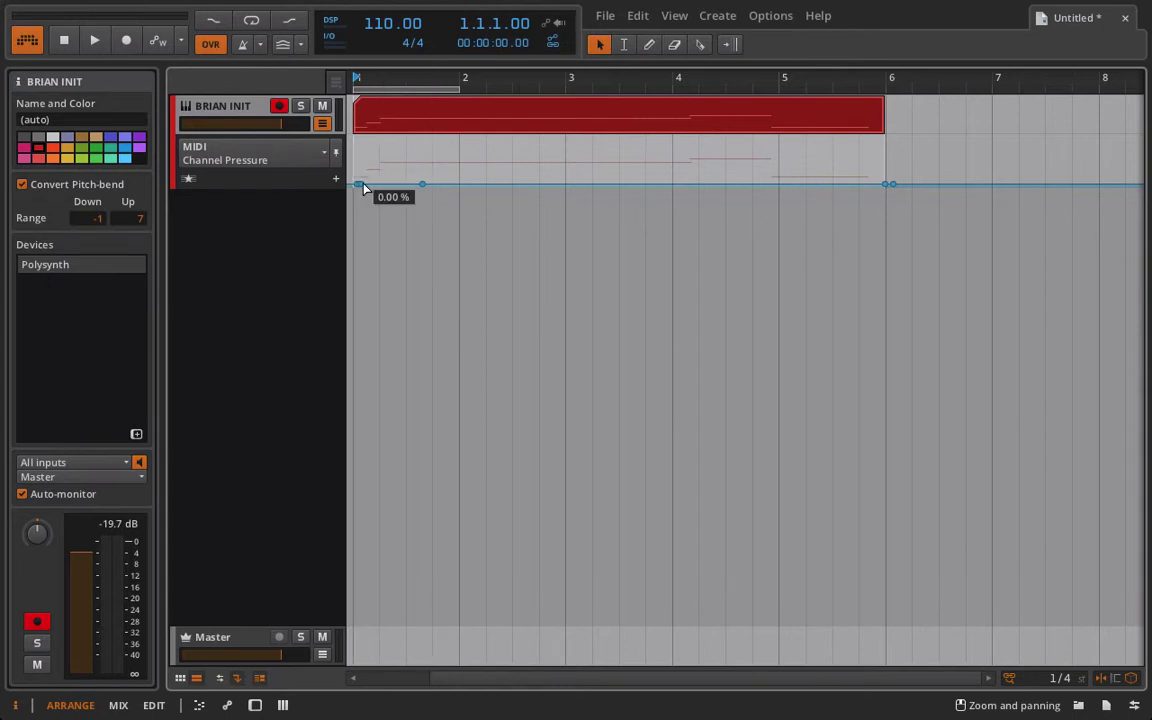
Play the clip while adding channel pressure automation points at 2.1.1.00 with 41.0 % and near the maximum midway through bar 3
key("space")
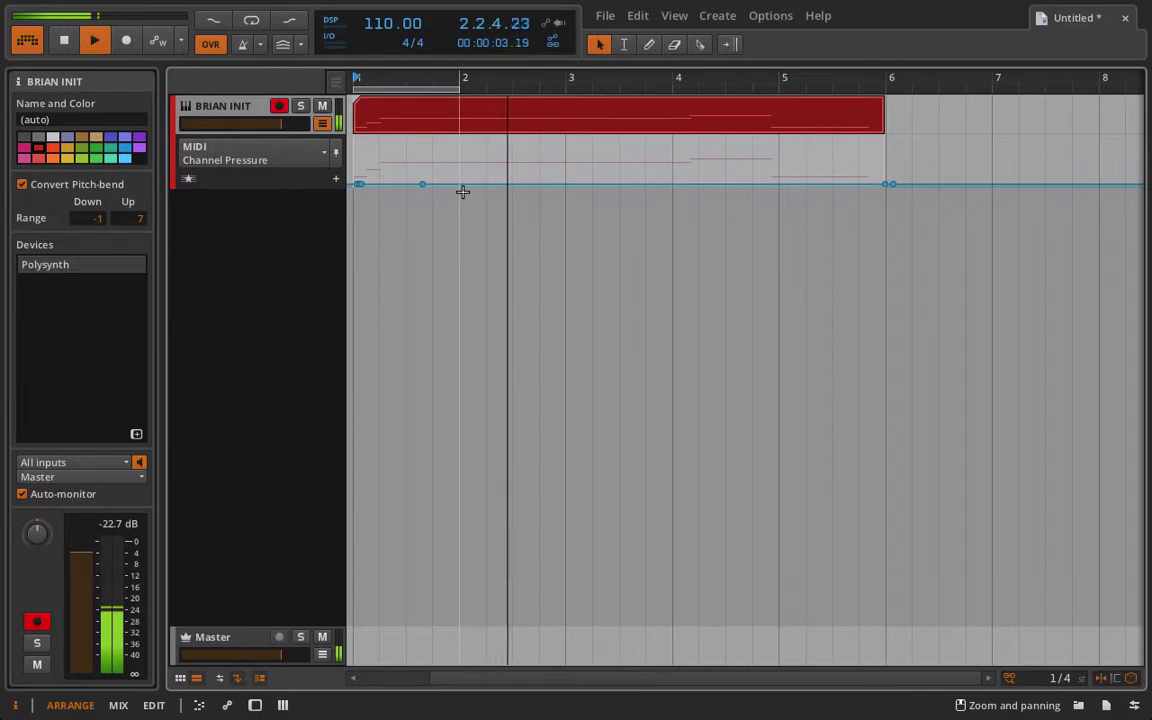
left_click(463, 189)
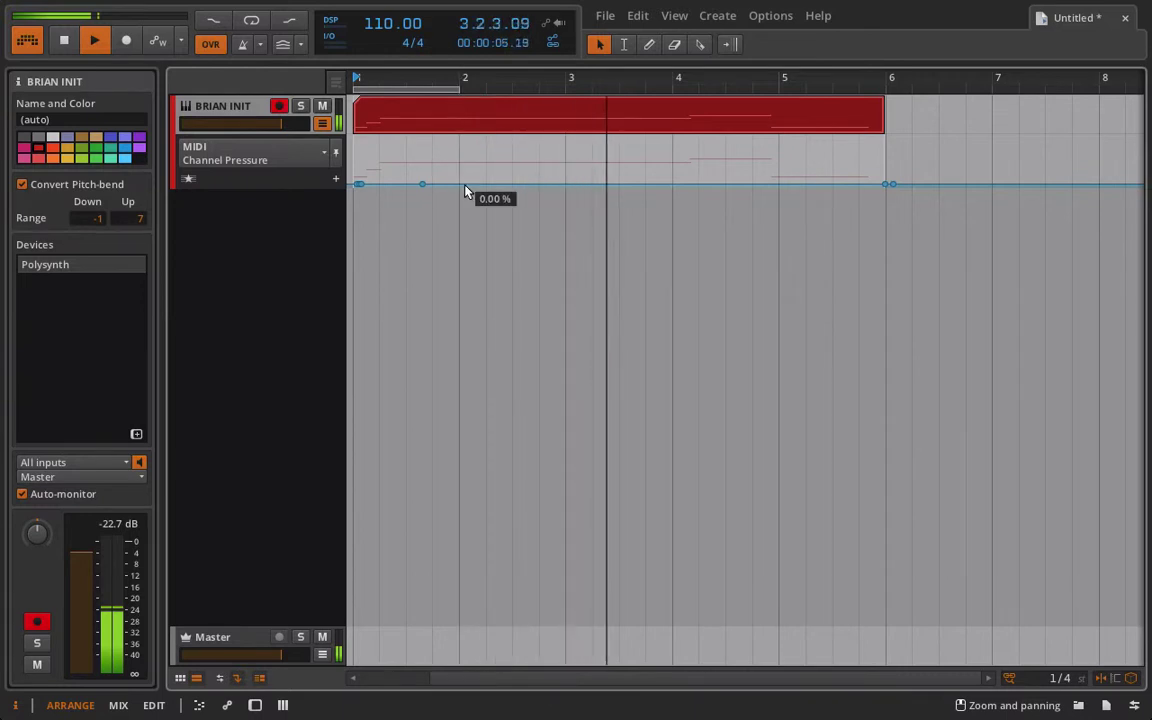
left_click_drag(459, 181, 459, 165)
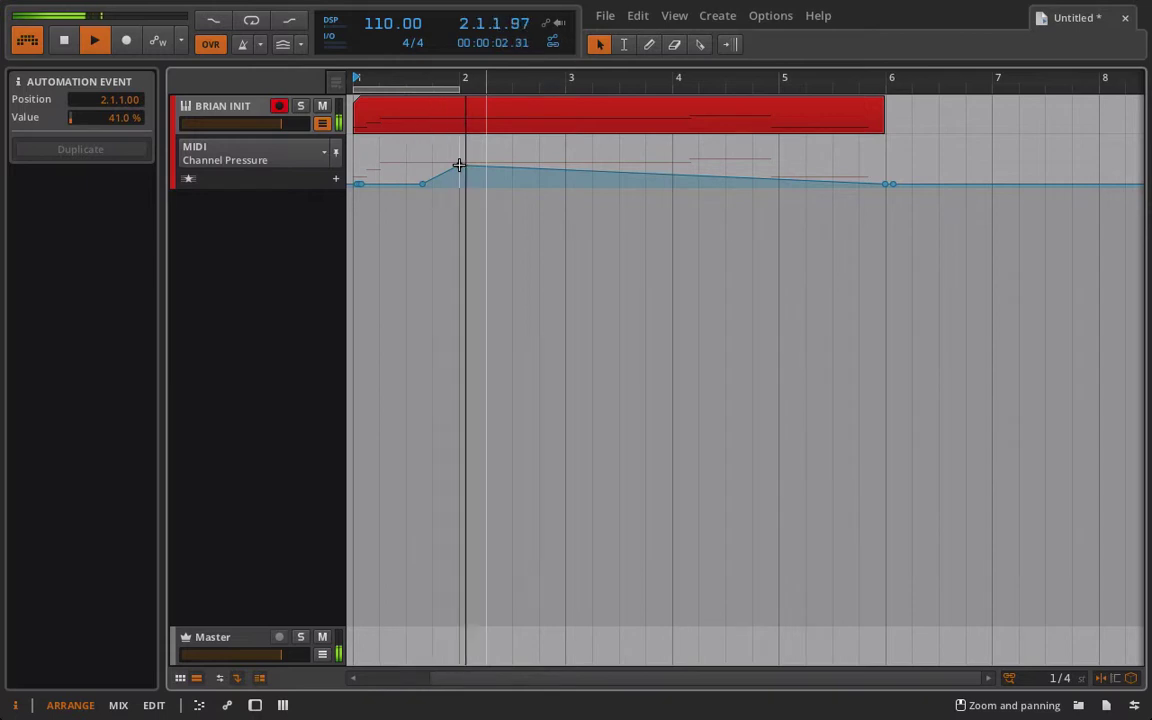
left_click_drag(616, 172, 619, 141)
key("space")
Show the BRIAN INIT track's Polysynth device, and delete the track's clip and all of its channel pressure automation
left_click(221, 114)
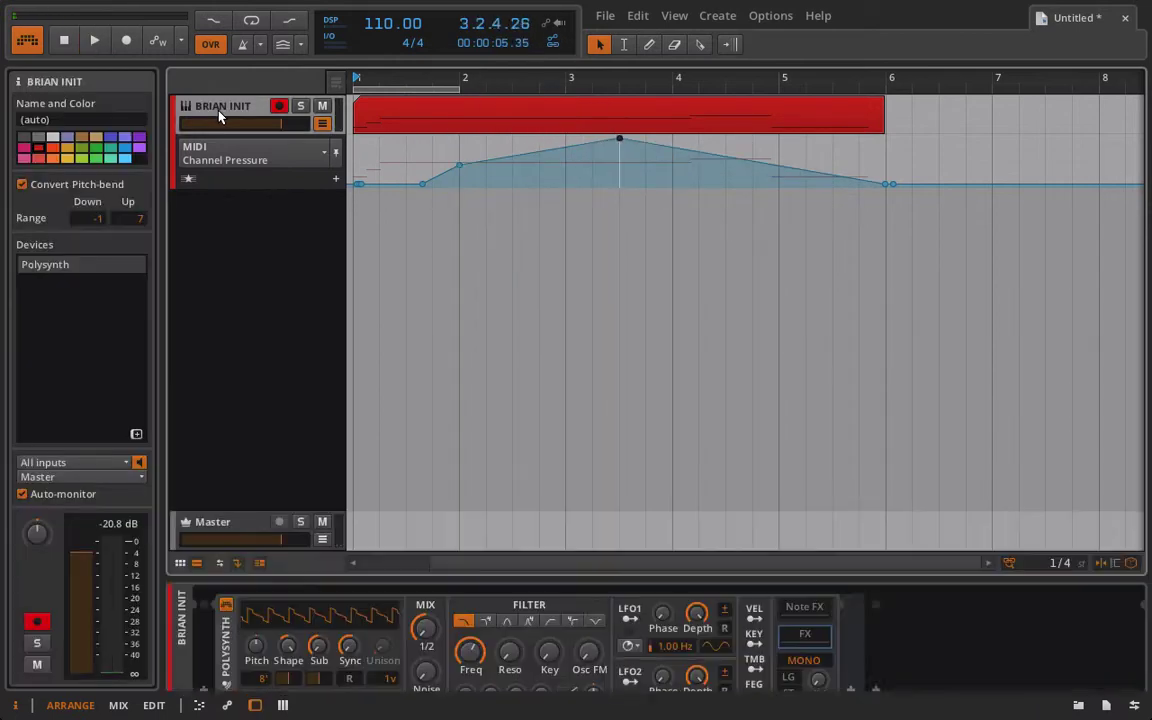
left_click(414, 111)
key("Delete")
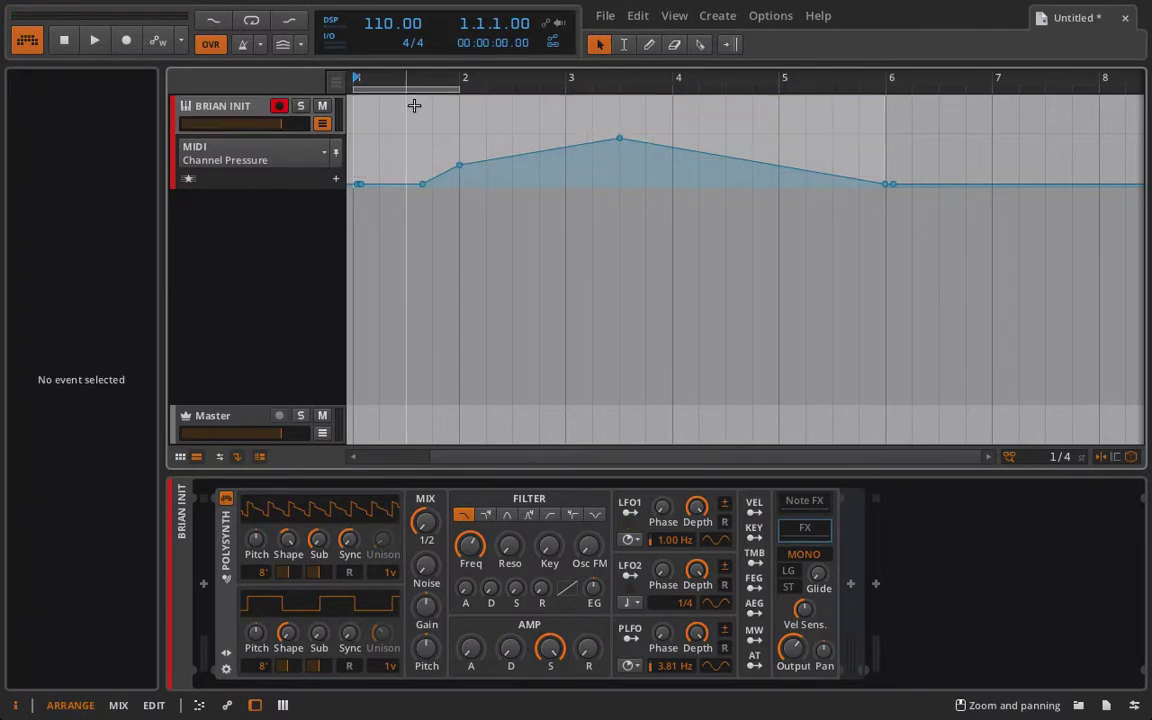
left_click_drag(352, 108, 833, 216)
left_click(889, 184)
key("Delete")
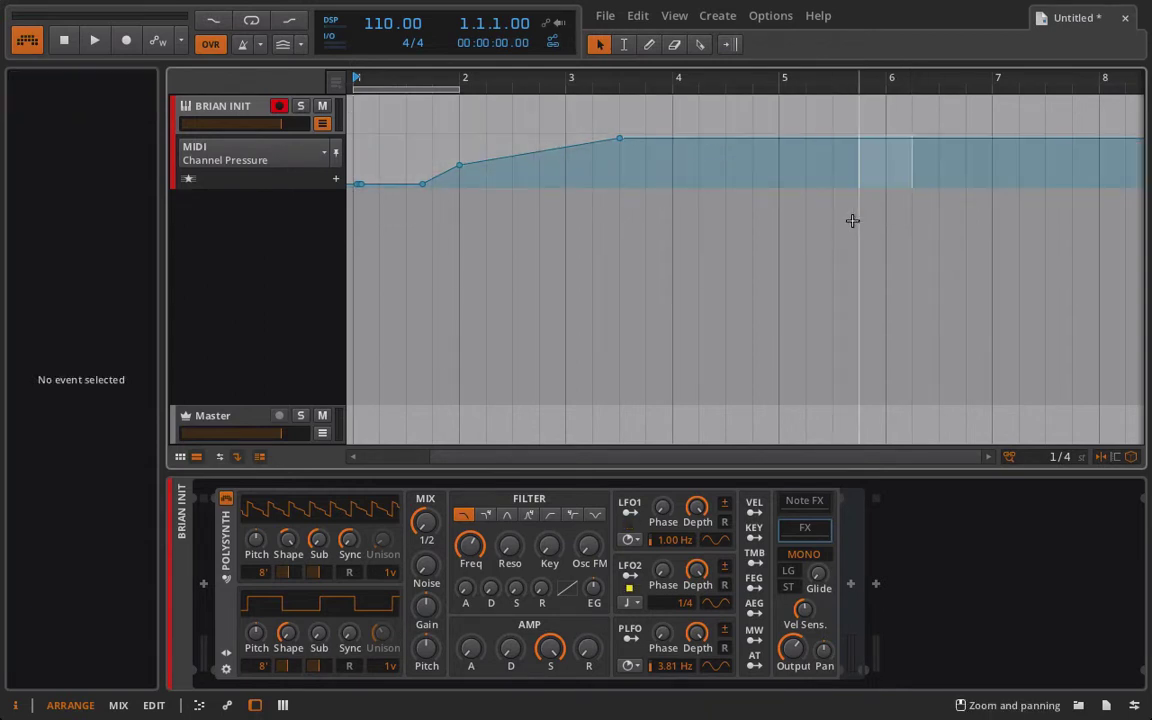
left_click_drag(624, 140, 350, 222)
key("Delete")
key("Delete")
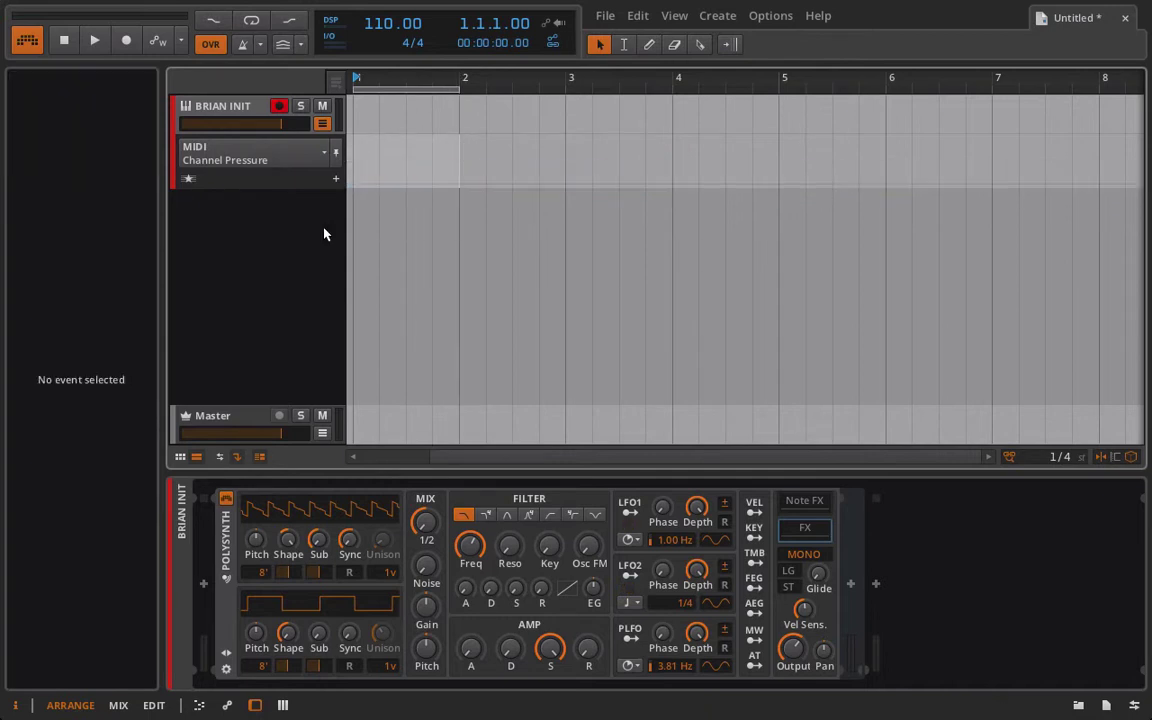
Record a new phrase of just over four bars with channel pressure on the BRIAN INIT track, and play it back
left_click(125, 42)
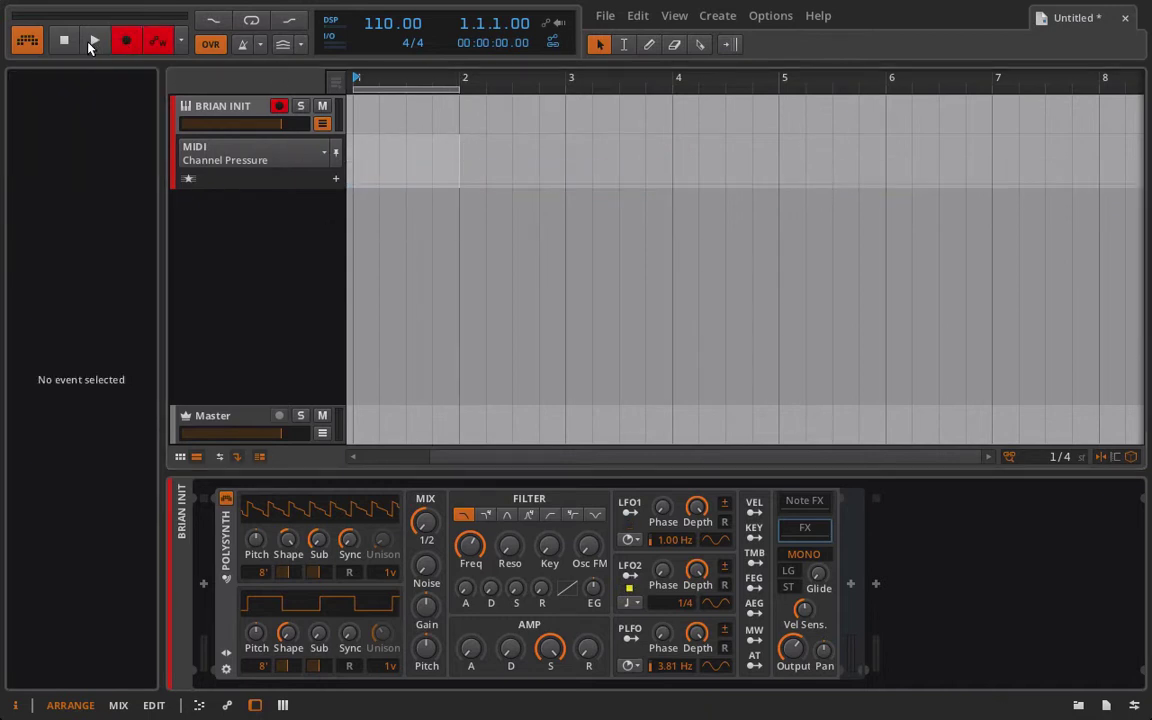
left_click(90, 43)
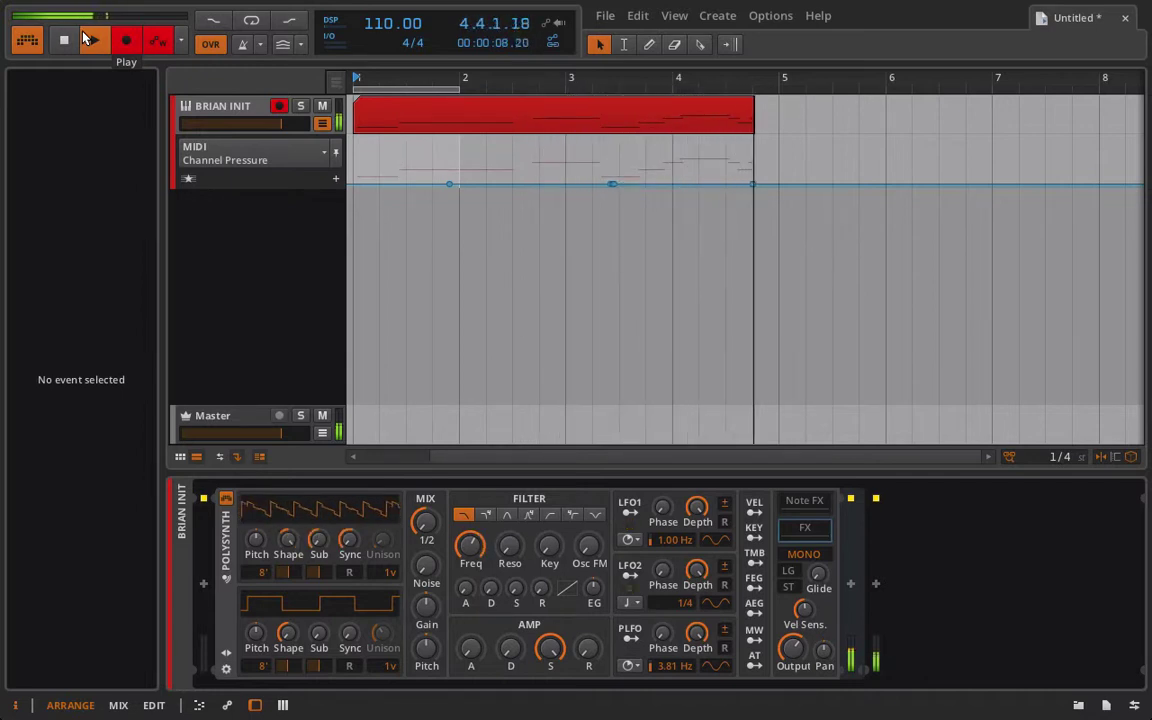
left_click(87, 38)
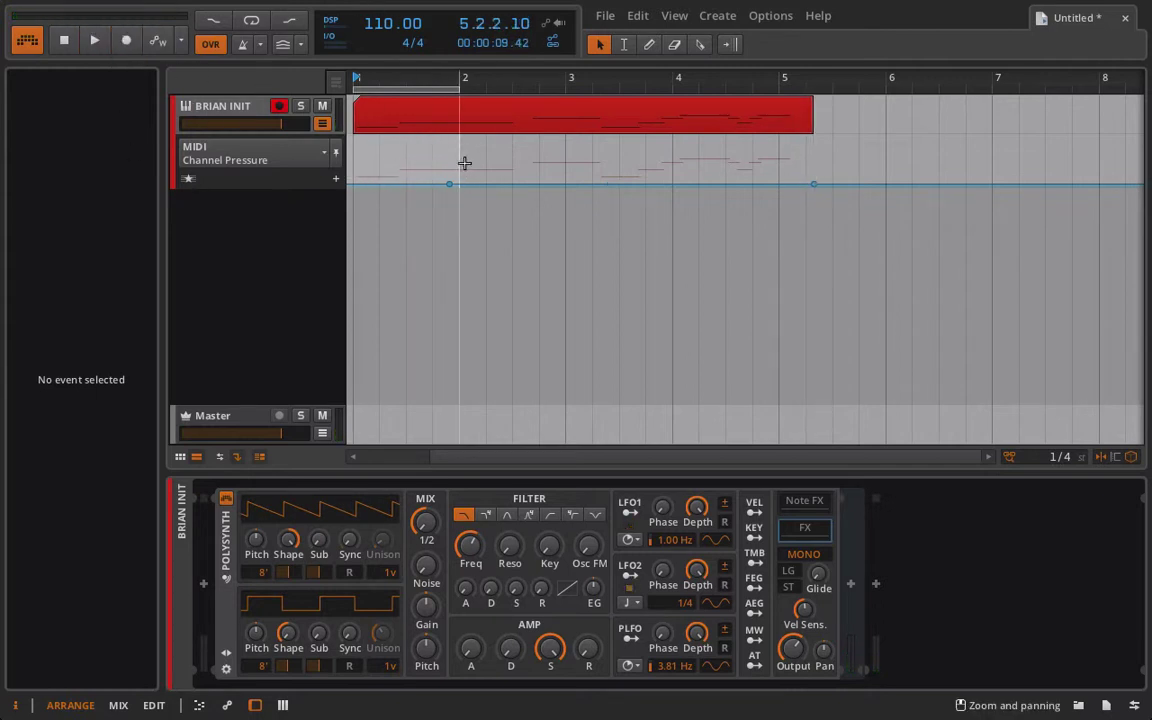
left_click(134, 46)
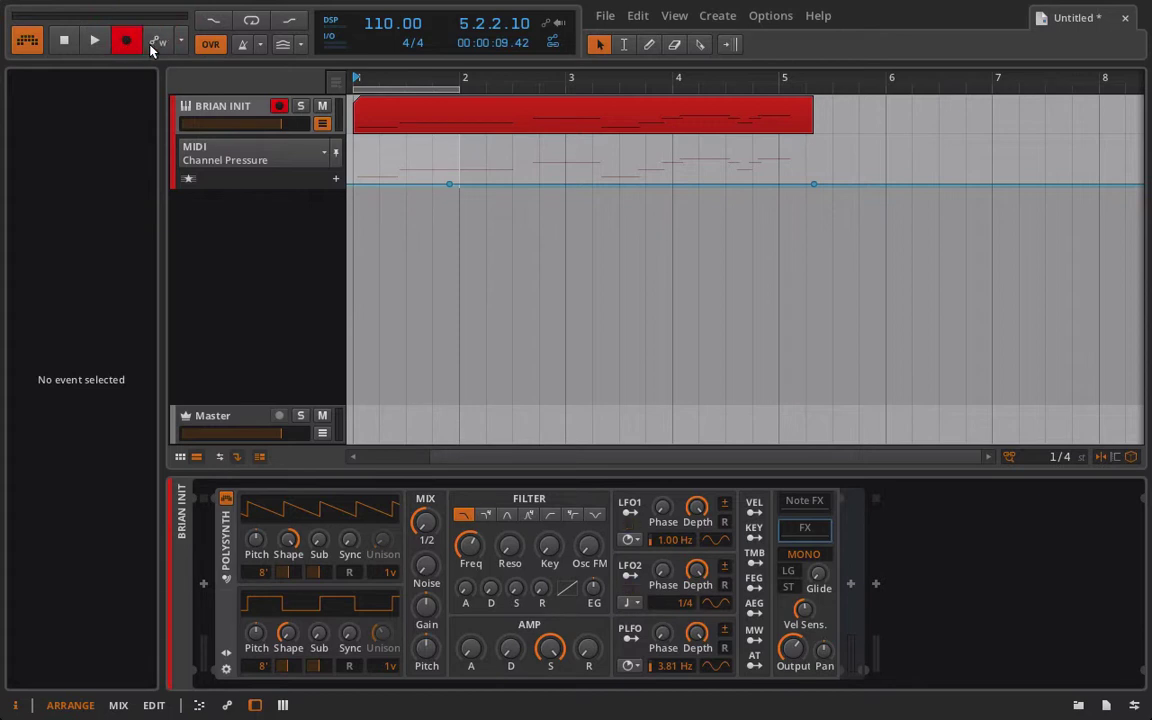
left_click(93, 42)
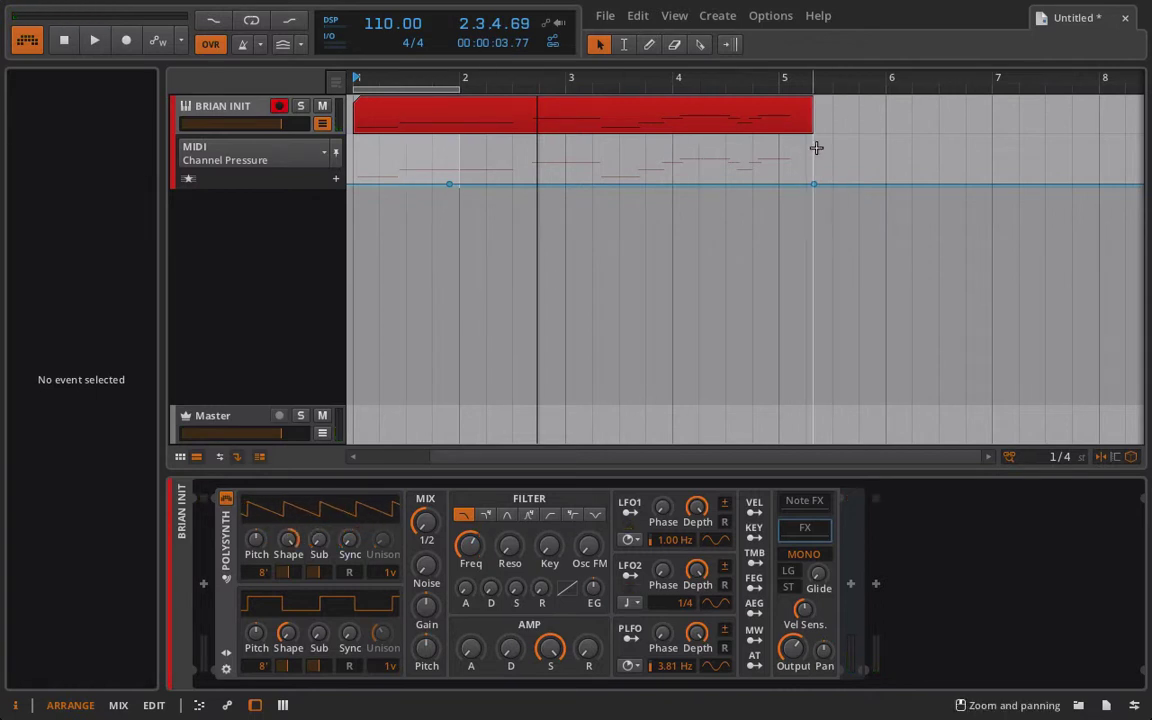
Replace the recorded channel pressure automation with points near the clip's start, at 2.2.1.00 with 4.00 % and at 4.2.1.00 with 13.0 %
left_click_drag(828, 165, 303, 216)
key("Delete")
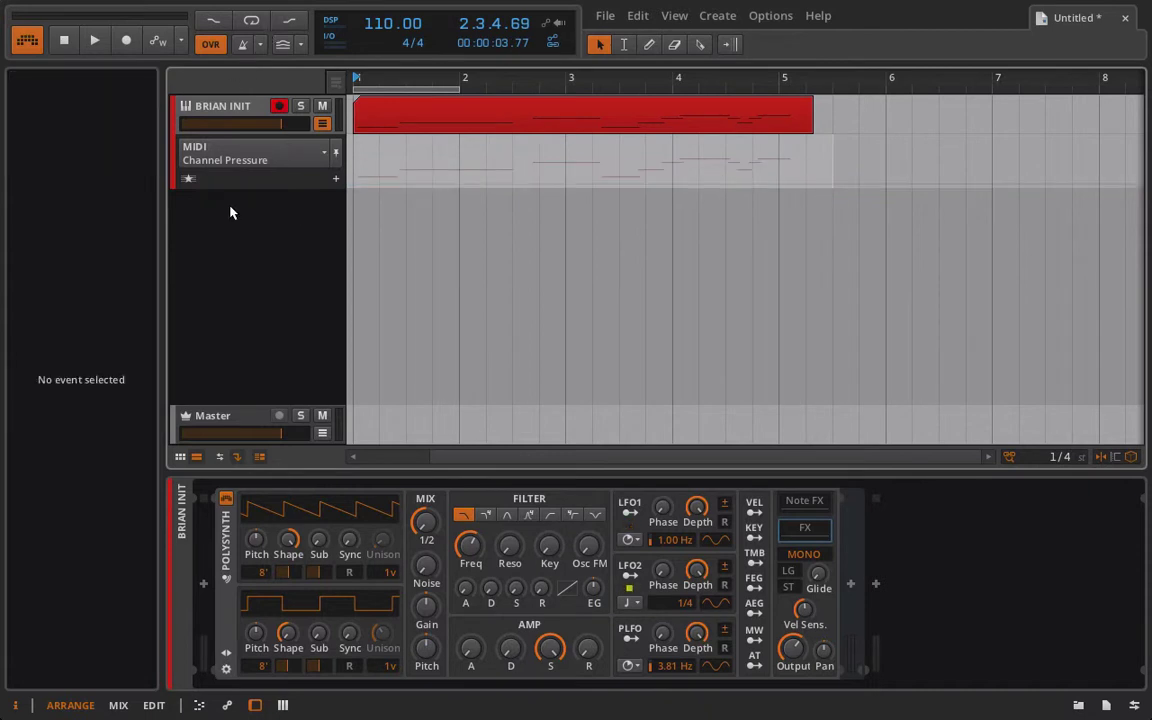
left_click(360, 184)
left_click(487, 182)
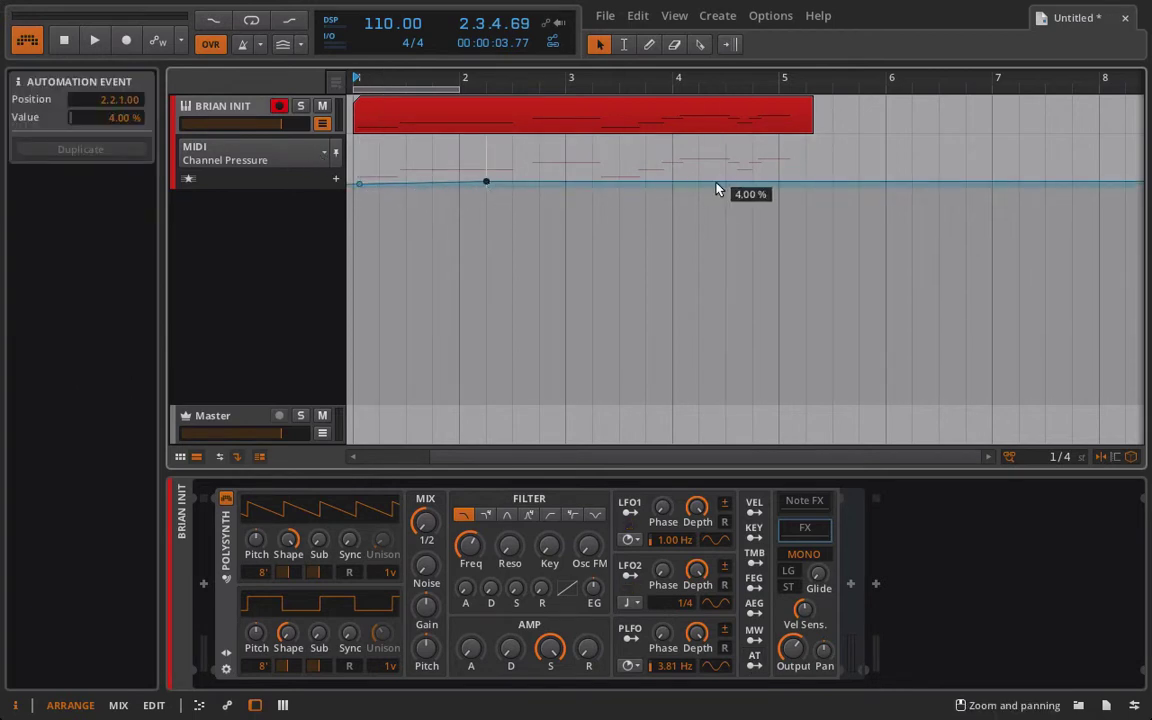
left_click(701, 186)
left_click_drag(695, 182, 698, 178)
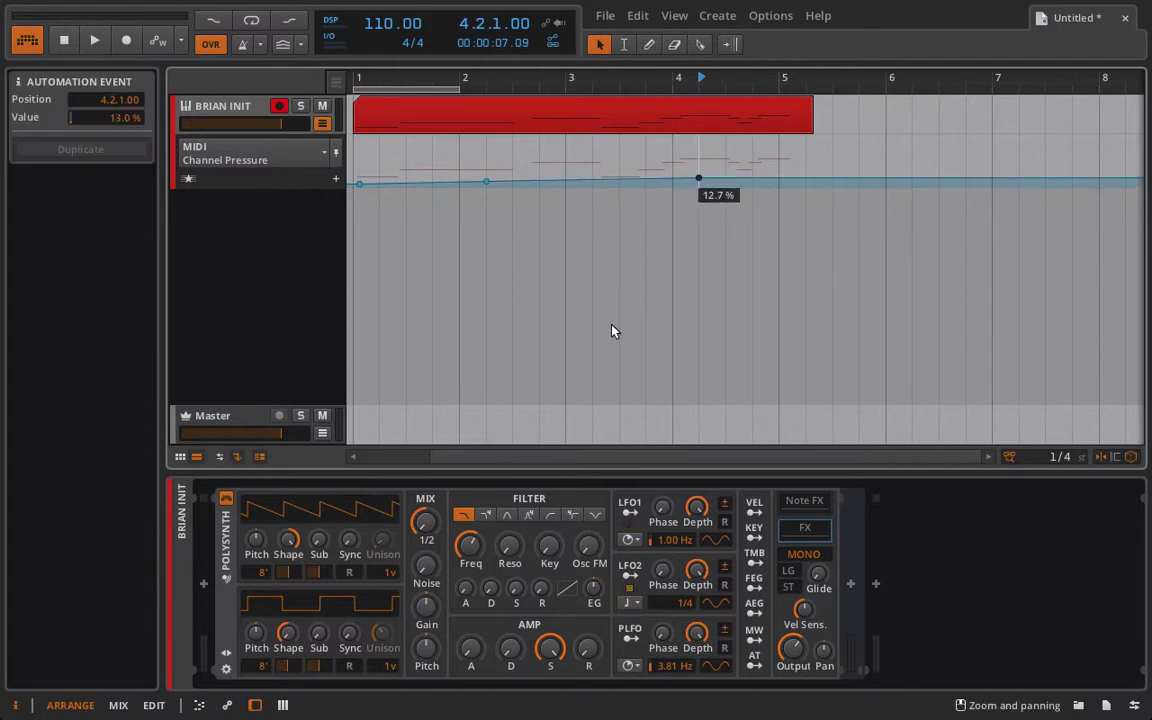